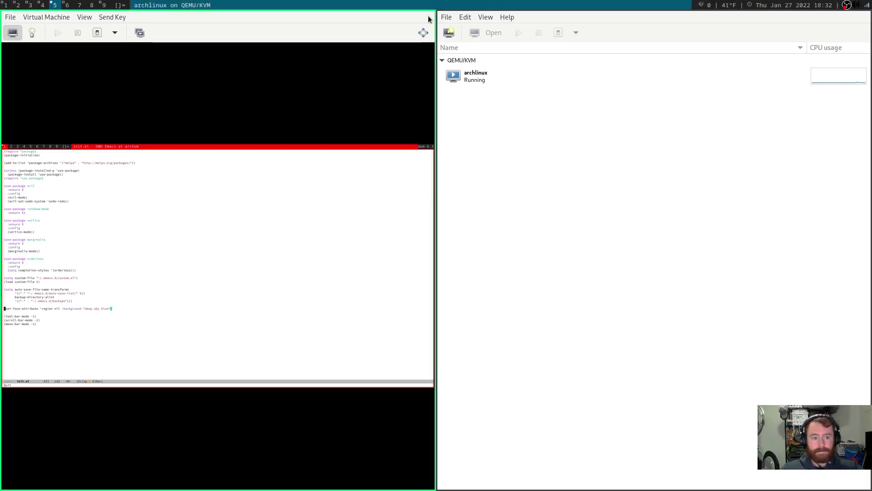
- Switch the Virtual Machine Manager view of the Arch VM to fullscreen
left_click(423, 32)
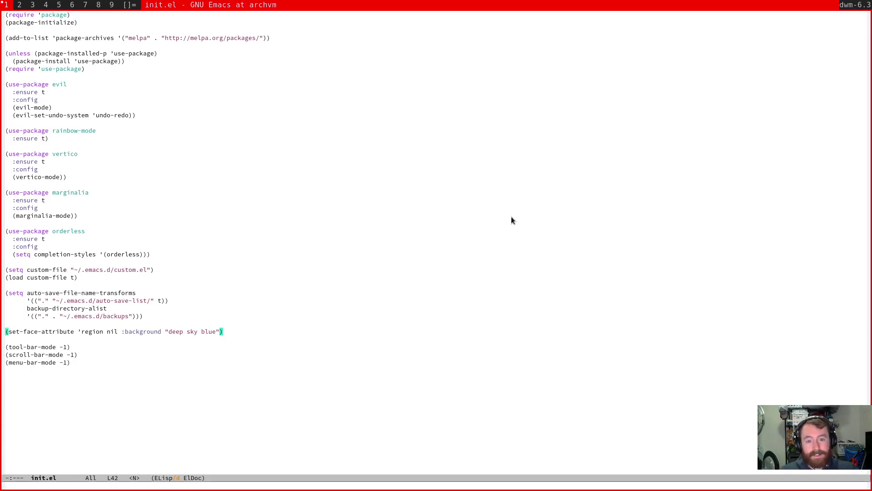
- Open a new terminal and set the dwm bar text to the user's name with xsetroot -name
key("alt+shift+Return")
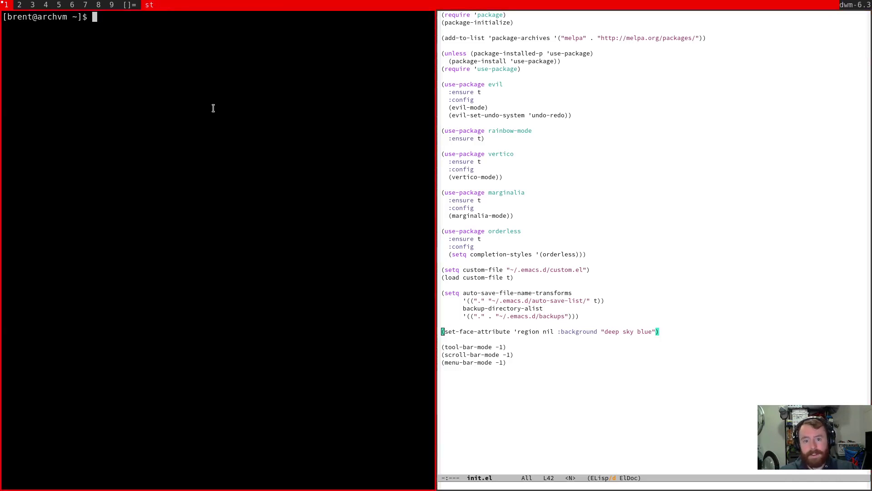
type("xset")
key("Tab")
key("Tab")
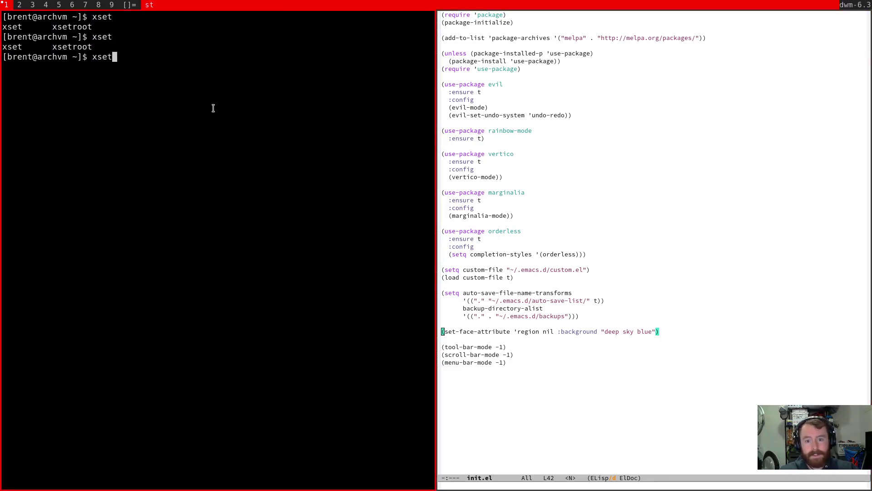
type("r")
key("Tab")
type("-name \"")
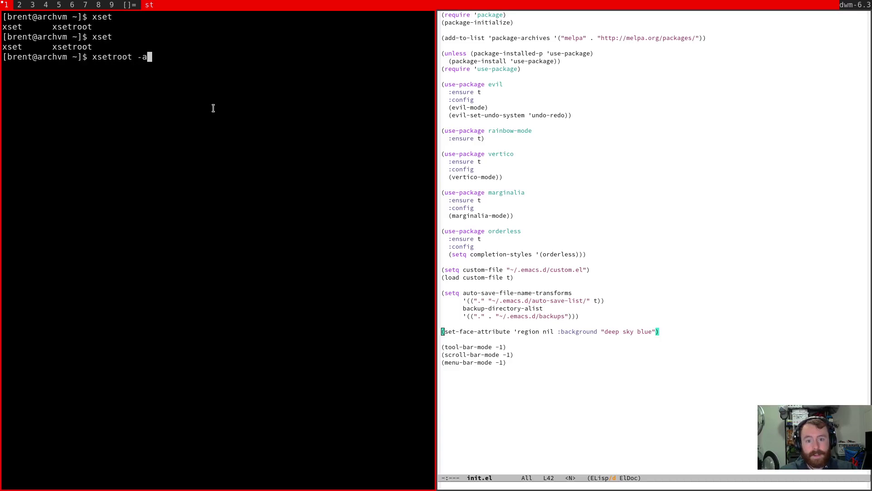
type("brent\"")
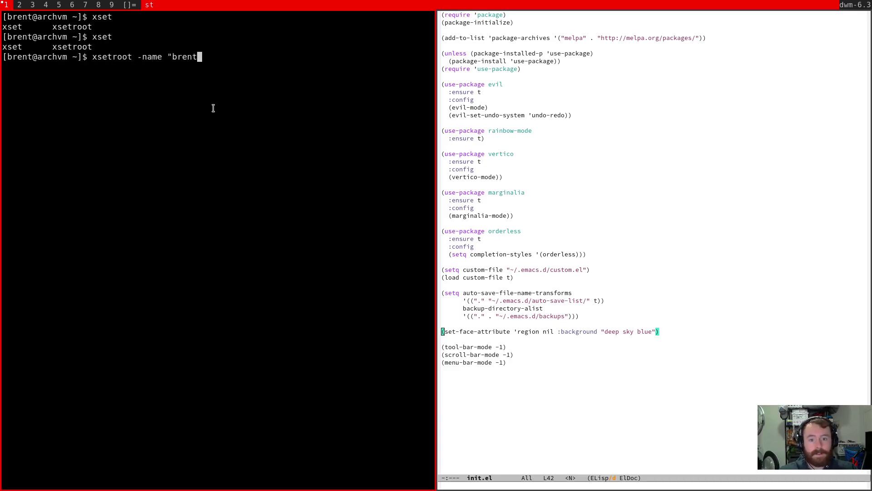
key("Return")
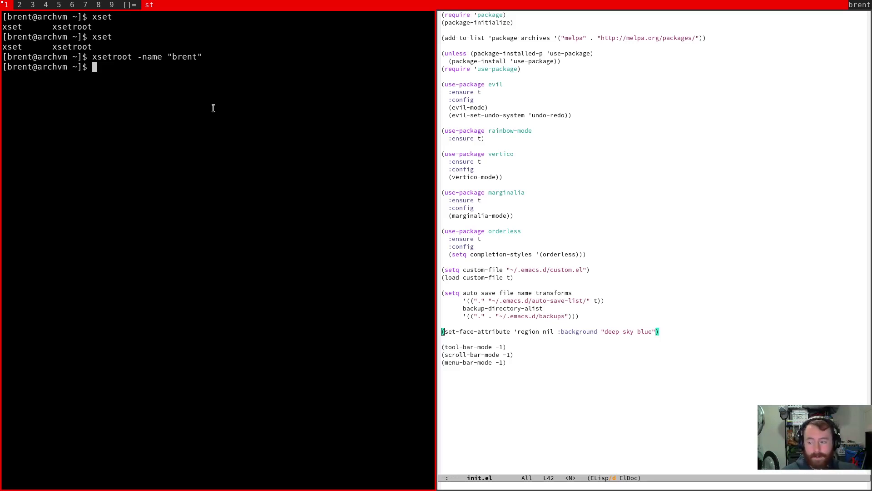
- Extend the bar text to the user's name followed by ' | $(date)'
key("Up")
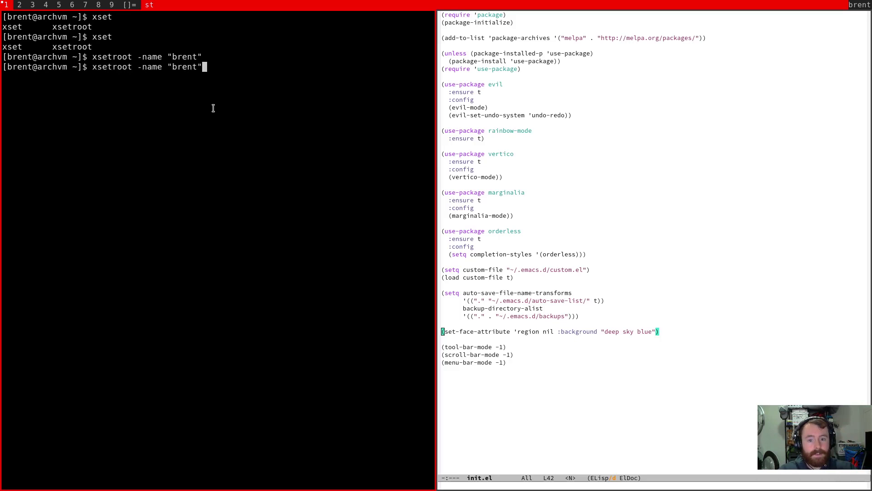
key("Left")
key("Left")
key("Left")
key("Left")
key("Left")
key("Left")
key("Right")
key("Right")
key("Right")
key("Right")
key("Right")
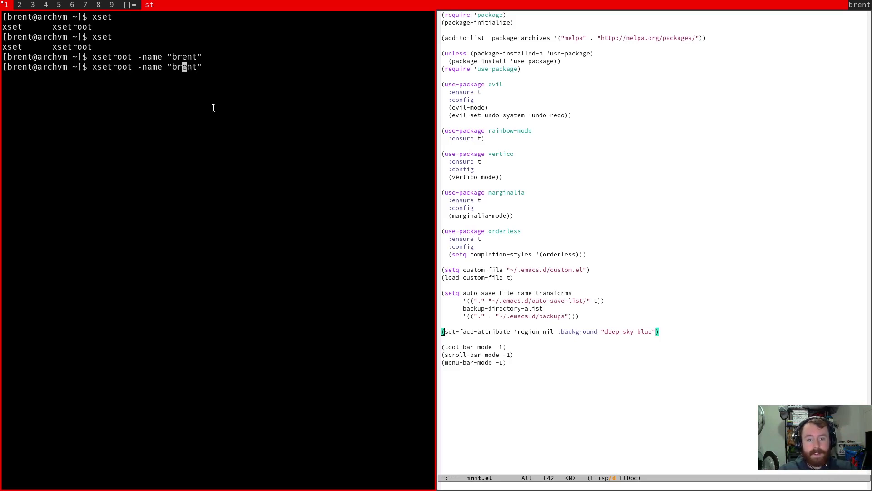
type("| $(date)")
key("Return")
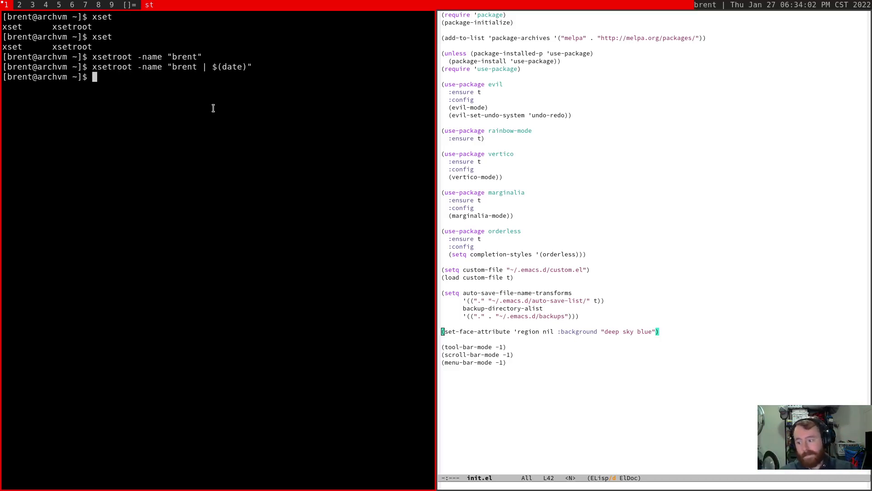
- Try a 'while 1' loop that sets the bar to "$(date)" with sleep 1
type("while ")
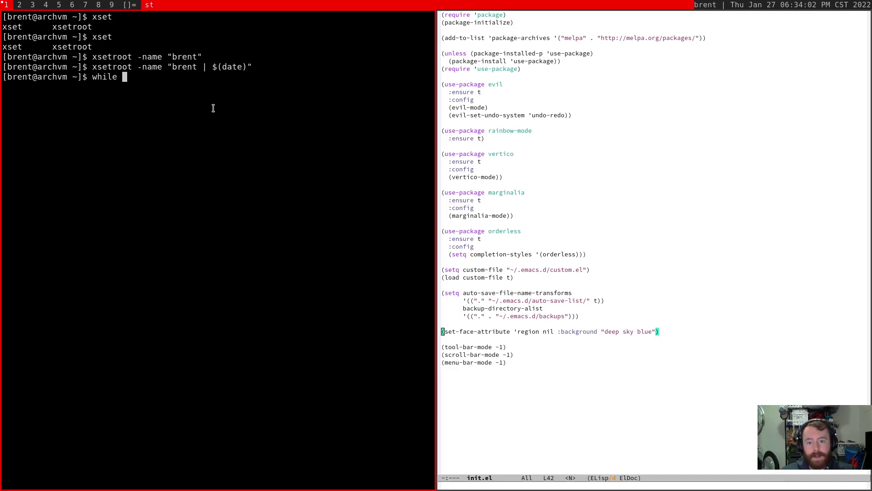
type("1; ")
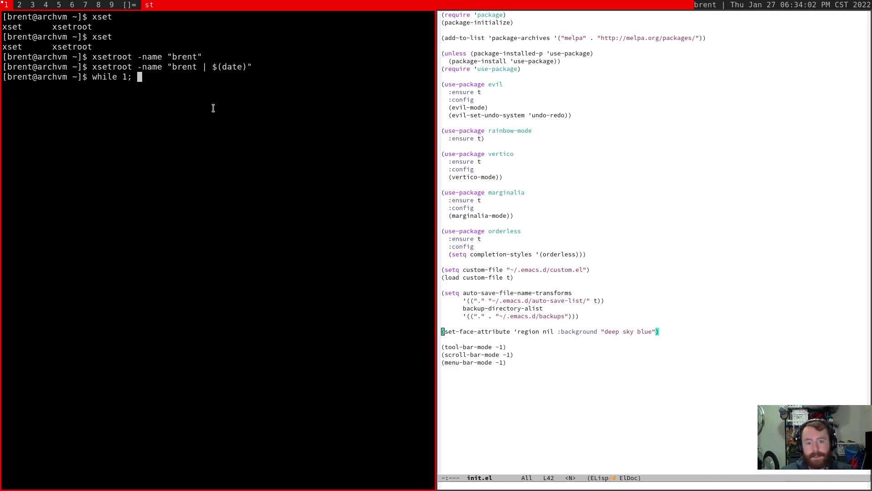
type("do xsetr")
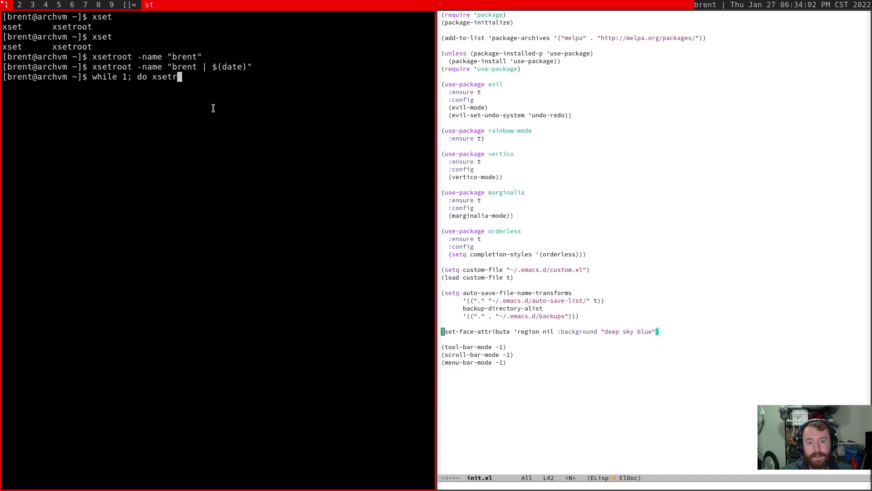
type("oot -name ")
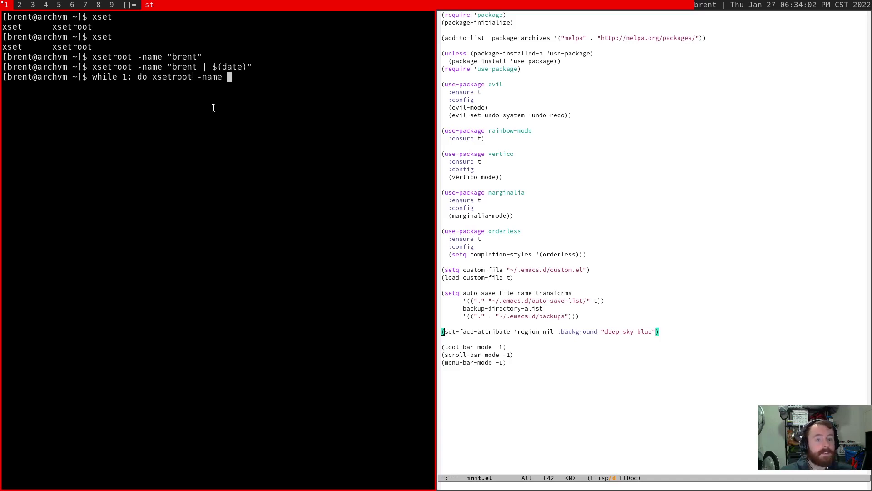
type("$(date)")
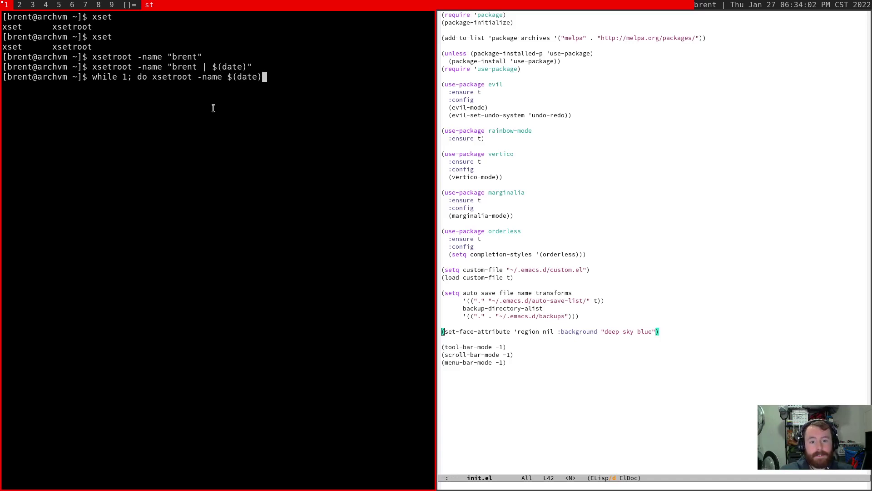
key("Left")
key("Left")
key("Left")
key("Left")
key("Left")
key("Left")
key("Left")
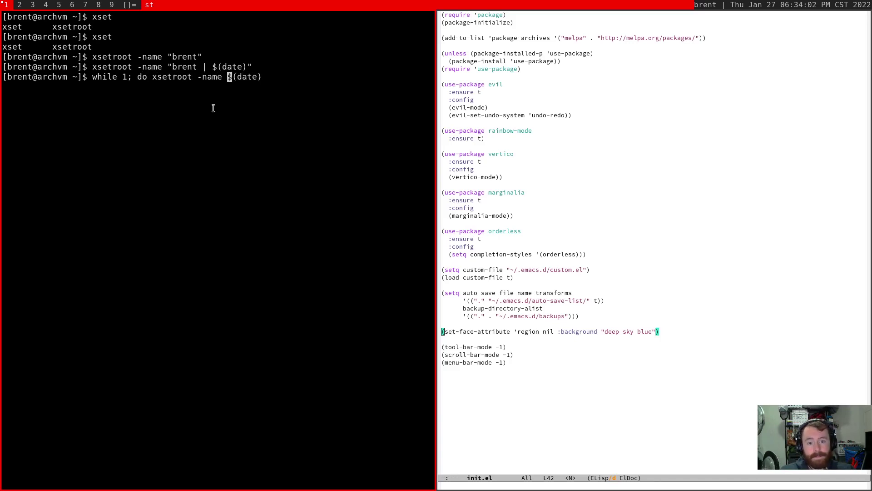
type("\"")
key("End")
type("\"")
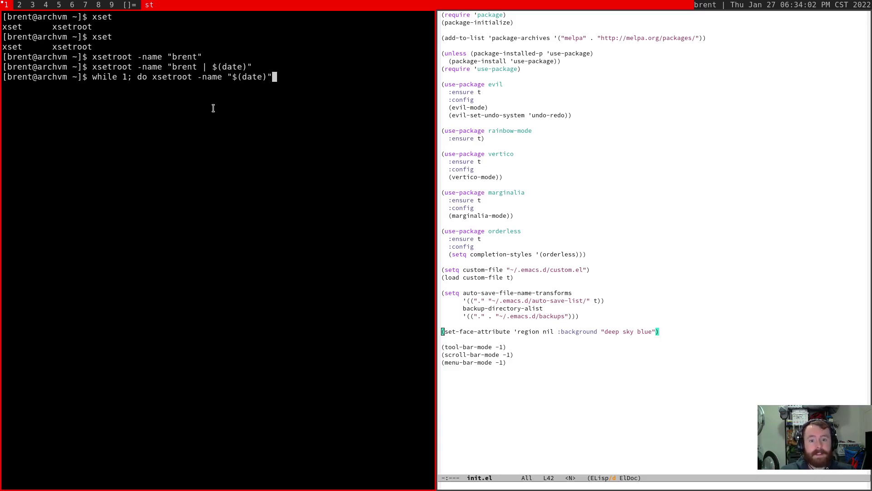
type("; sleep 1")
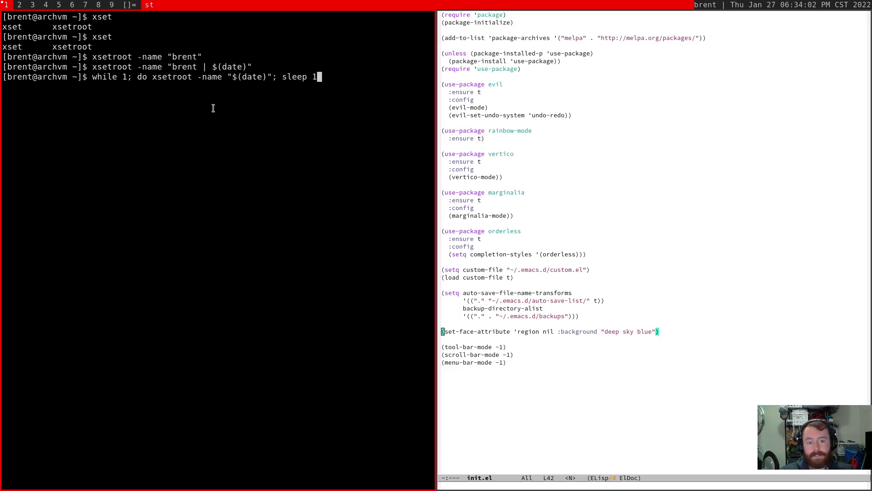
type("; done")
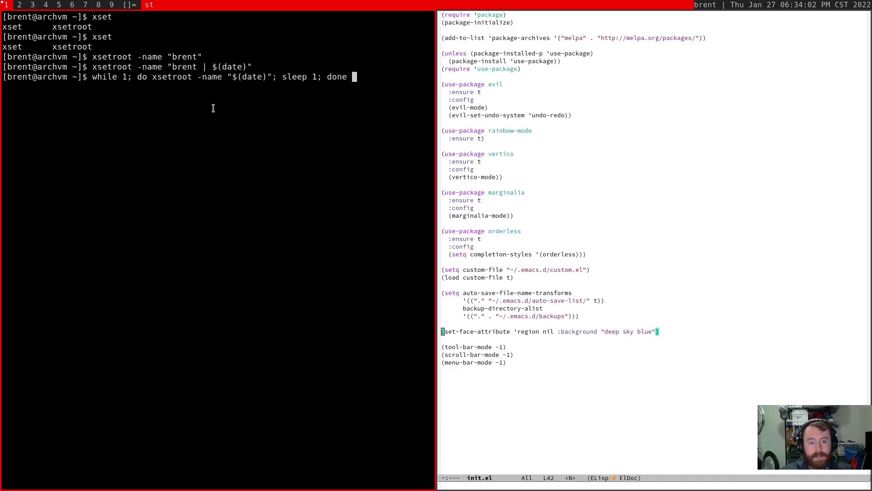
key("Return")
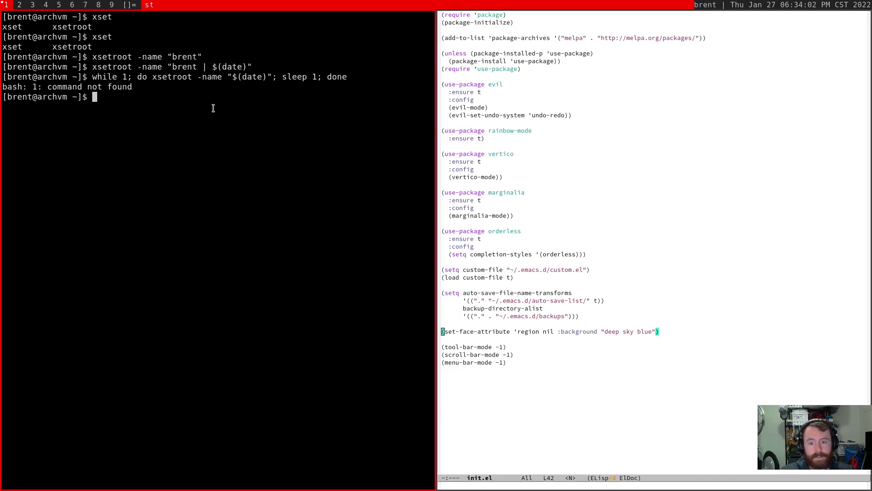
- Replace the invalid 1 condition with true and rerun the date-refresh loop
key("Up")
key("Home")
key("Right")
key("Right")
key("Right")
key("Right")
key("Right")
key("Right")
key("Right")
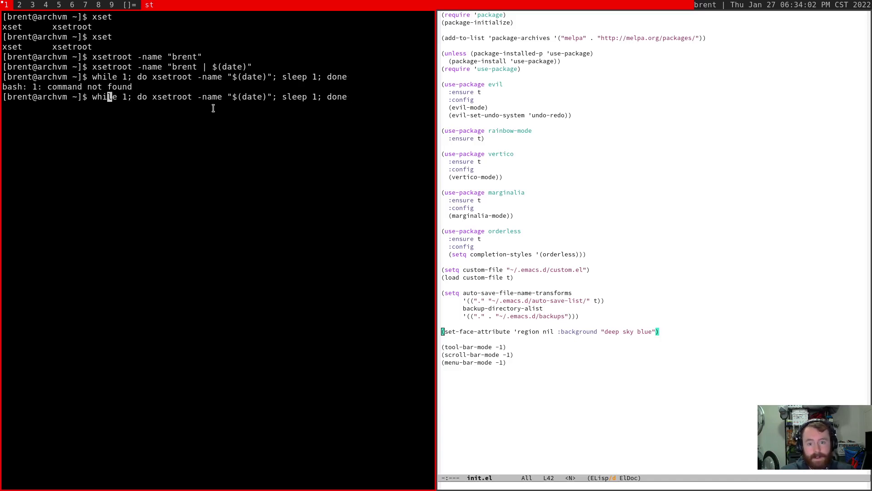
key("BackSpace")
type("true")
key("Return")
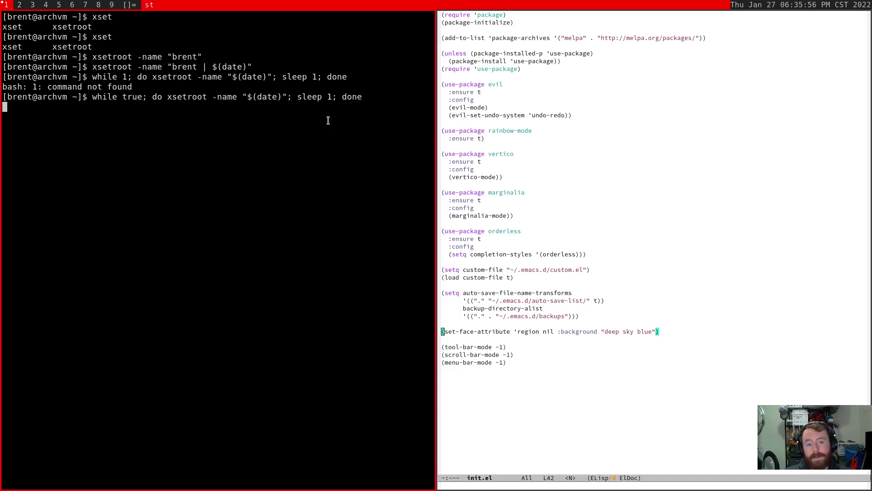
- Stop the date loop, try man 7 signal, and search pacman for man-pages
key("ctrl+c")
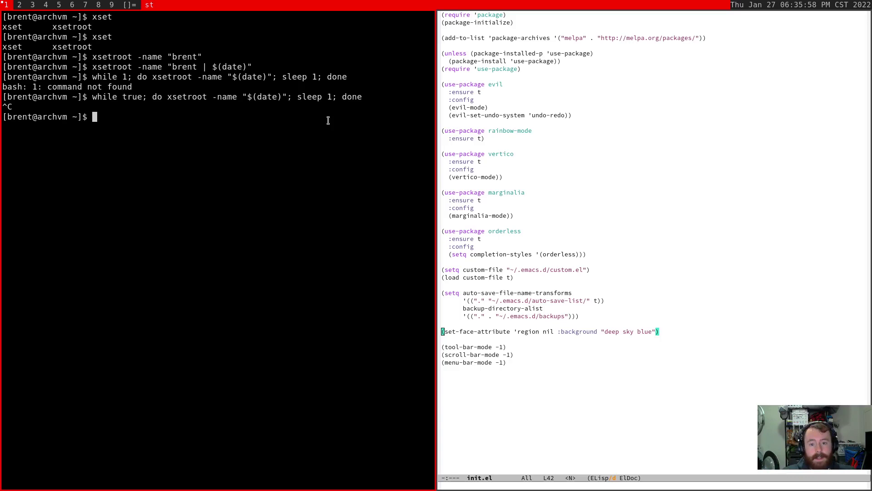
type("man 7 signal")
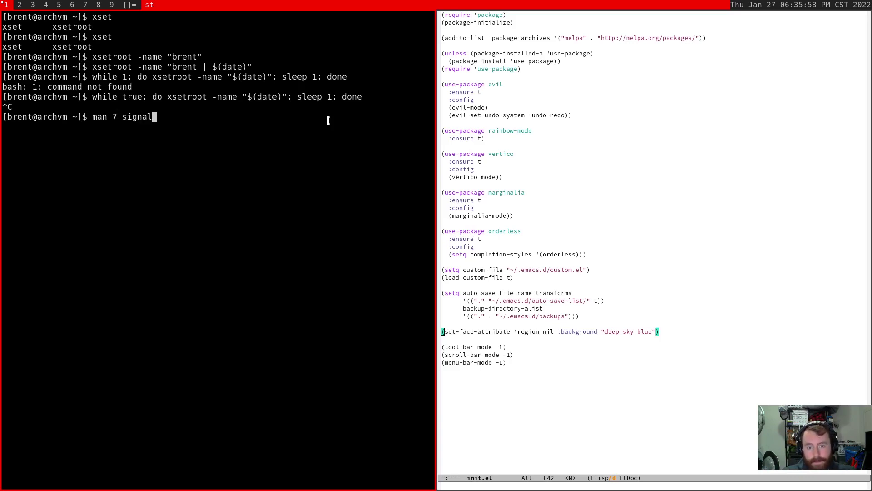
key("Return")
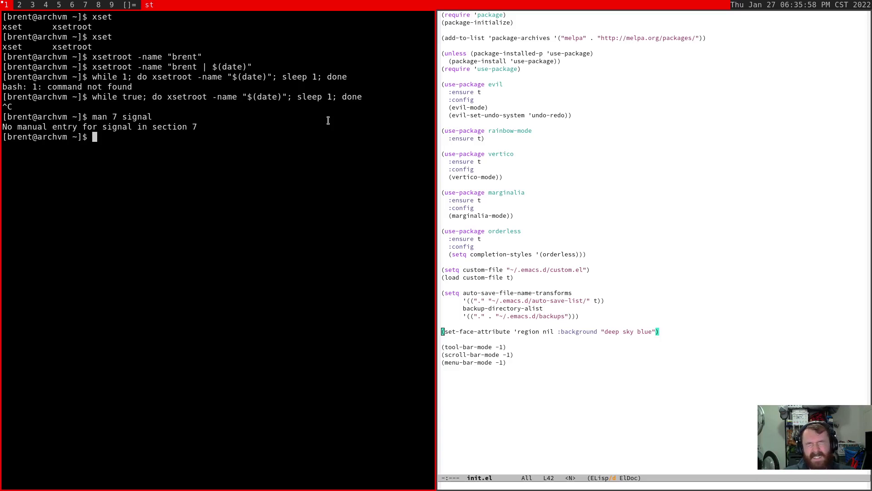
type("pacman -Ss ")
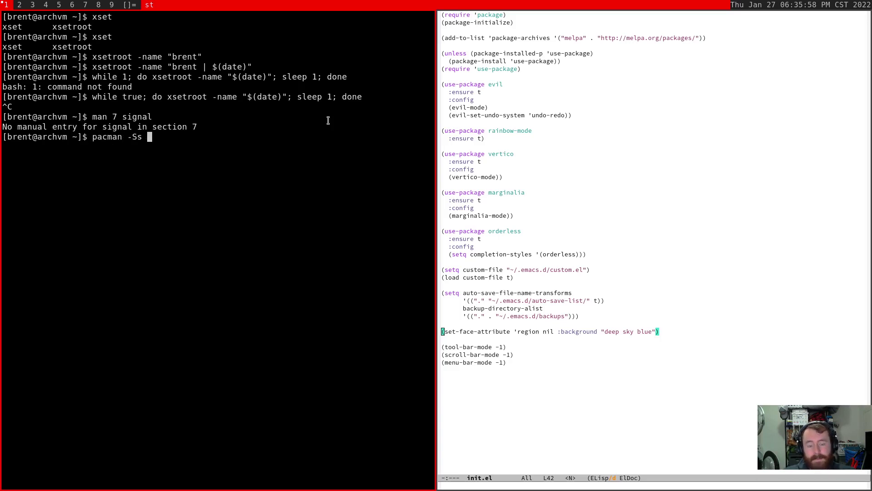
type("man-pages")
key("Return")
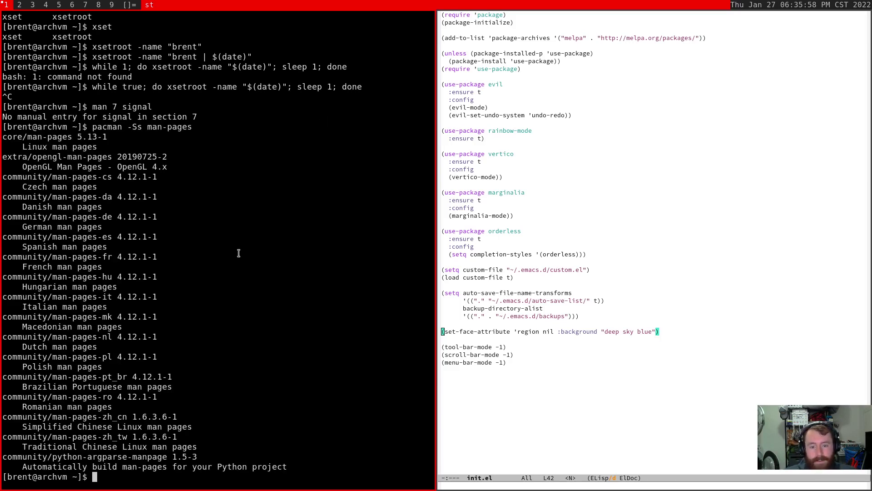
- Install the man-pages package with sudo pacman -S man-pages
key("Up")
key("Home")
type("sudo")
key("Right")
key("Right")
key("Right")
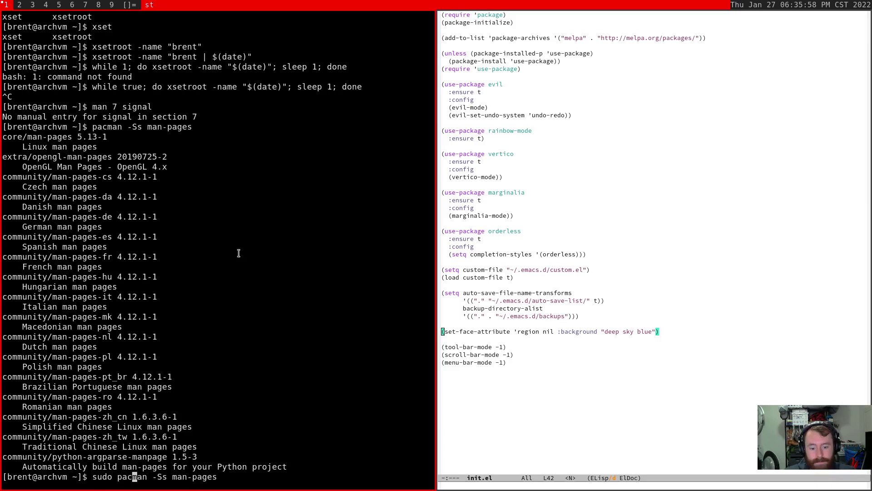
key("Right")
key("Right")
key("Right")
key("Right")
key("Right")
key("Right")
key("Right")
key("BackSpace")
key("Return")
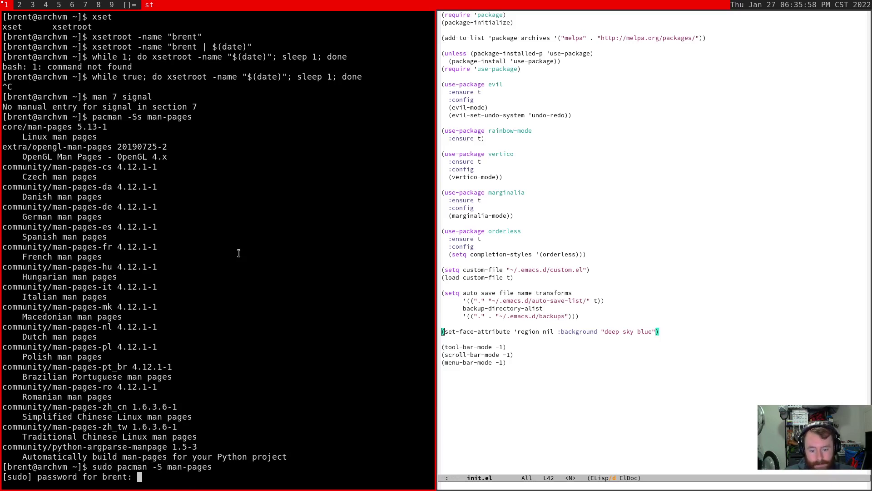
key("Return")
key("Return")
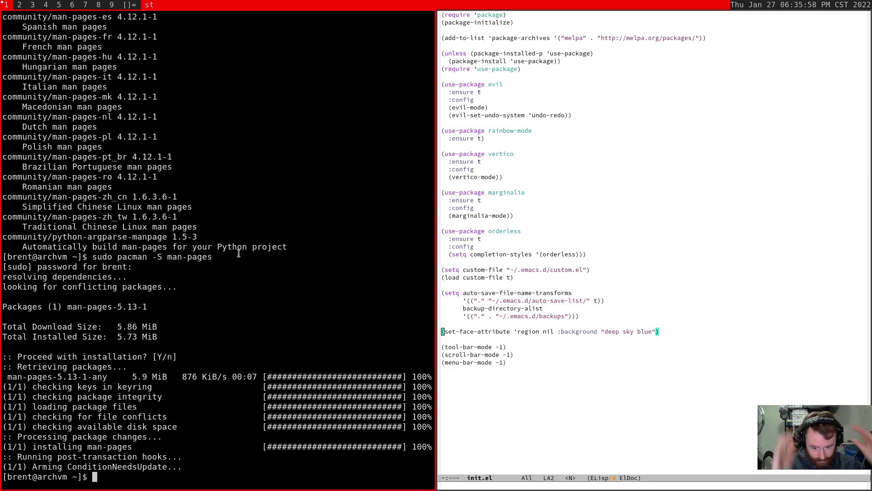
- Open the signal(7) manual with man 7 signal and page through its first screens
type("man 7 signal")
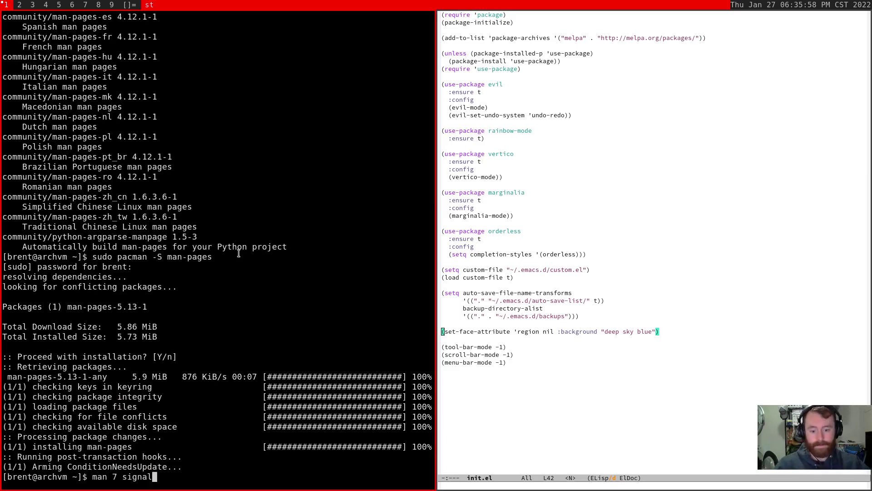
key("Return")
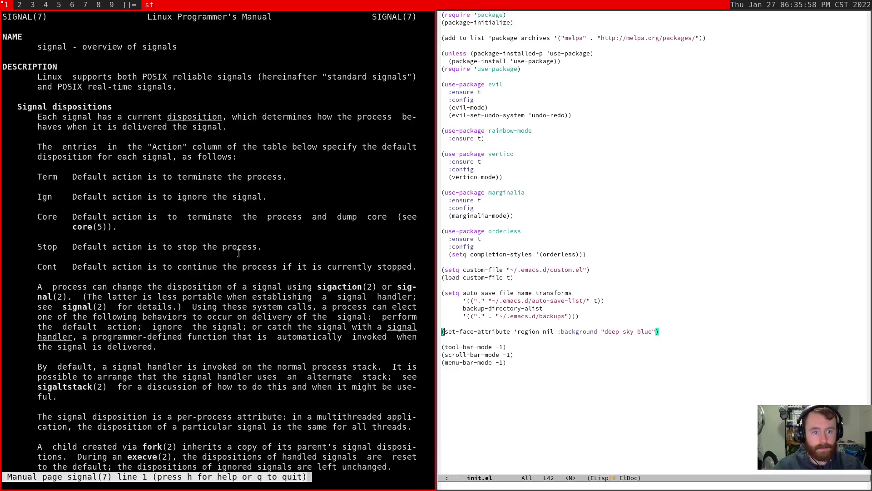
key("space")
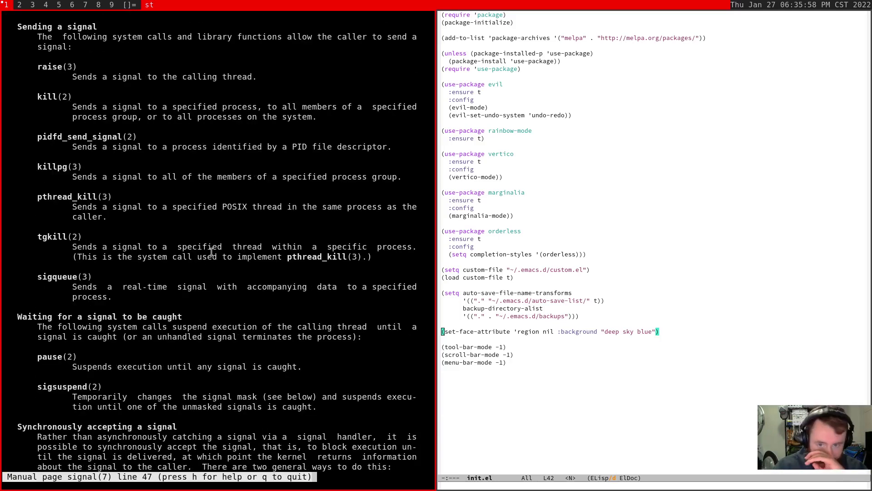
key("space")
- Open a new terminal, type kill -9, and page the manual to the signal table
key("super+shift+Return")
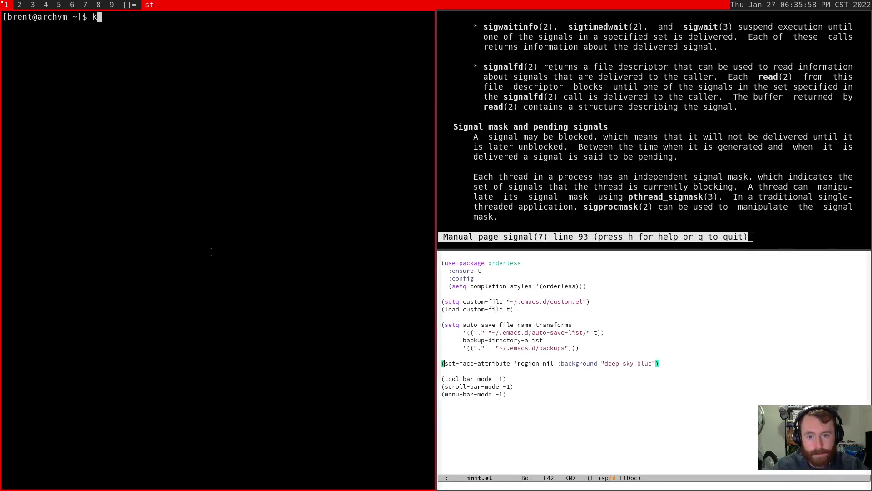
type("kill -9")
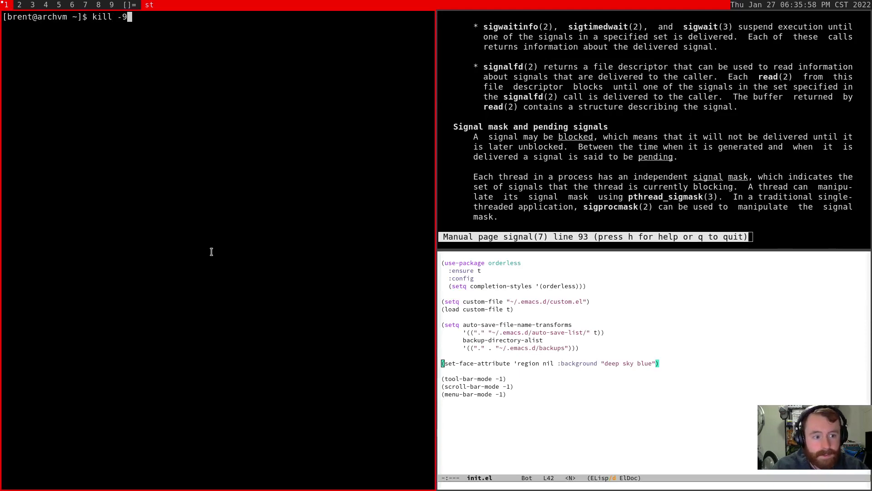
key("super+j")
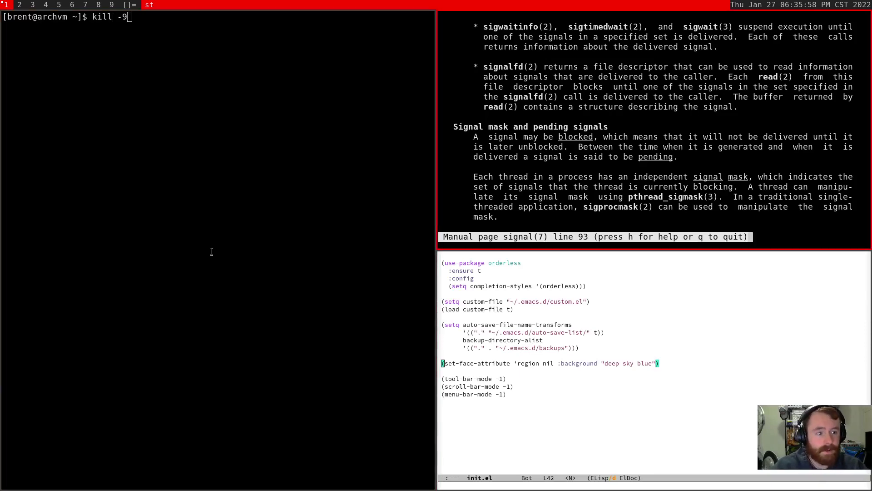
key("space")
key("space")
key("space")
key("space")
key("space")
key("space")
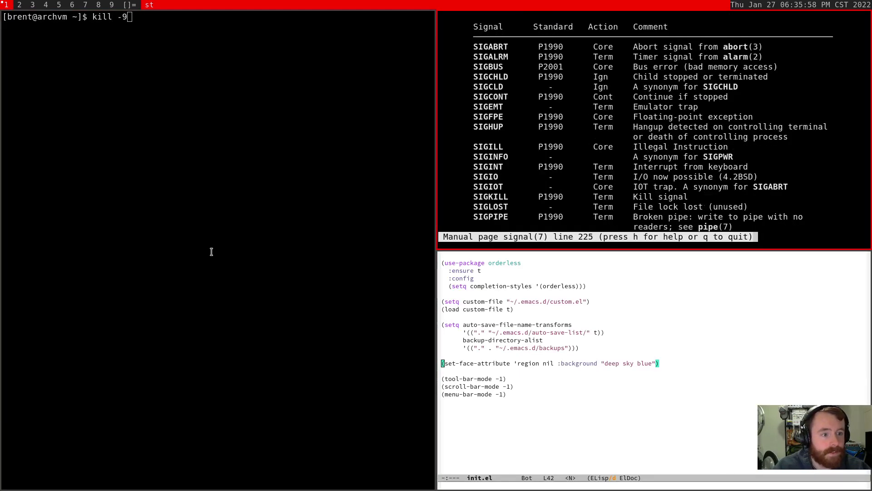
key("space")
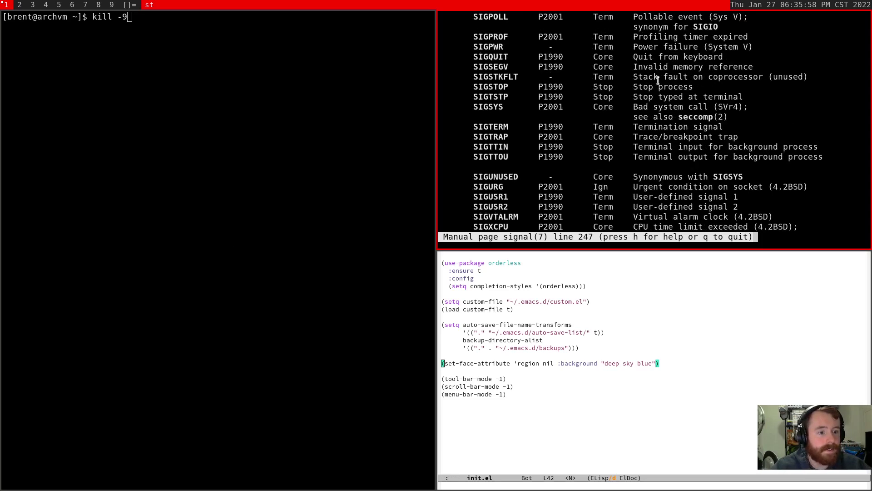
- Highlight the SIGKILL row, its Kill description and signal number 9
scroll(658, 81, "up", 10)
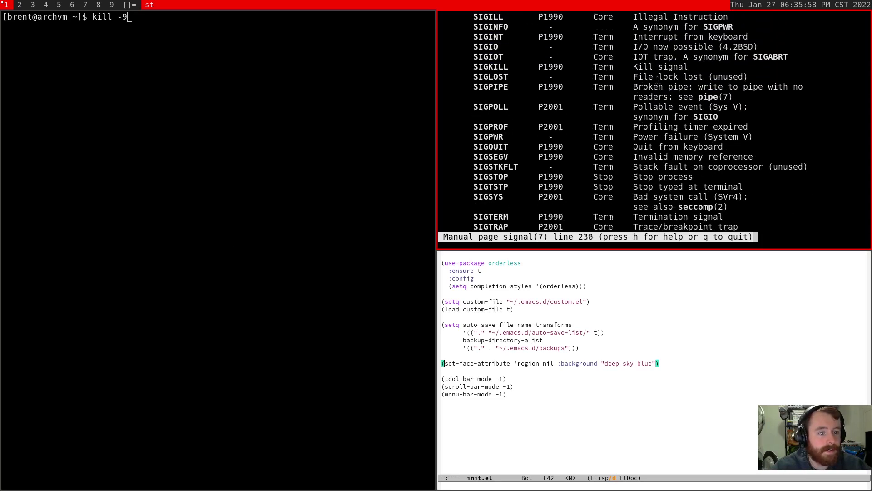
left_click_drag(472, 77, 682, 77)
left_click(683, 78)
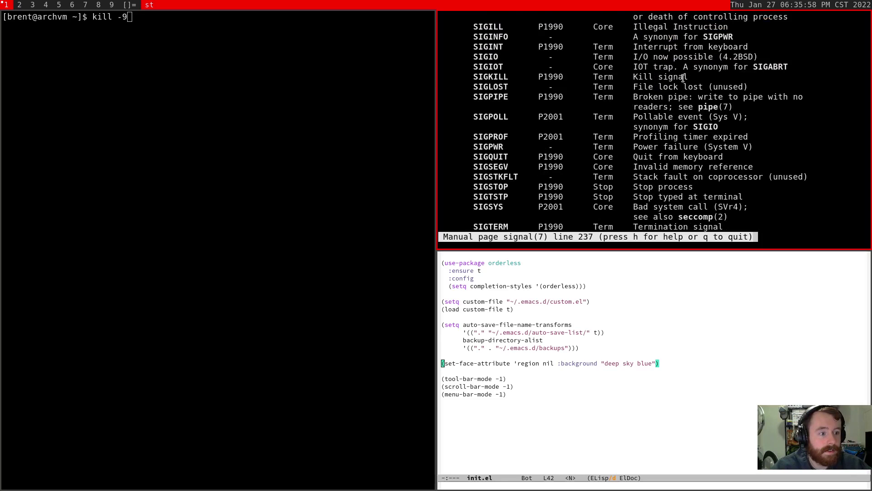
scroll(684, 77, "up", 4)
scroll(683, 77, "up", 6)
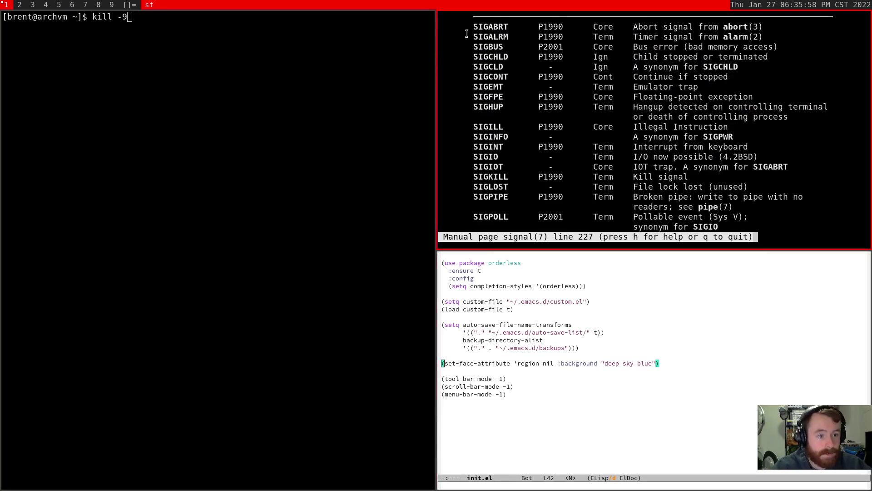
left_click_drag(464, 27, 500, 111)
left_click(499, 112)
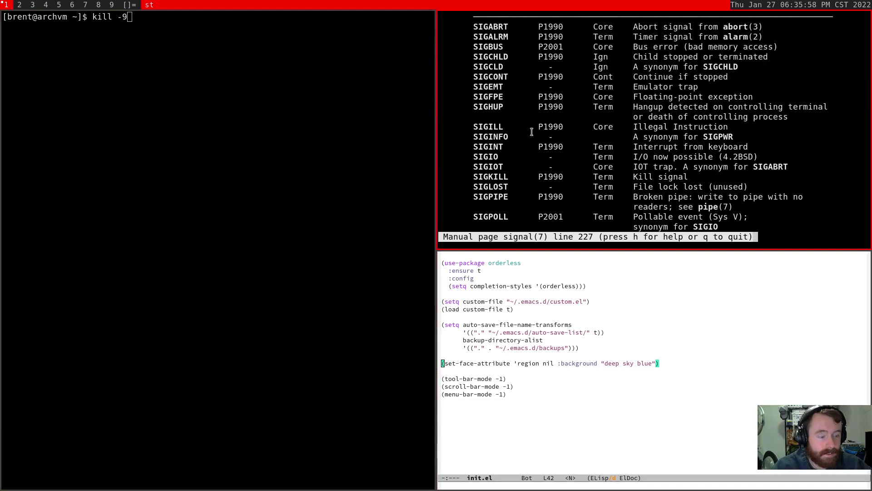
scroll(537, 128, "down", 1)
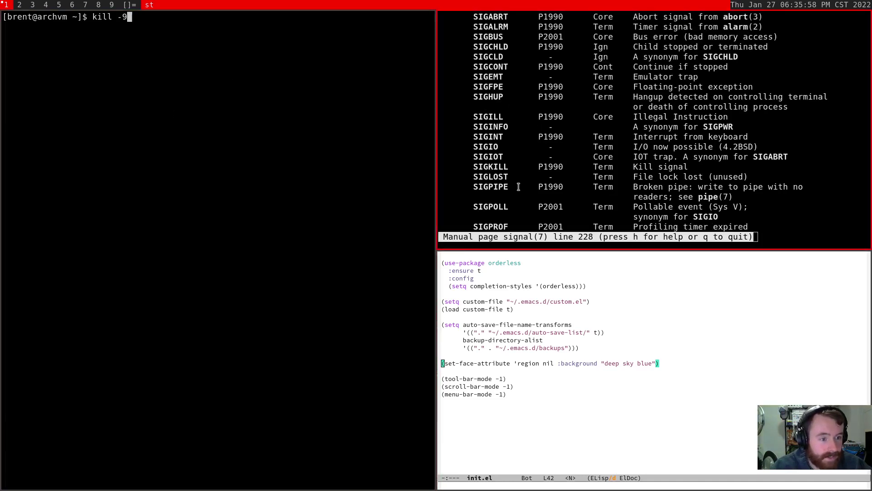
left_click_drag(634, 167, 685, 167)
left_click(664, 160)
scroll(648, 156, "down", 20)
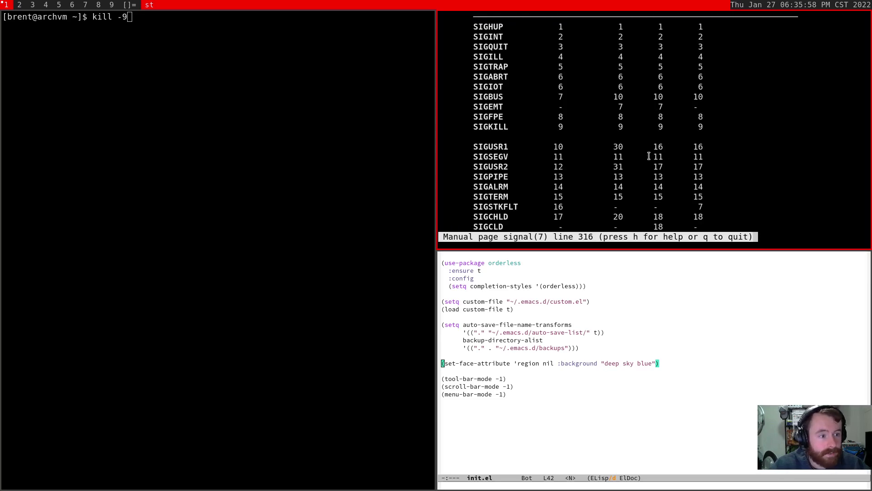
scroll(605, 97, "up", 7)
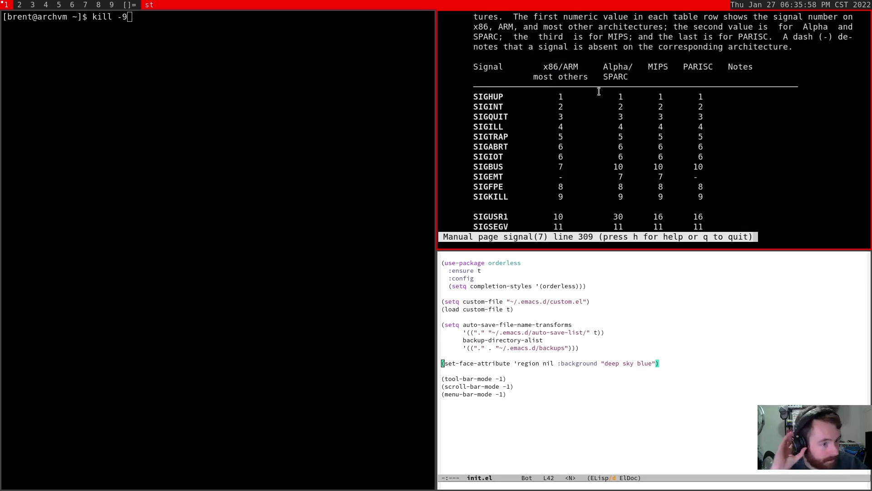
left_click_drag(555, 196, 572, 196)
left_click(570, 196)
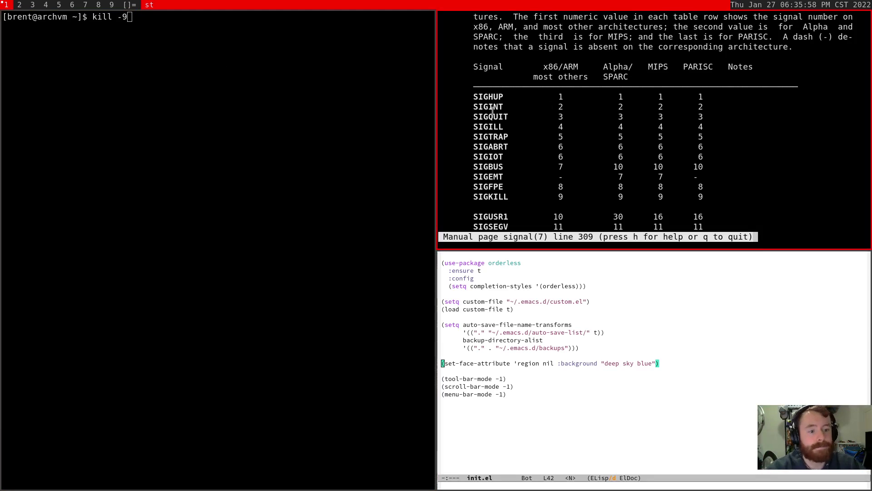
- Cancel the unfinished kill -9 command, then highlight the SIGSTOP and SIGCONT rows
key("ctrl+c")
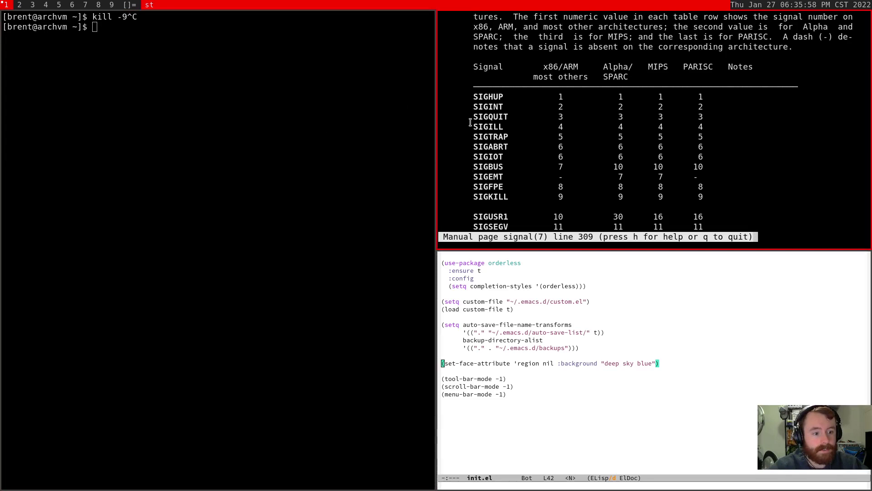
scroll(470, 122, "down", 2)
scroll(470, 123, "down", 10)
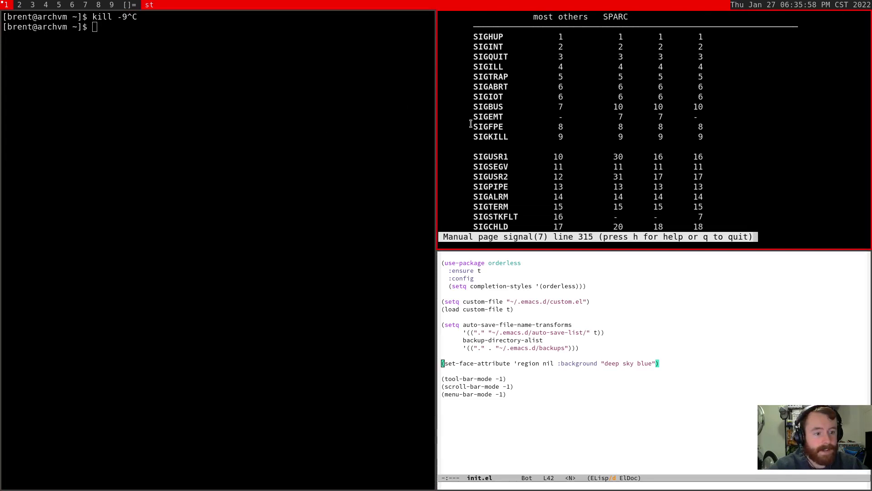
scroll(470, 123, "down", 4)
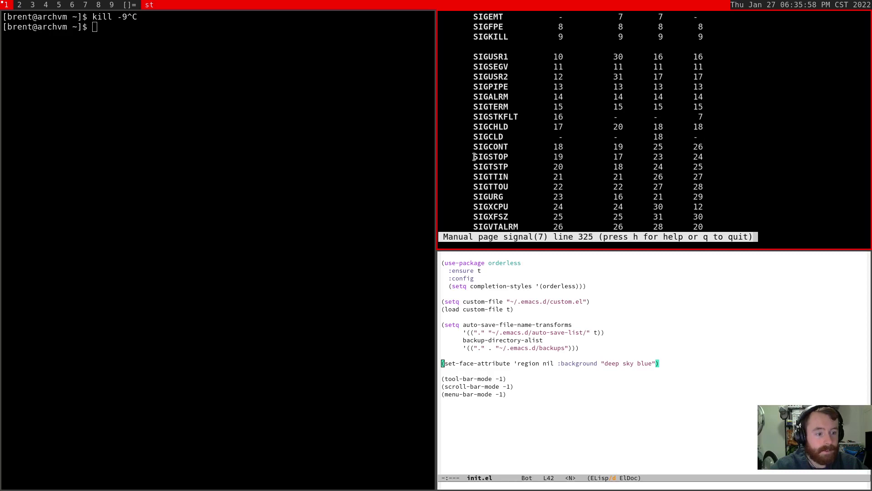
left_click_drag(473, 157, 725, 154)
left_click(726, 154)
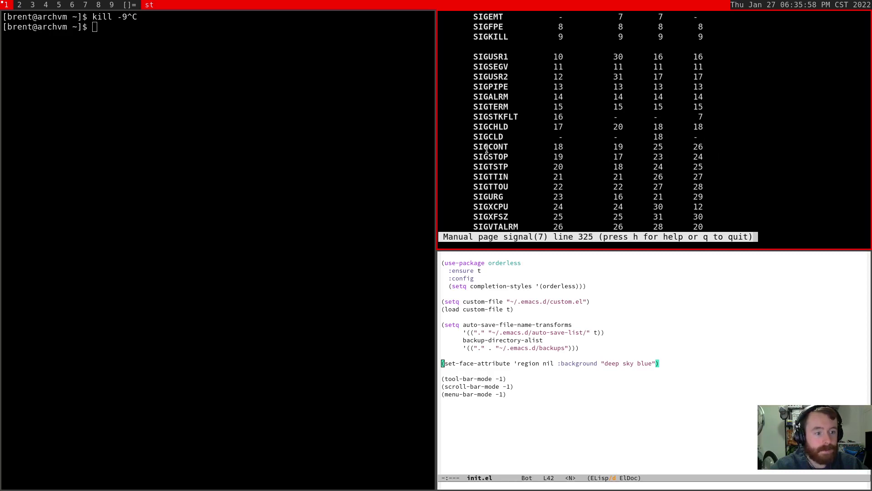
left_click_drag(482, 147, 718, 148)
left_click(718, 149)
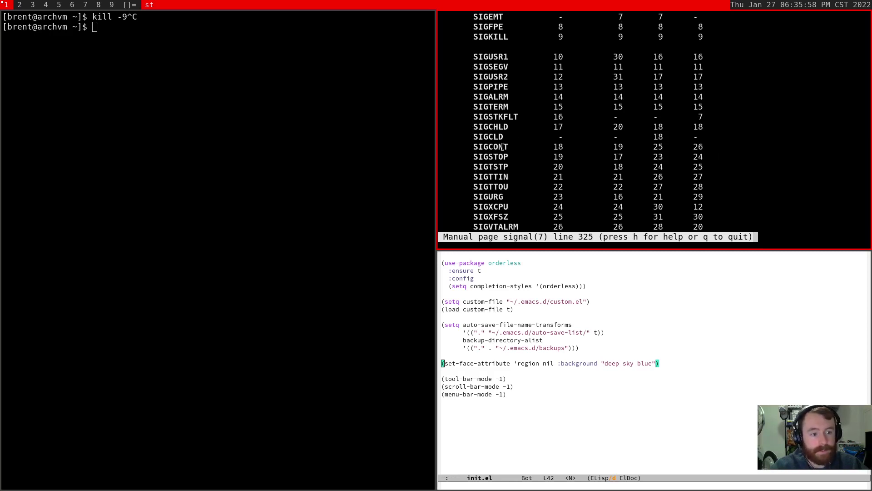
- Scroll to the Real-time signals section and page through the interrupted-call notes
scroll(516, 145, "down", 5)
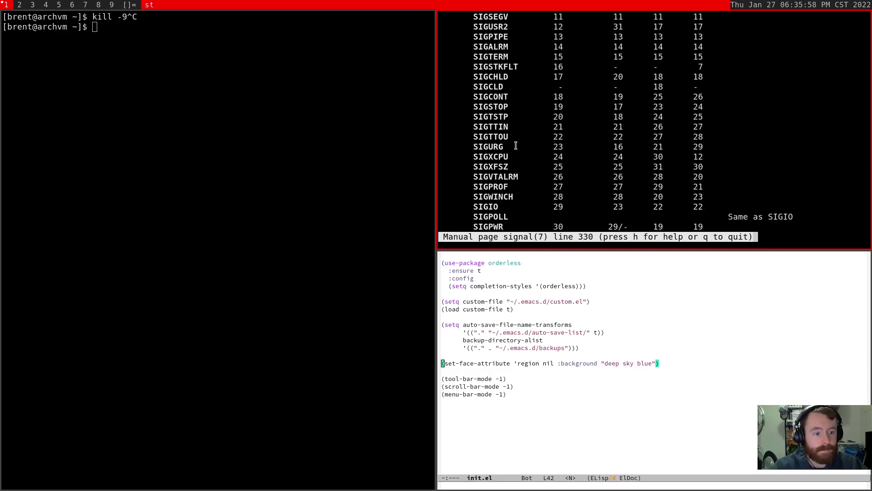
scroll(516, 146, "down", 8)
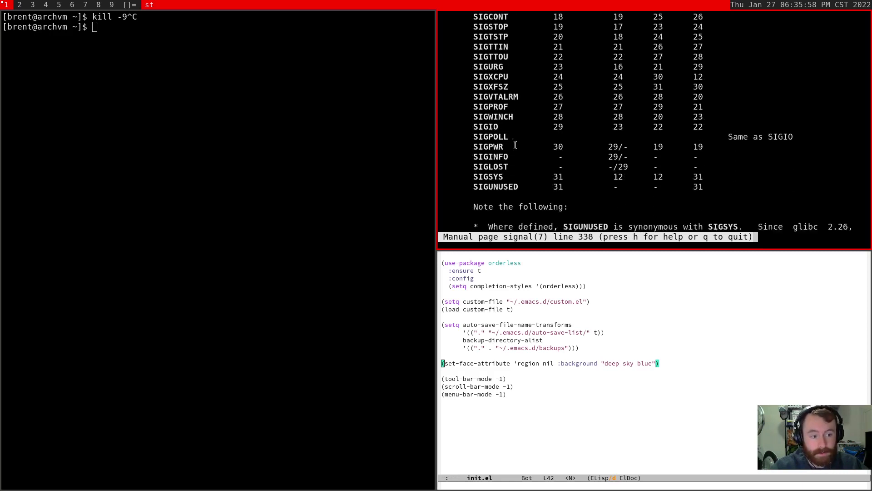
scroll(516, 145, "down", 13)
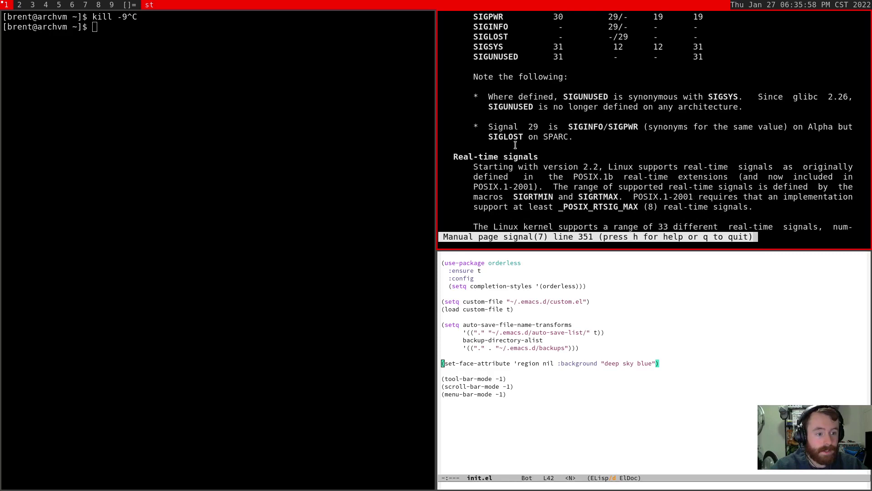
scroll(515, 145, "down", 1)
left_click_drag(460, 148, 578, 146)
left_click(577, 147)
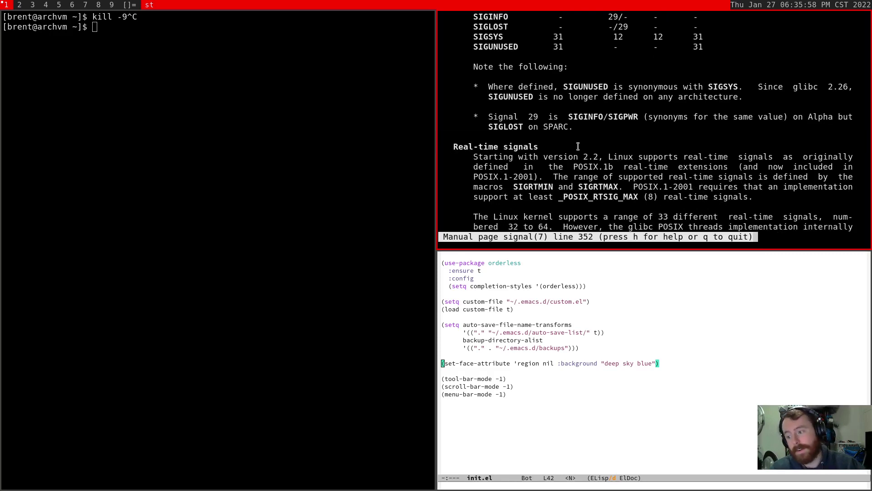
scroll(578, 146, "down", 3)
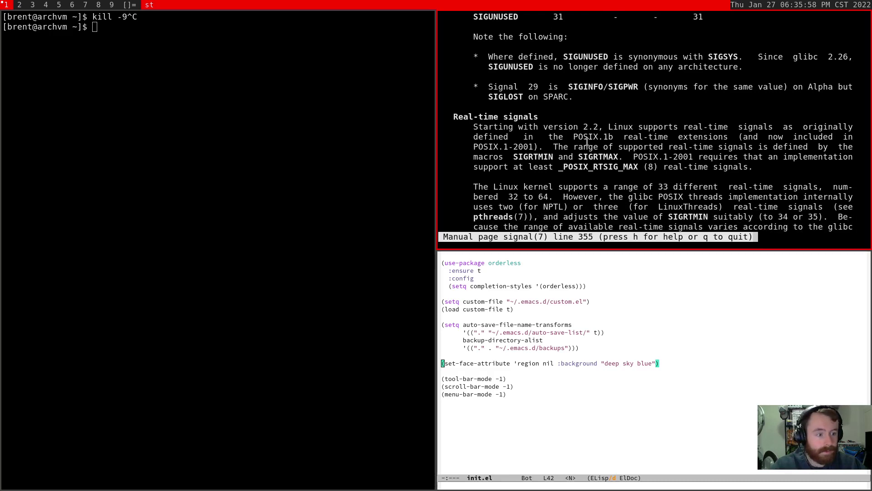
scroll(587, 142, "down", 19)
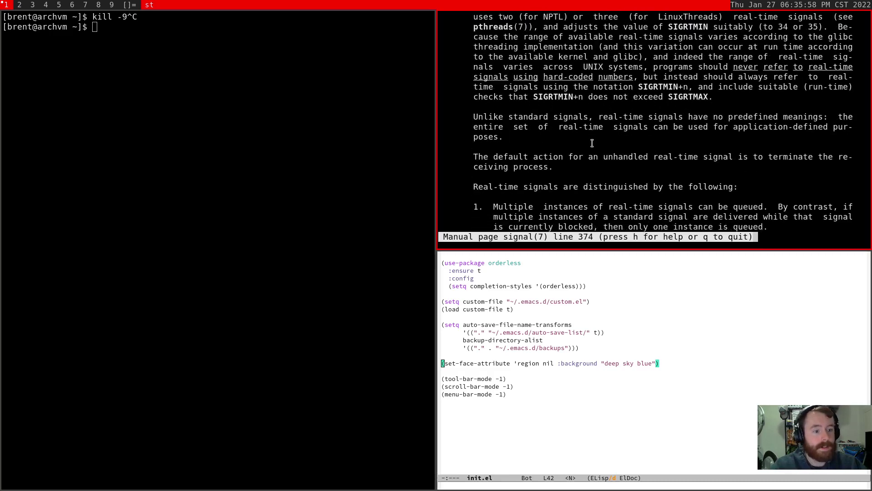
scroll(592, 143, "down", 7)
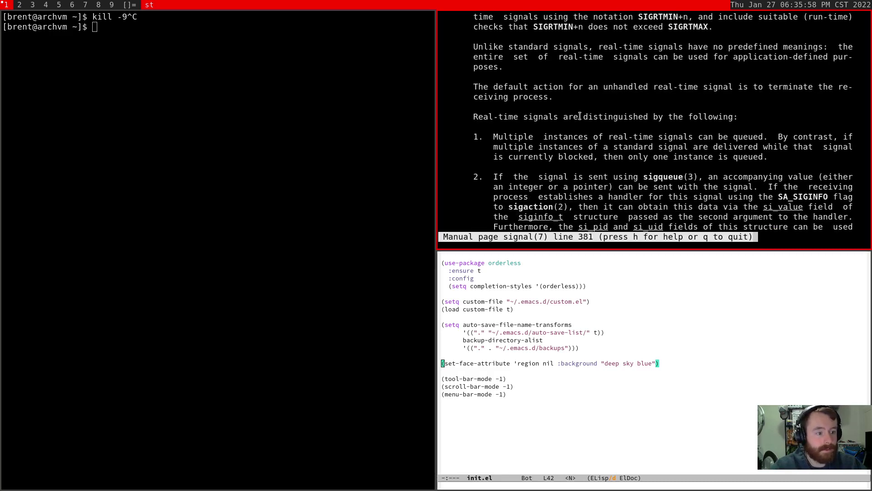
key("space")
key("space")
key("space")
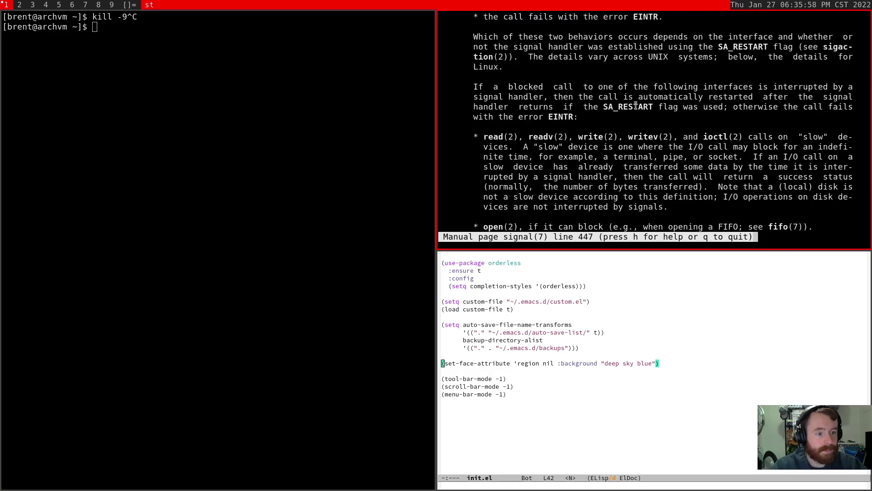
key("space")
key("space")
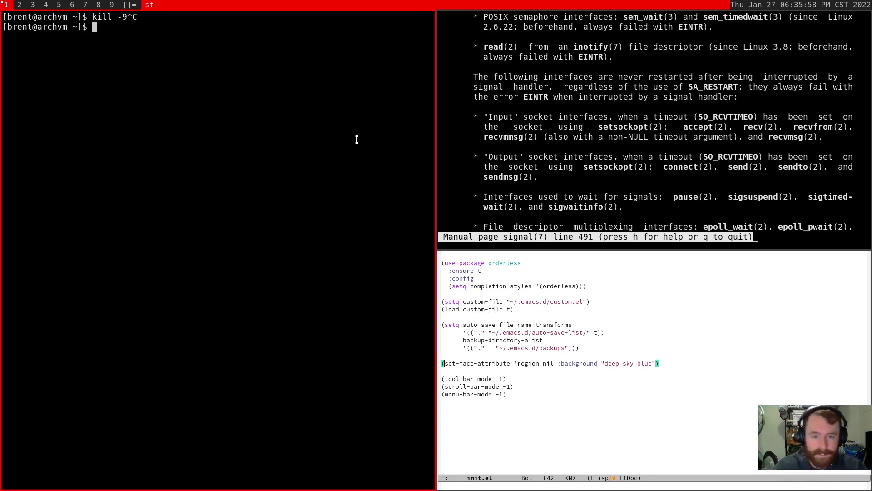
- Type pkill -RTMIN+11, highlight its 11 and RTMIN parts, then cancel it
type("pkill ")
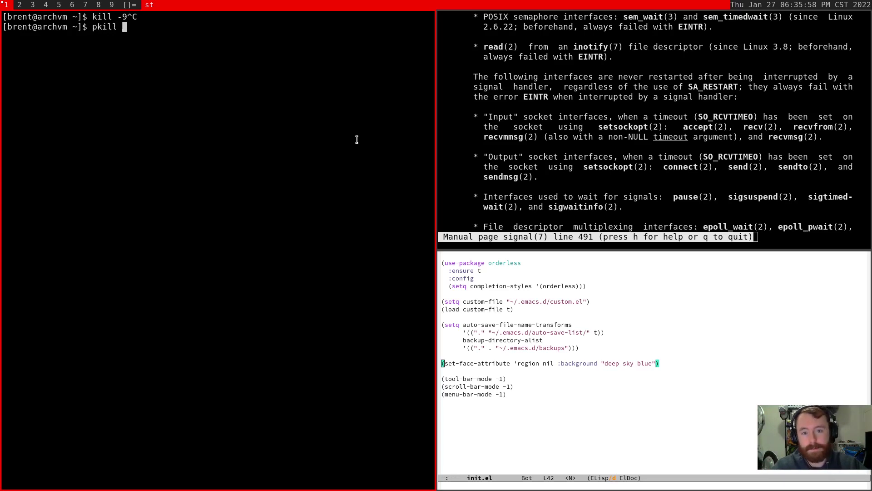
type("-")
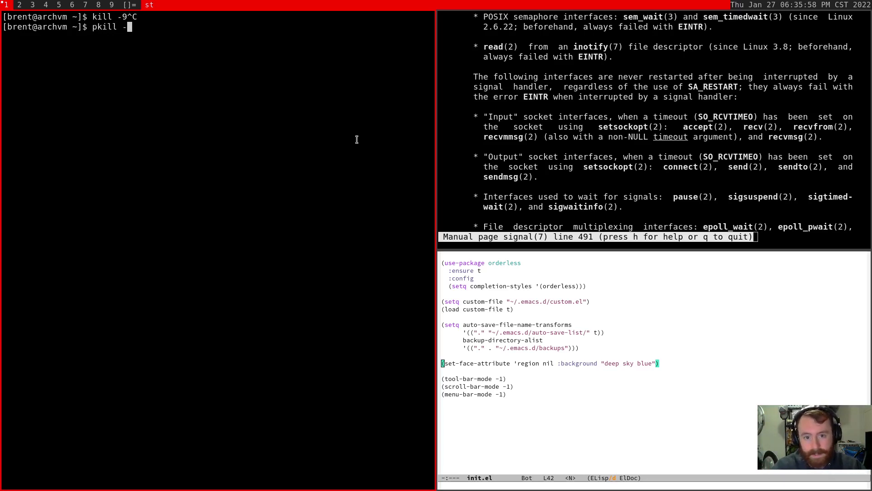
type("RTMIN+")
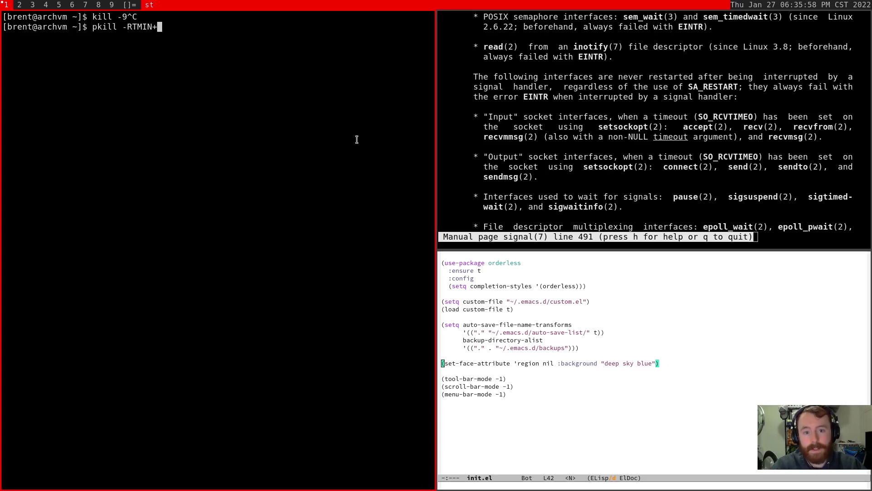
type("11")
scroll(624, 105, "down", 20)
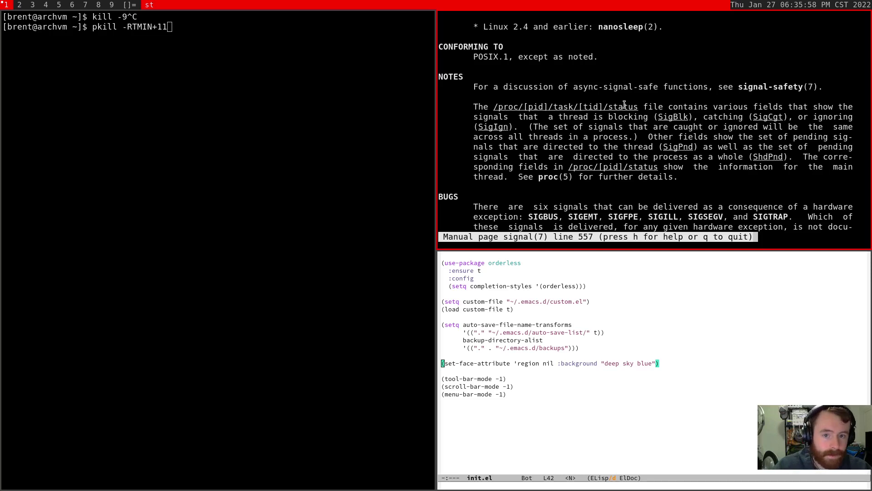
left_click_drag(158, 27, 165, 27)
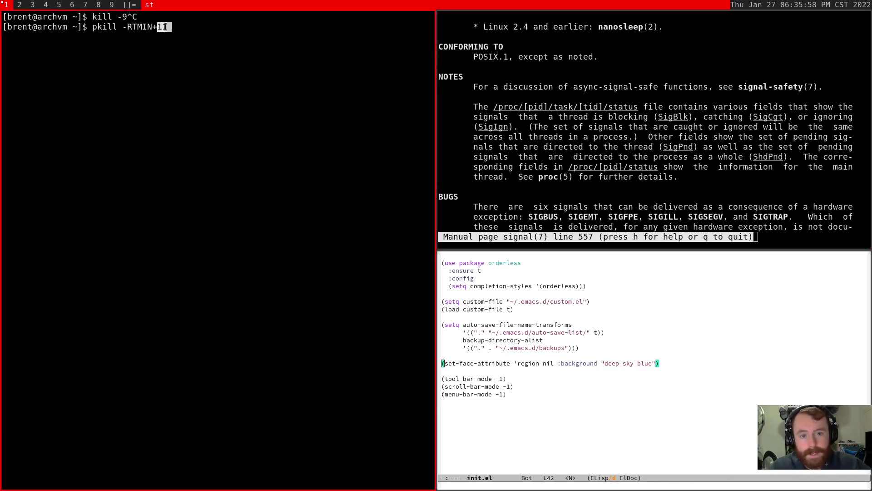
left_click(199, 30)
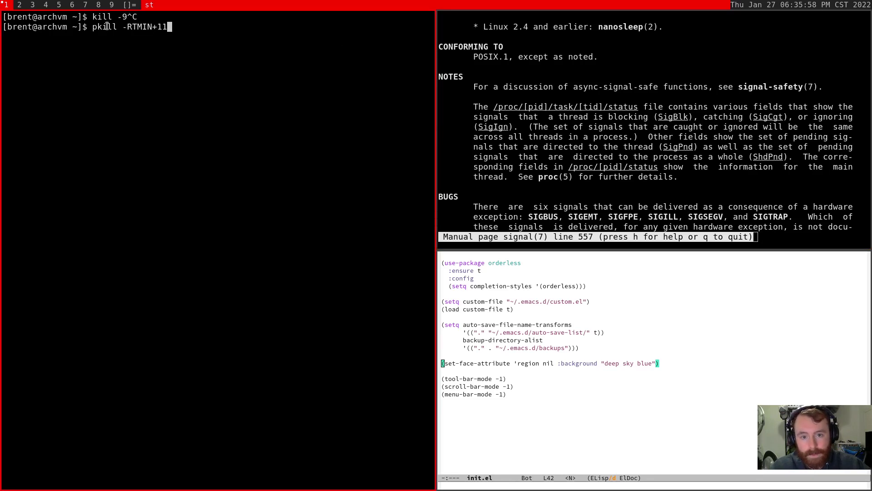
left_click_drag(129, 28, 151, 28)
left_click(149, 28)
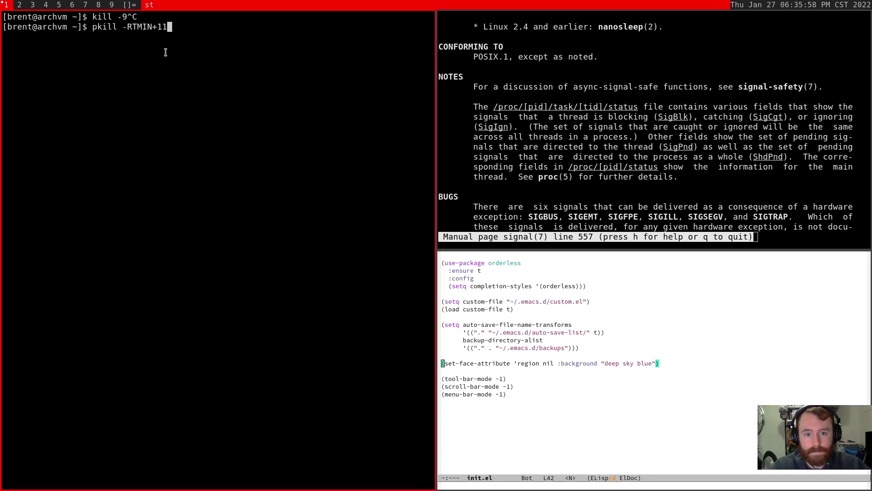
key("ctrl+c")
- Run echo RTMIN, then echo $RTMIN, which prints only an empty line
type("echo RTMIN")
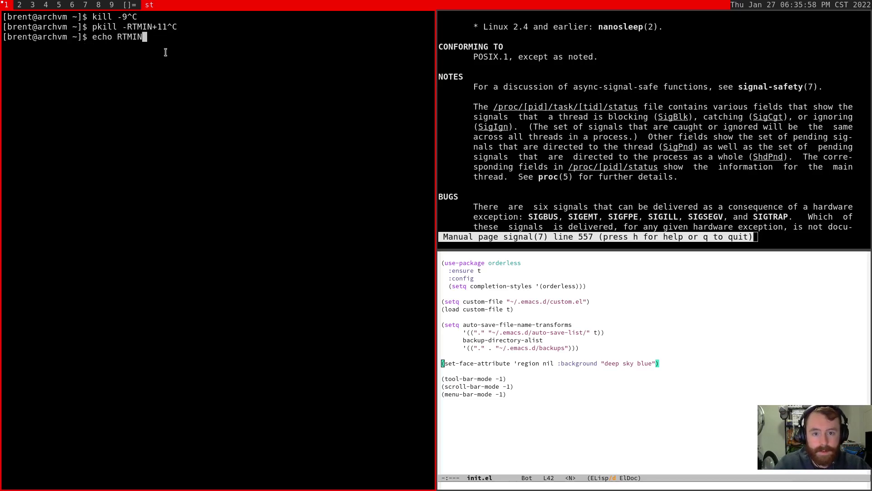
key("Return")
key("Up")
key("Left")
key("Left")
key("Left")
key("Left")
key("Left")
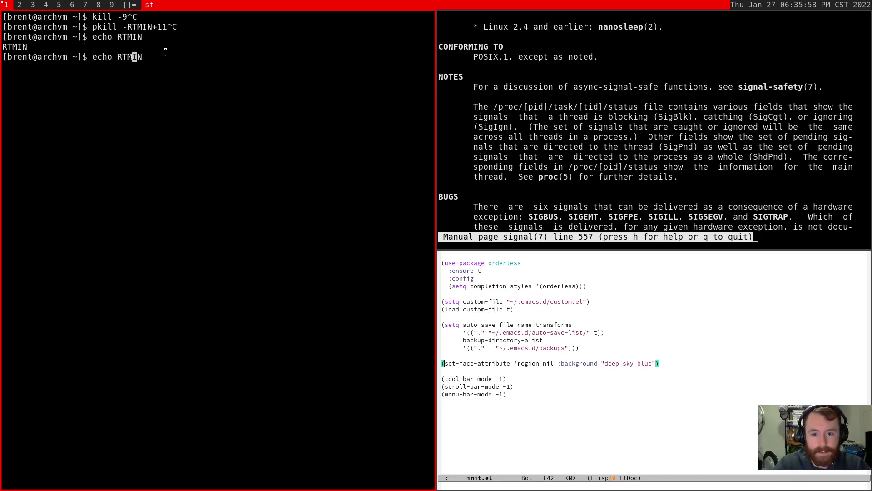
type("$")
key("BackSpace")
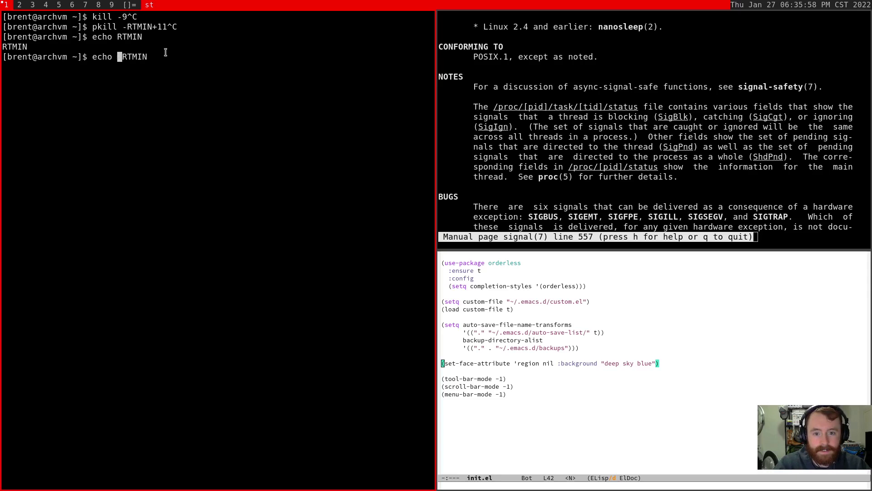
key("Right")
type("$")
key("Return")
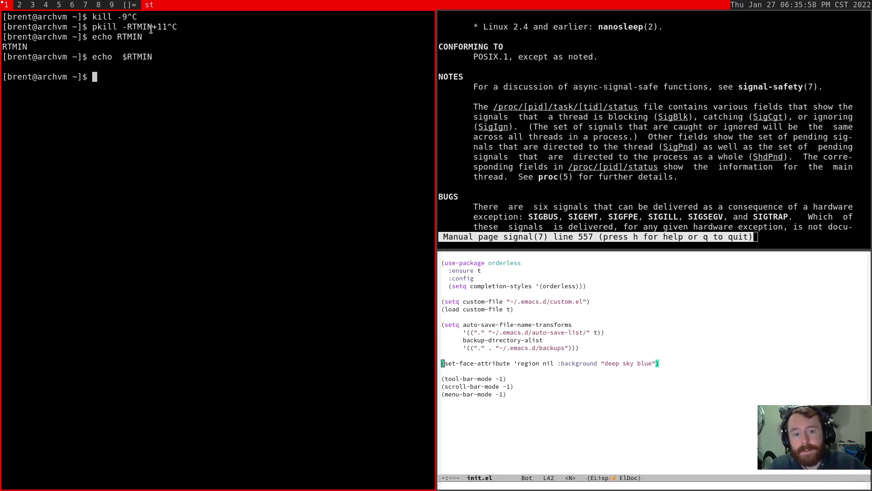
left_click_drag(127, 28, 165, 27)
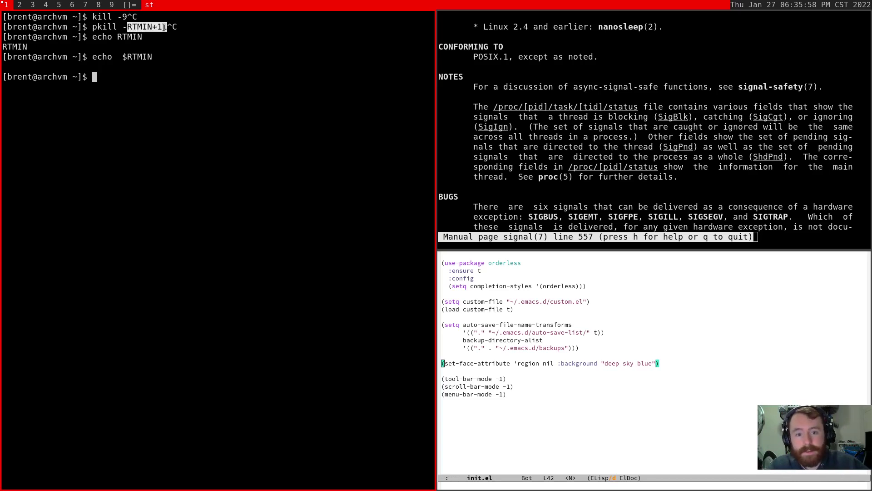
left_click(184, 49)
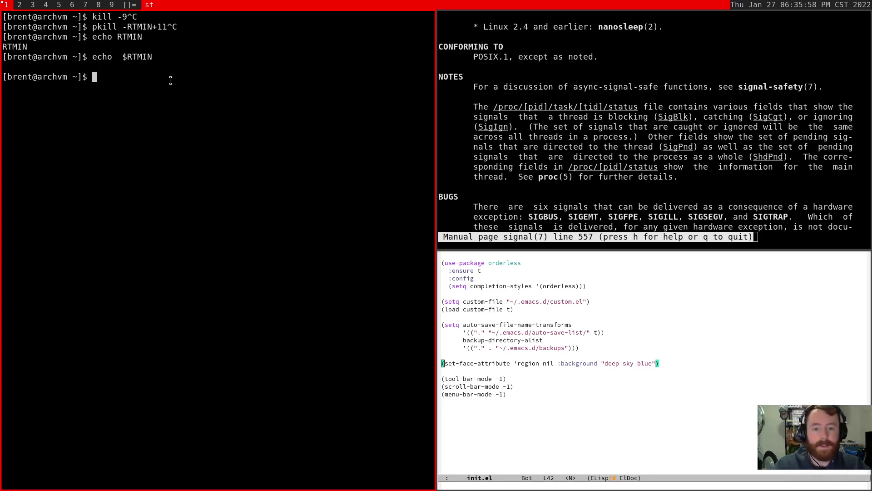
- Quit the manual, close its pane, and launch Firefox past the welcome screens
key("q")
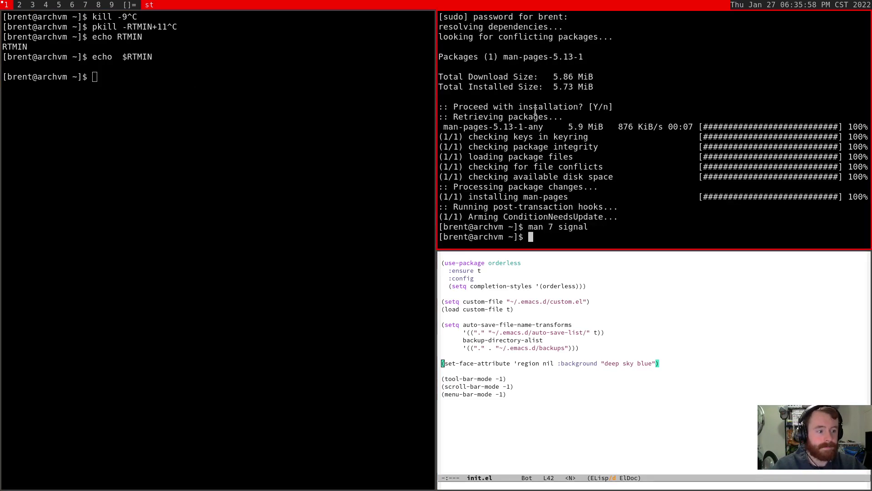
key("ctrl+d")
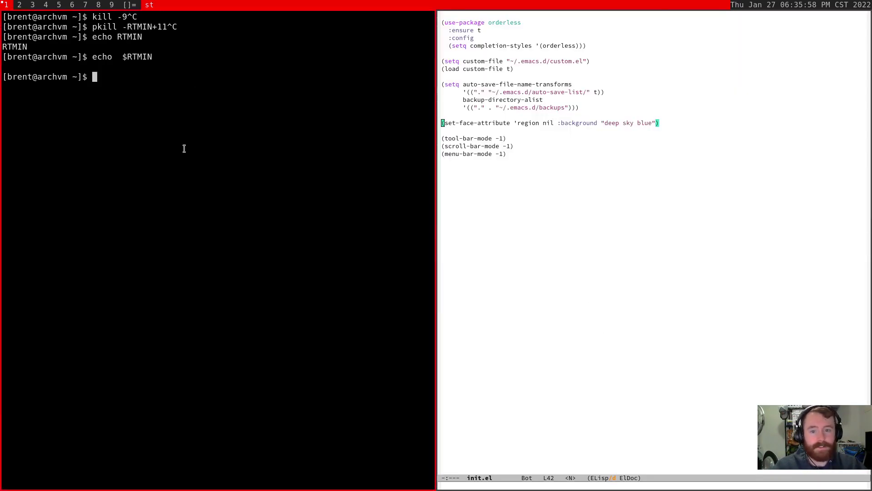
key("alt+p")
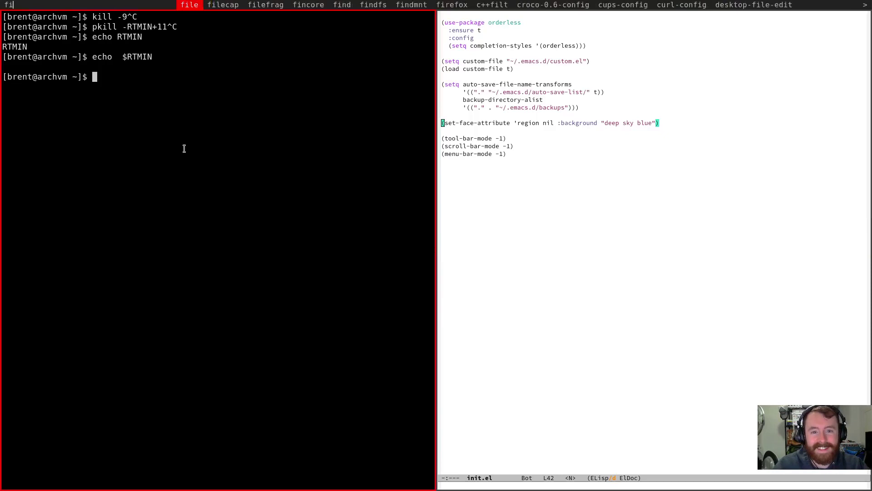
key("Escape")
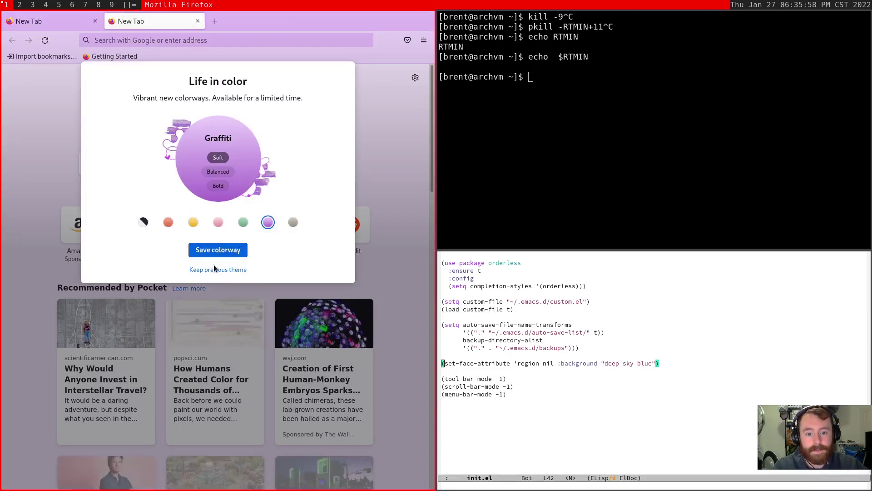
left_click(211, 269)
left_click(227, 248)
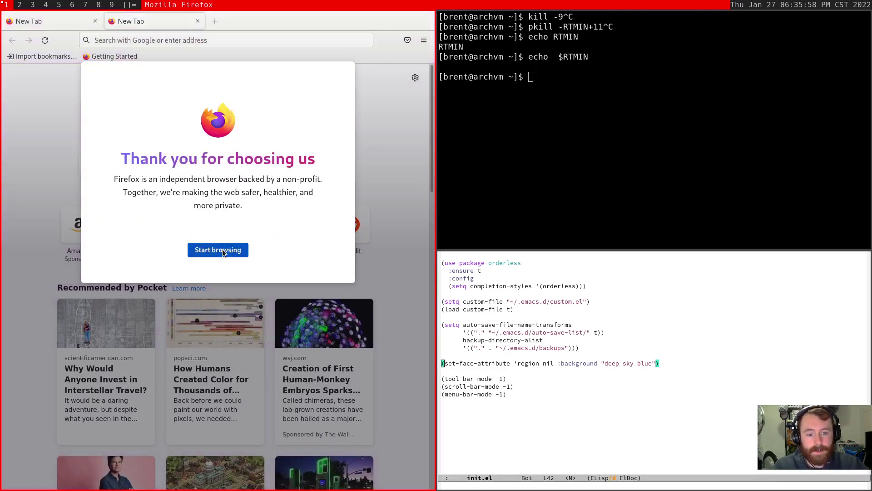
left_click(227, 248)
- Close the extra tab and search Google for dwmblocks
left_click(193, 22)
left_click(148, 38)
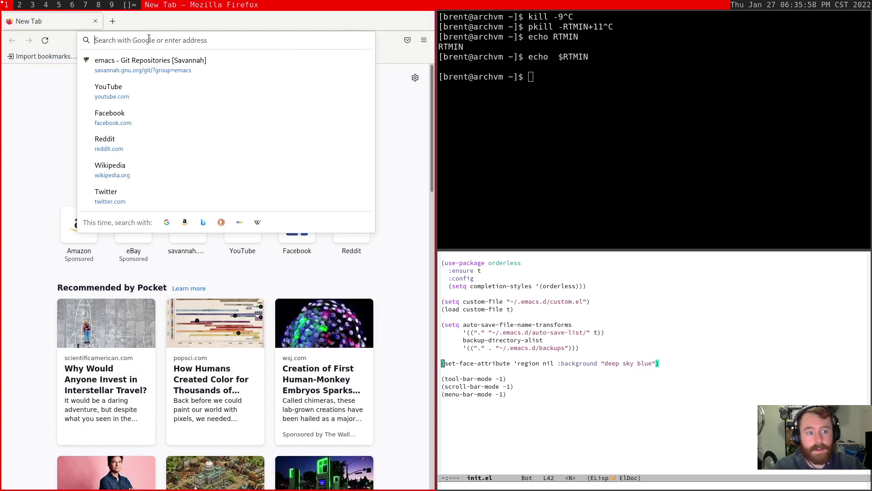
type("dwmblocks")
key("Return")
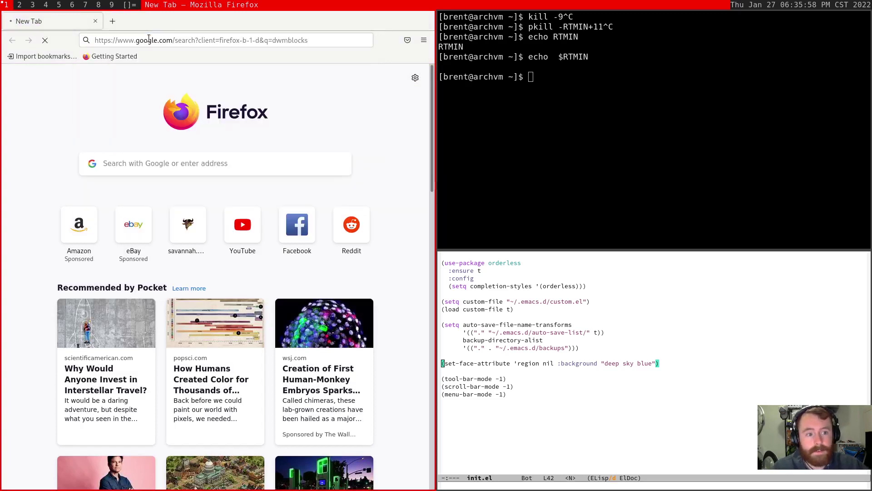
- In the terminal, change into configs/dwm and delete the config.h~ backup file
type("ls")
key("Return")
type("cd con")
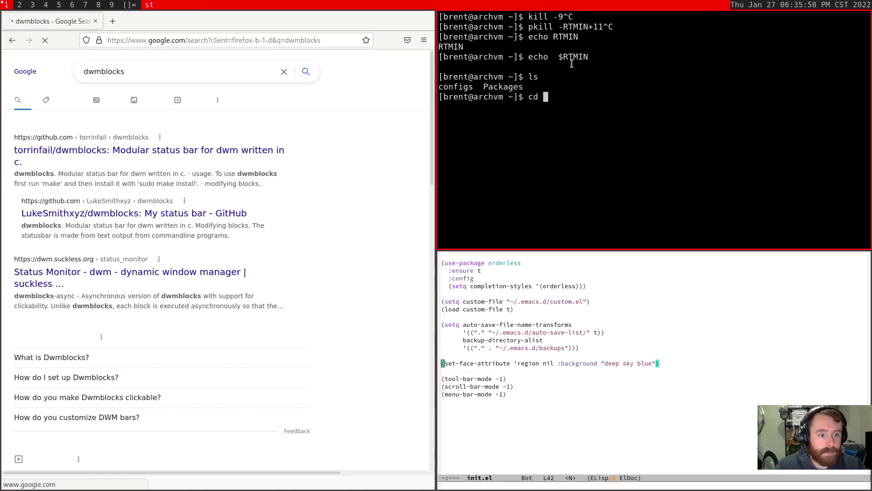
key("Tab")
key("Return")
type("ls")
key("Return")
type("cd d")
key("Tab")
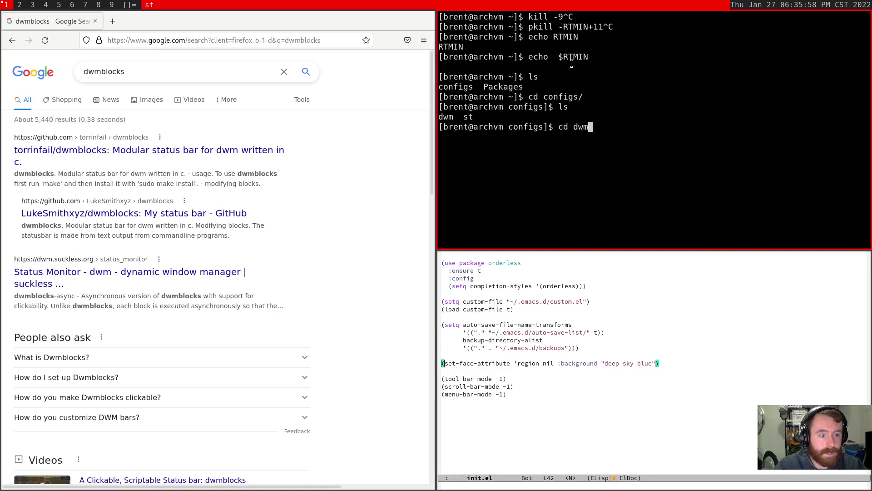
key("Return")
type("ls")
key("Return")
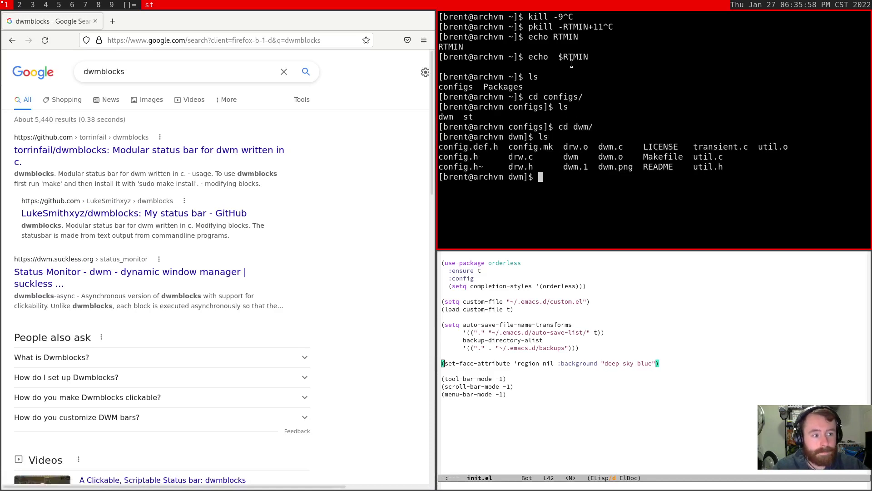
type("rm config.h")
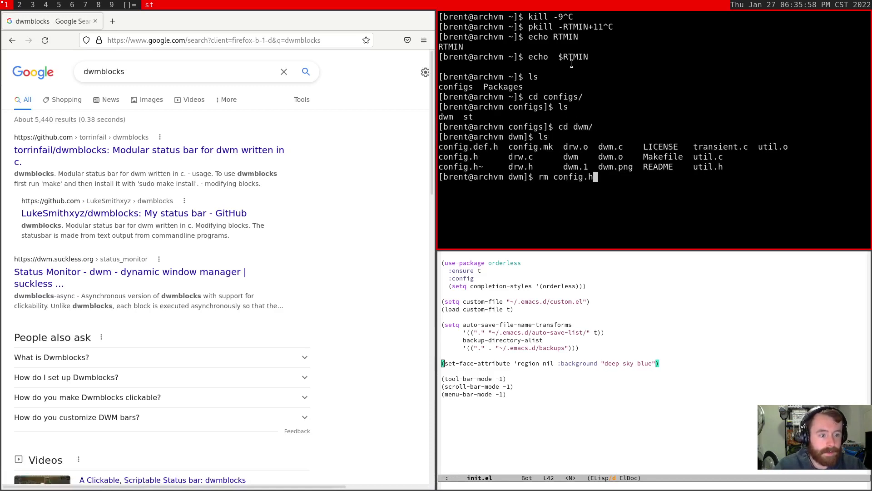
type("~")
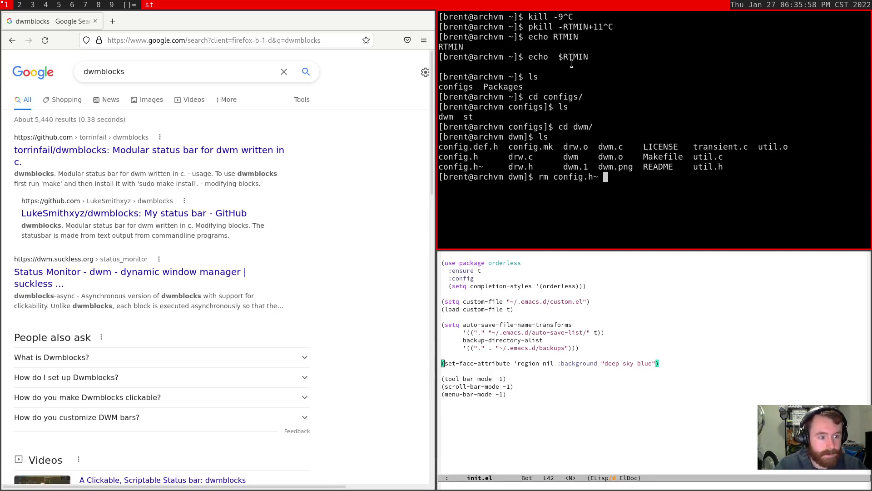
key("Return")
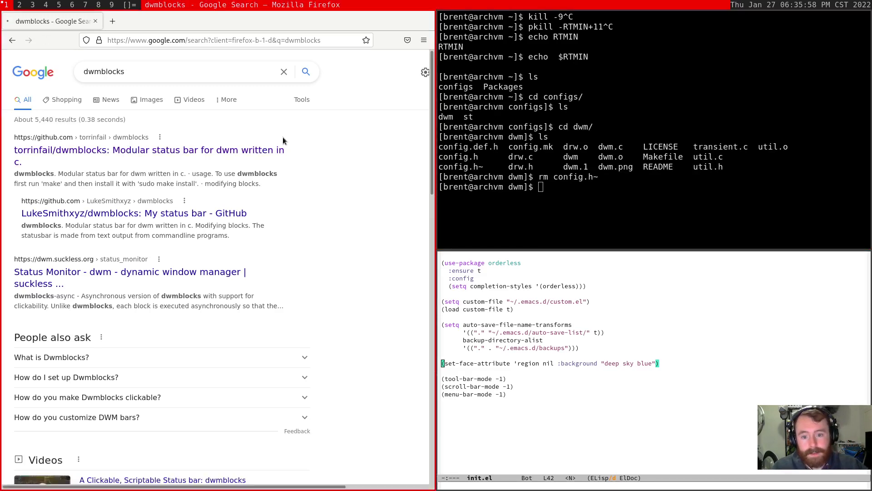
- Open the torrinfail/dwmblocks repository and copy its HTTPS clone URL
left_click(283, 137)
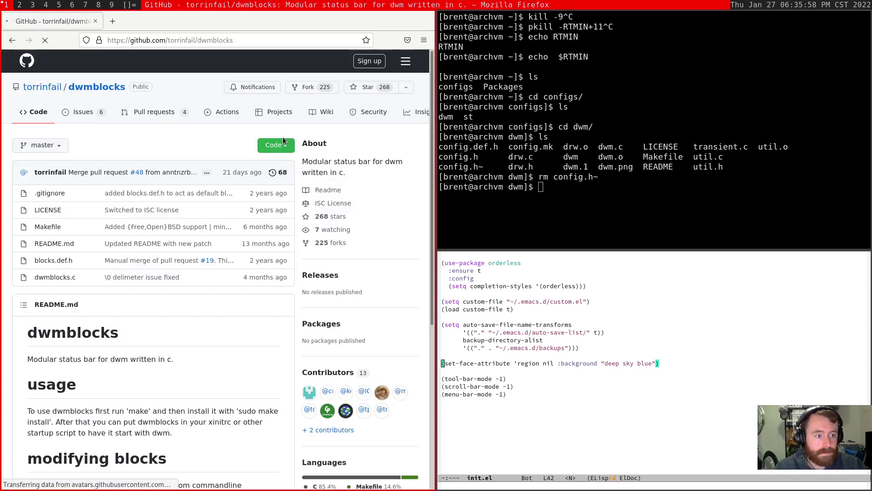
left_click(283, 139)
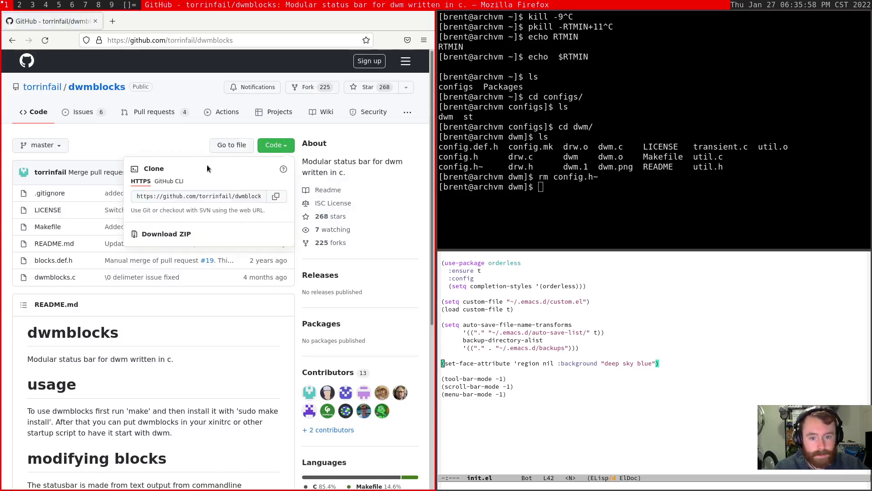
left_click(276, 196)
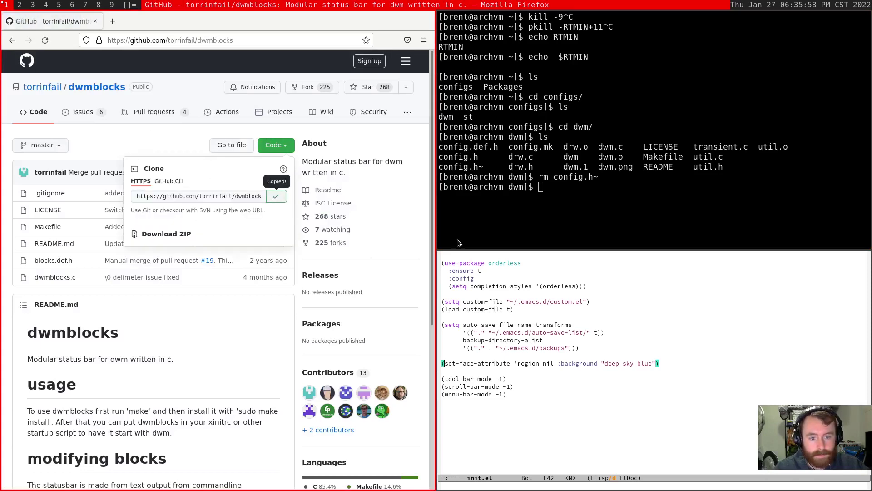
- Run git clone with the pasted dwmblocks HTTPS URL
middle_click(574, 193)
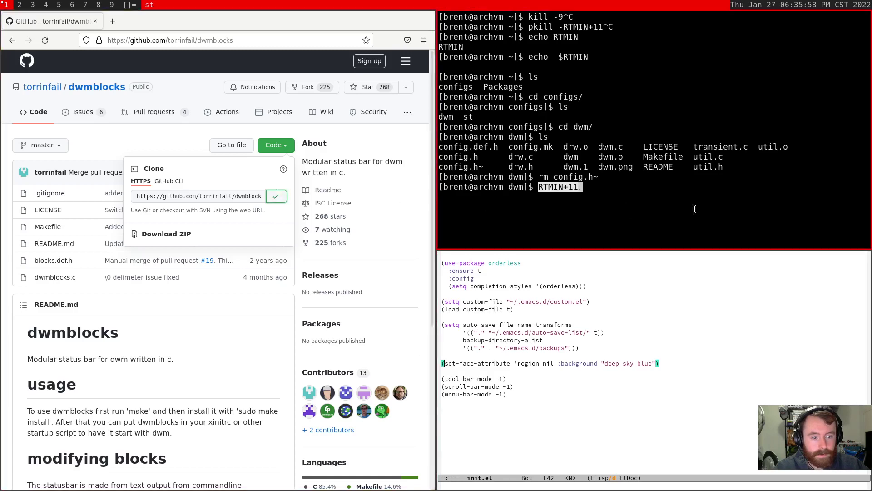
key("ctrl+u")
key("ctrl+shift+v")
key("ctrl+a")
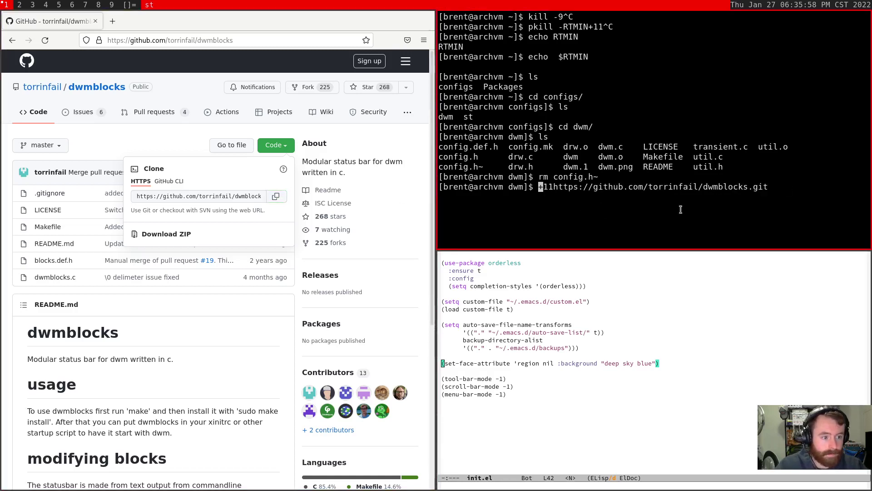
key("Delete")
key("Delete")
key("Delete")
key("Delete")
key("Delete")
type("https")
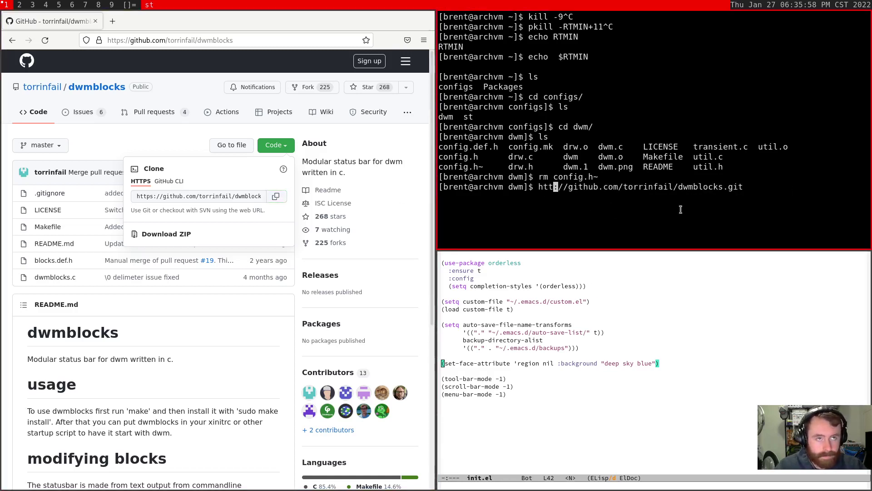
key("ctrl+a")
type("git clone")
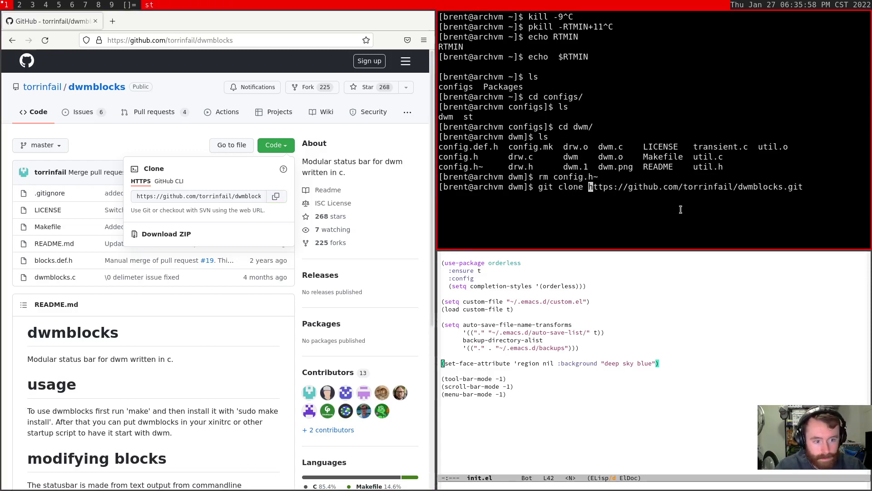
key("Return")
- List the dwm folder to confirm the new dwmblocks directory
scroll(206, 184, "down", 4)
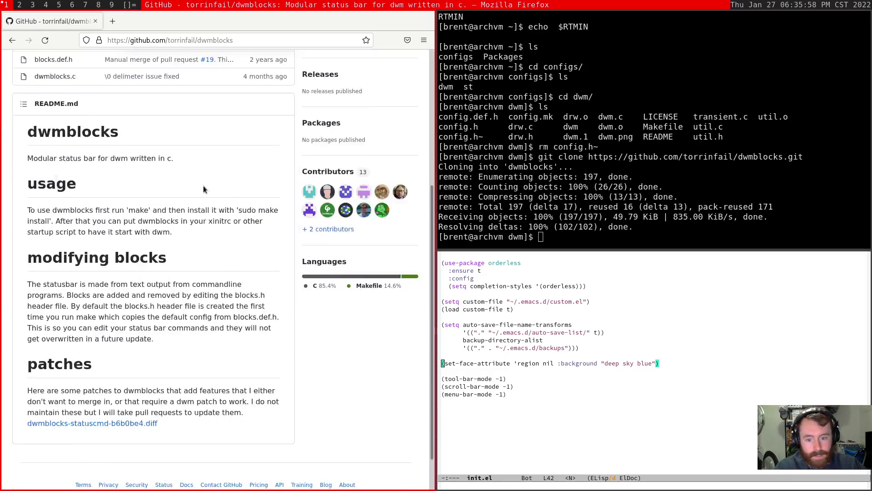
scroll(203, 185, "down", 1)
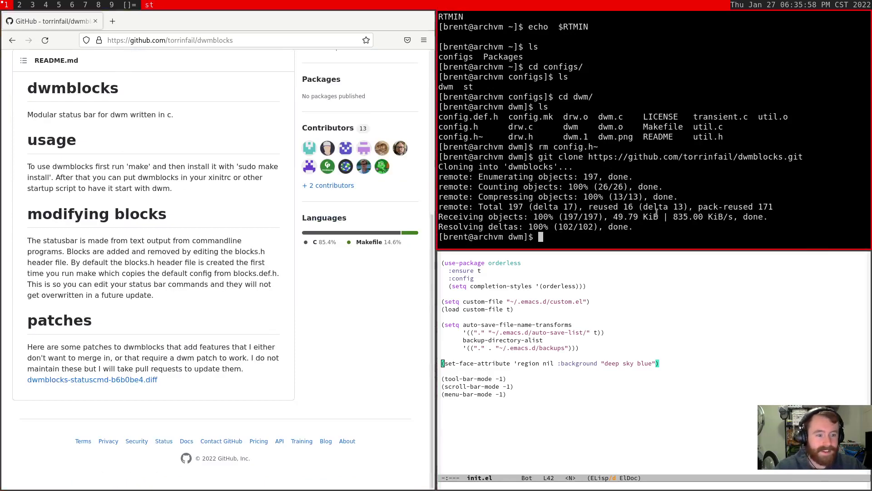
type("ls")
key("Return")
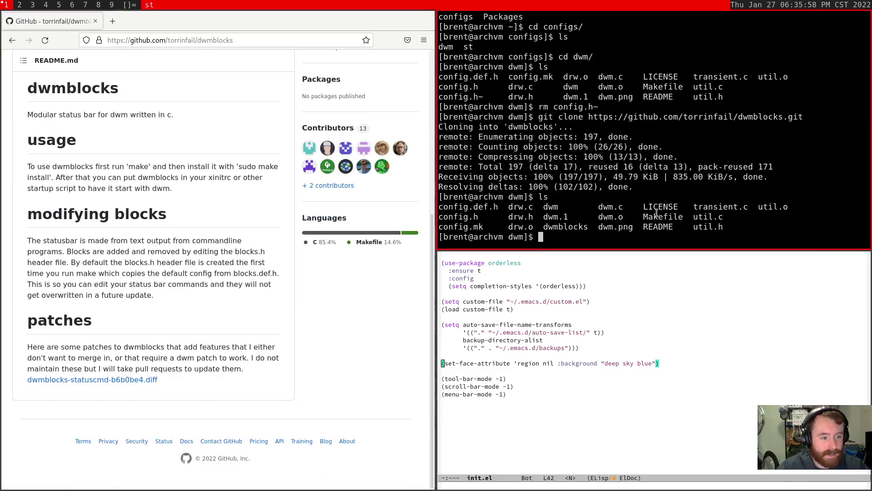
- Rename the cloned dwmblocks folder to blocks
type("cd dw")
key("BackSpace")
key("BackSpace")
key("BackSpace")
key("BackSpace")
key("BackSpace")
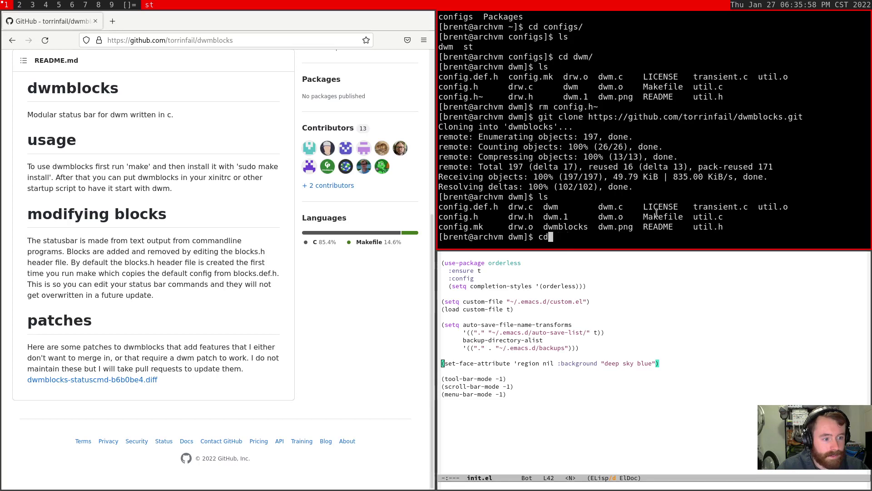
type("mv dwm")
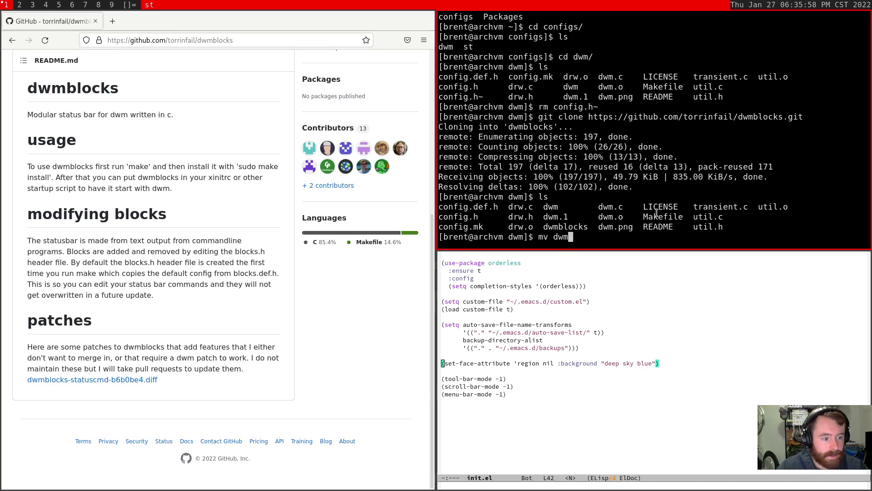
type("b")
key("Tab")
type("blocks")
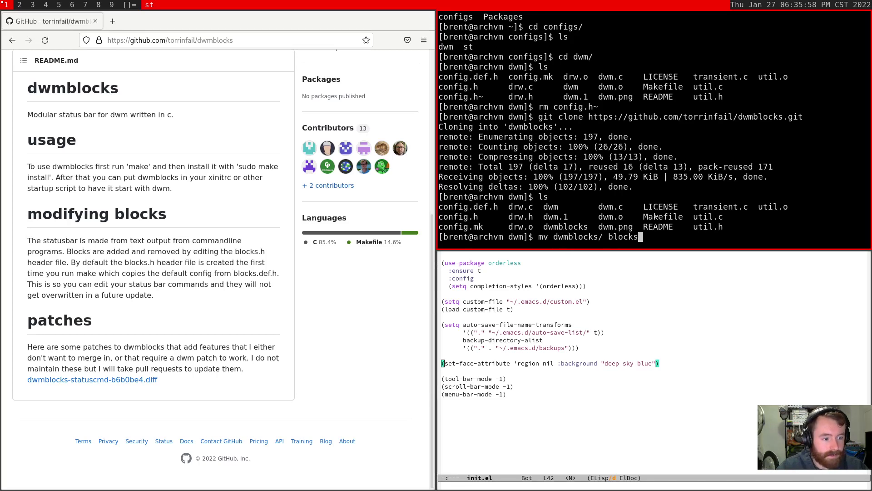
key("Return")
- Go to configs/dwm/blocks from the home directory and list its files
type("cd")
key("Return")
type("c")
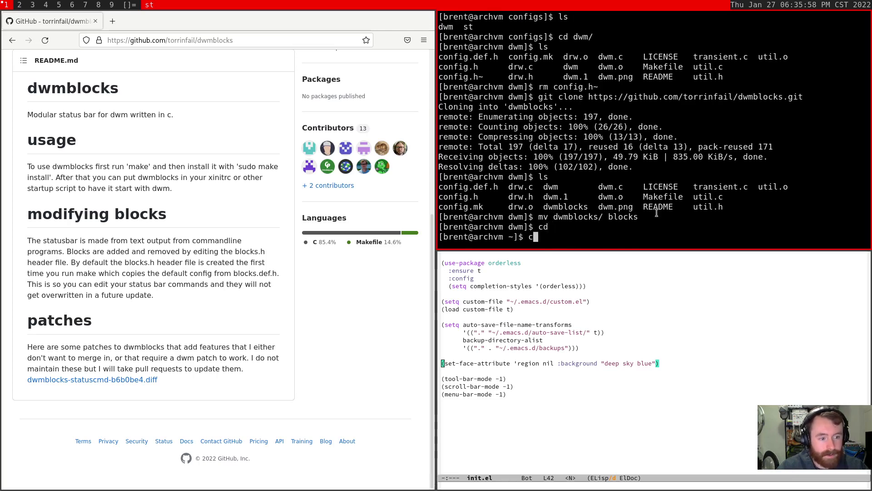
type("d configs/dwm/blocks/")
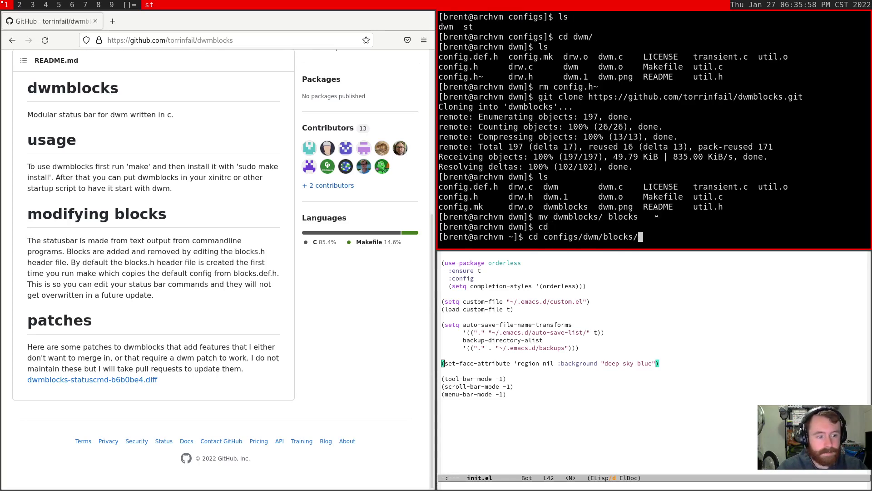
key("Return")
type("ls")
key("Return")
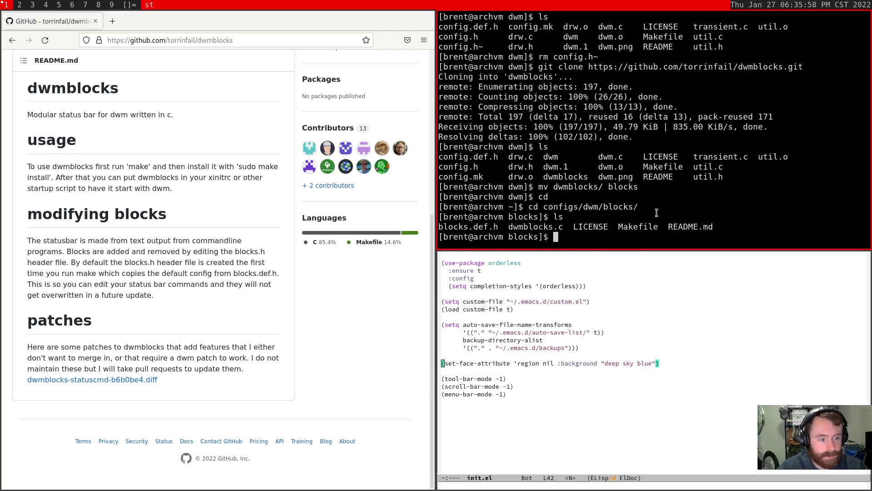
- Open blocks.def.h in vi
type("vi bloc")
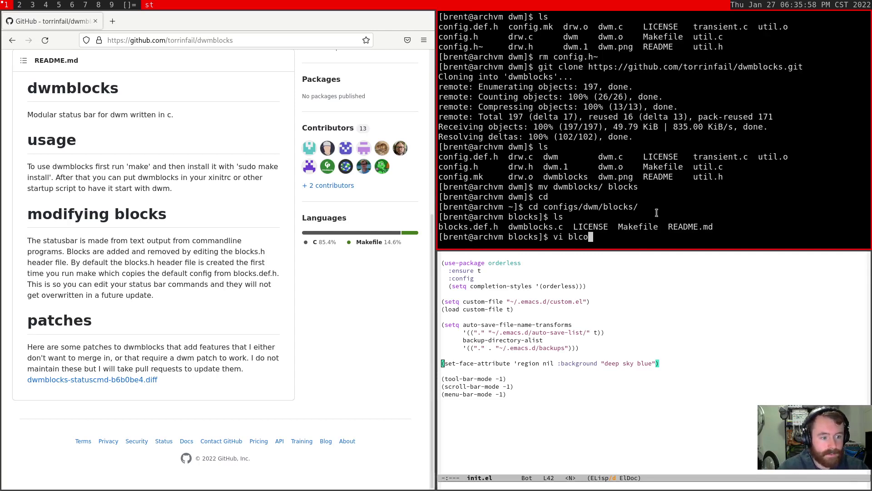
key("BackSpace")
key("BackSpace")
key("Tab")
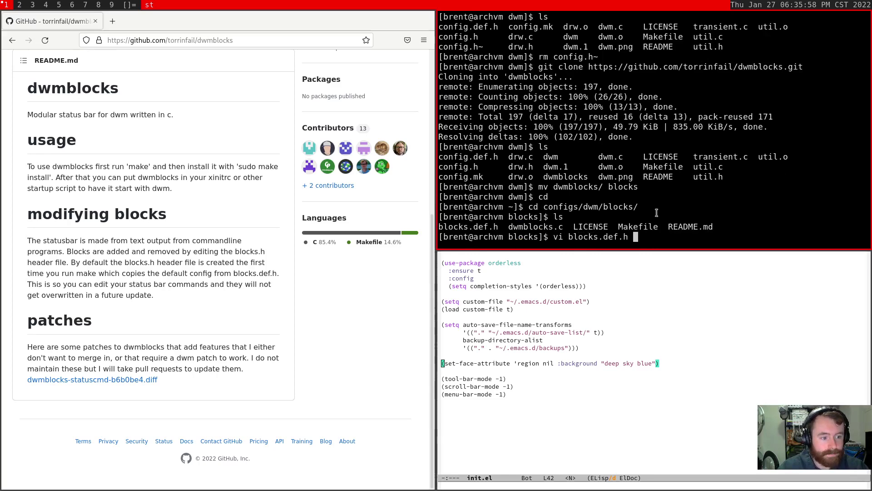
key("Return")
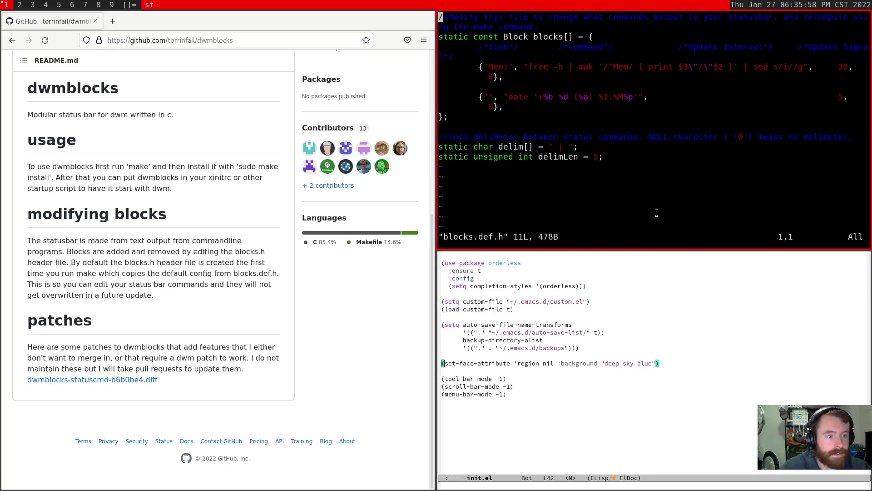
- Shrink the master area, then highlight the header comment and the Icon, Command, Update Interval and Update Signal headings
key("super+h")
key("super+h")
key("super+h")
key("super+h")
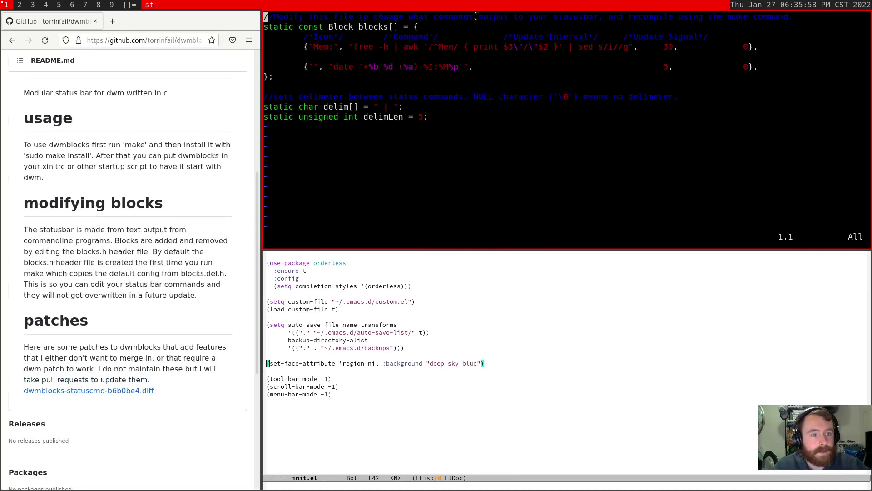
left_click_drag(485, 17, 620, 17)
left_click(580, 16)
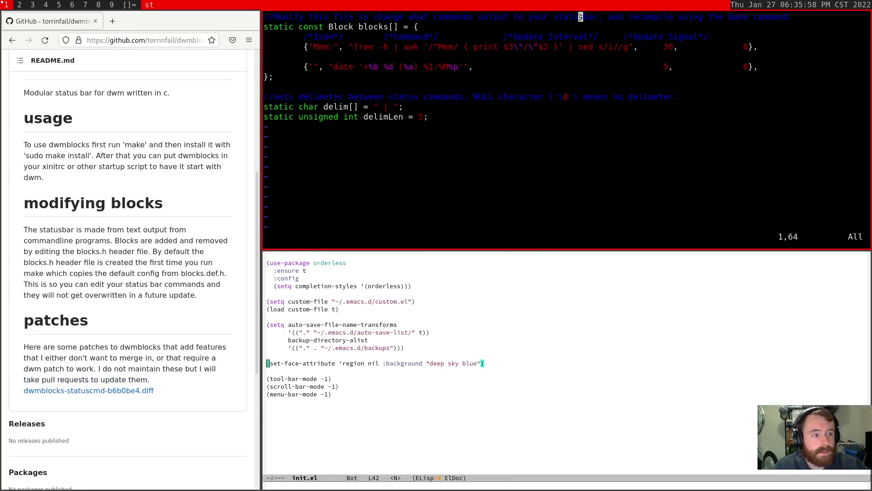
double_click(700, 16)
left_click(700, 16)
left_click(699, 16)
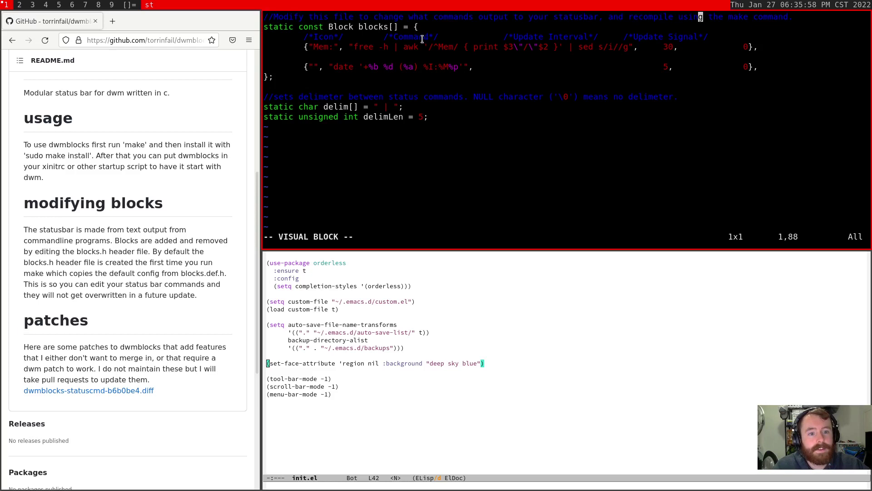
left_click(315, 36)
key("v")
key("i")
key("shift+w")
left_click_drag(386, 37, 417, 36)
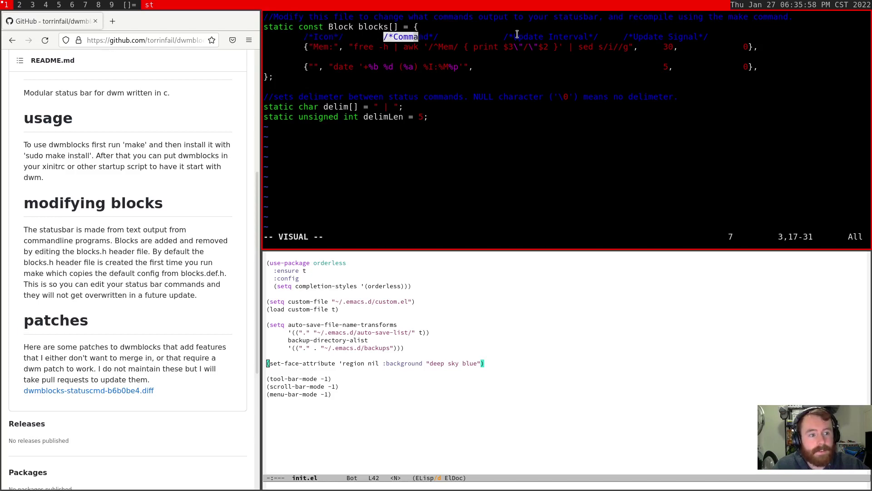
left_click_drag(517, 34, 555, 37)
left_click_drag(631, 37, 666, 36)
left_click(666, 36)
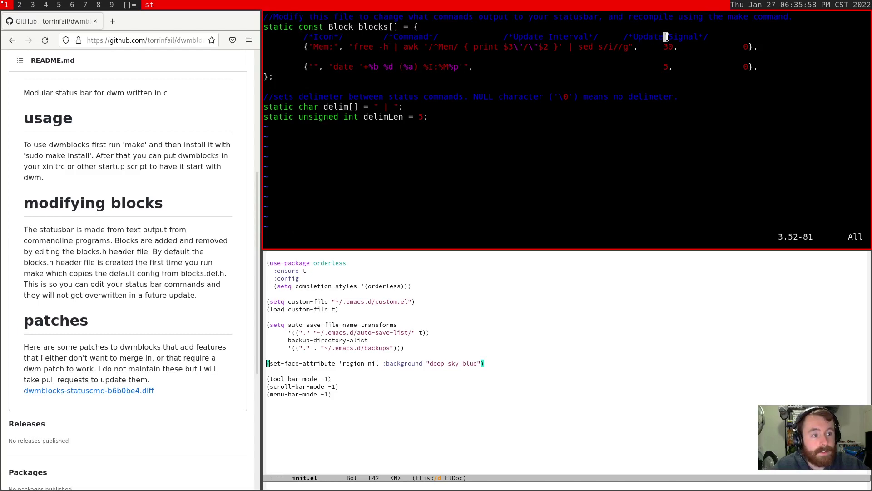
- Walk through the Mem block: its free/awk command, $3 field and 30-second interval
double_click(319, 47)
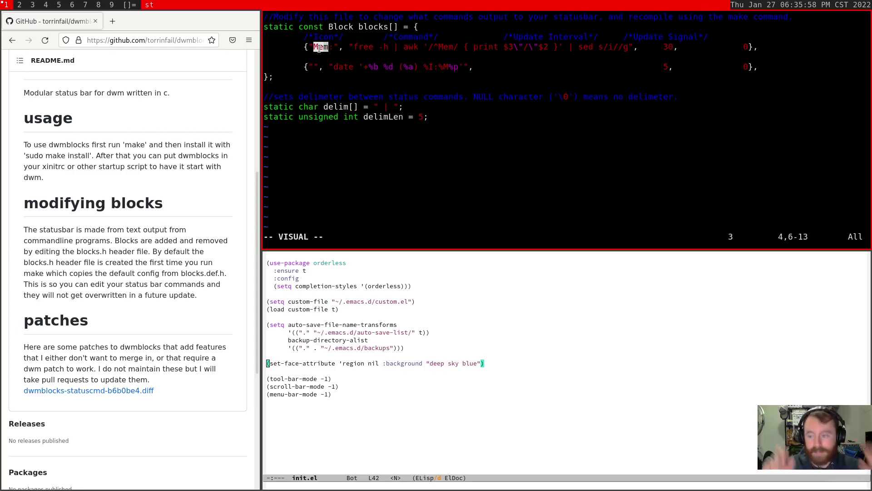
left_click(355, 47)
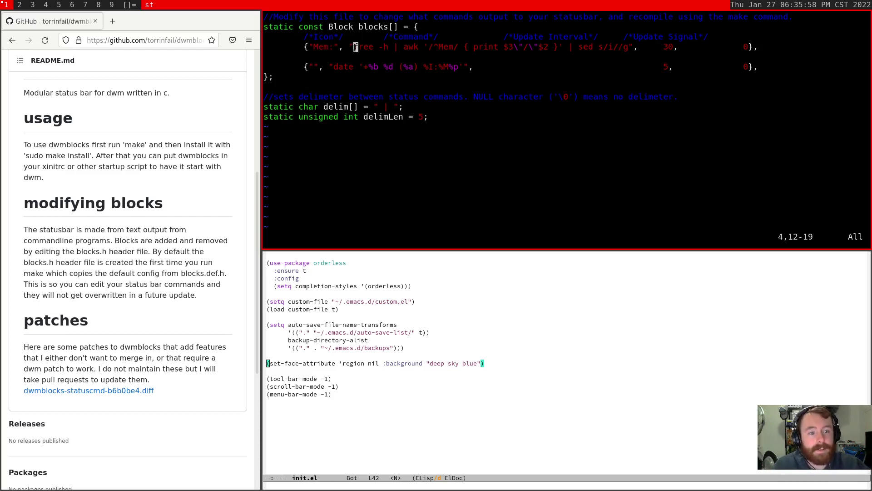
right_click(545, 47)
key("Escape")
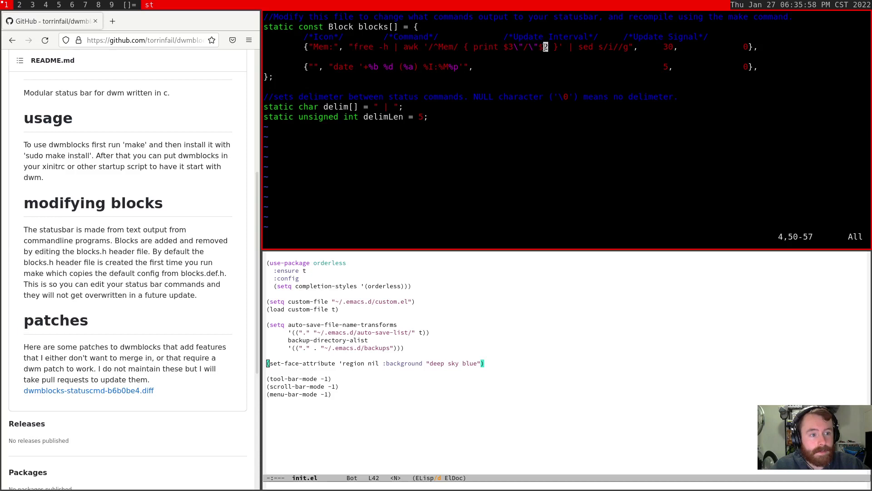
left_click(356, 47)
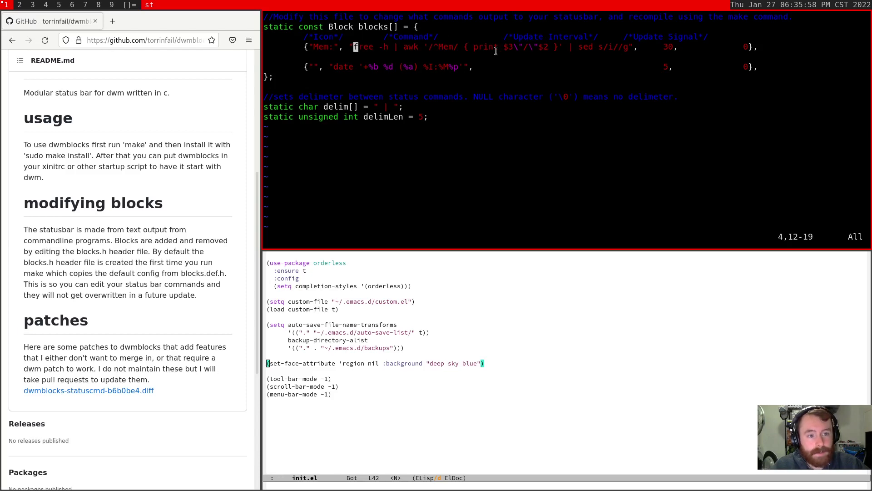
right_click(544, 48)
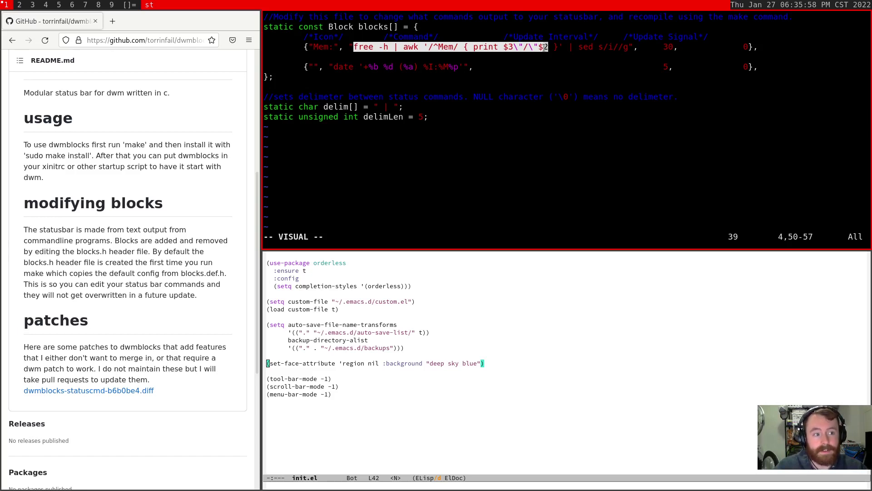
key("Escape")
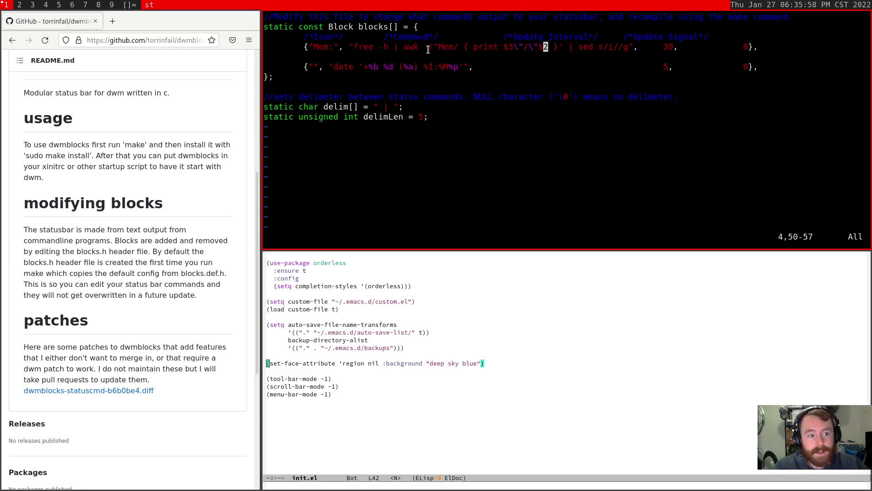
left_click(356, 47)
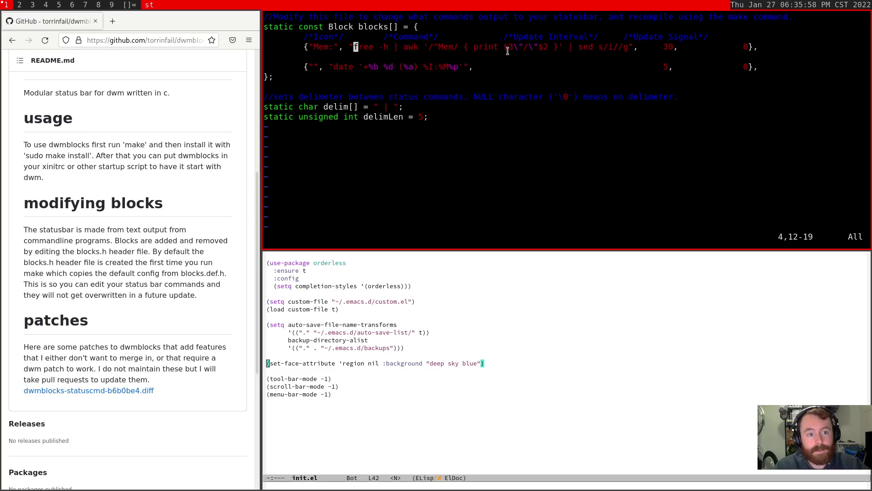
right_click(548, 47)
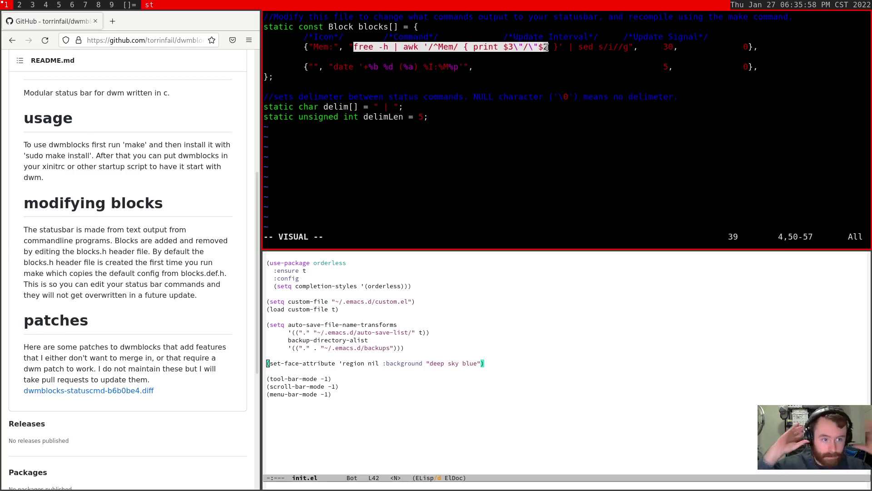
left_click(515, 46)
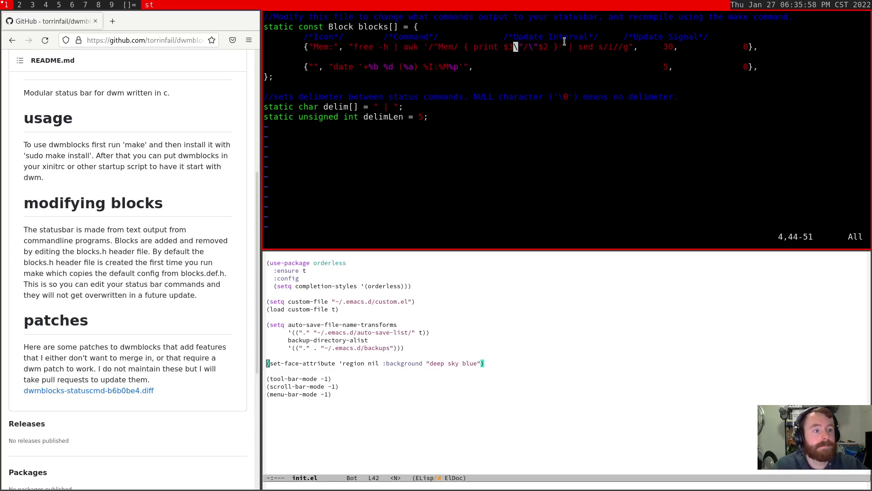
left_click(525, 38)
double_click(668, 47)
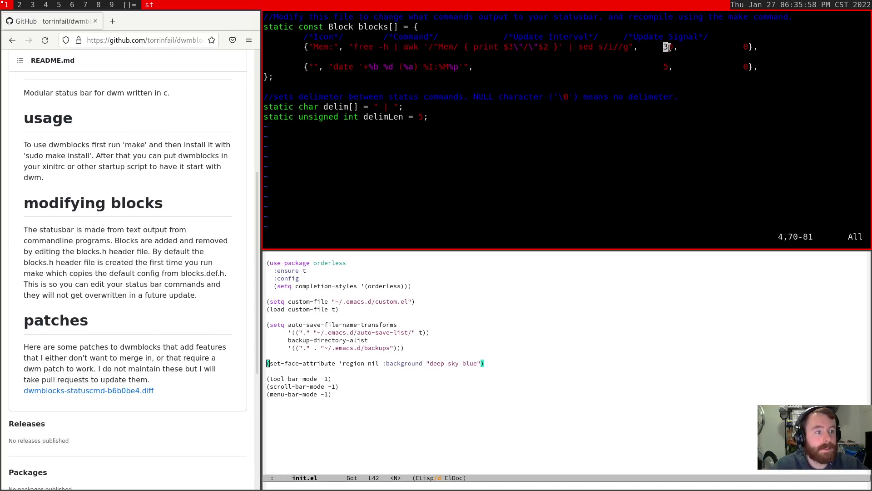
double_click(422, 47)
key("Escape")
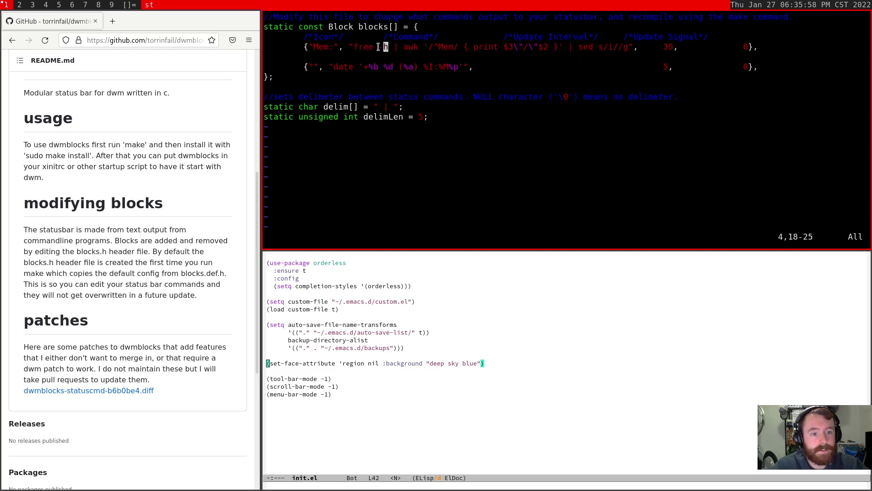
key("b")
key("b")
left_click(469, 47)
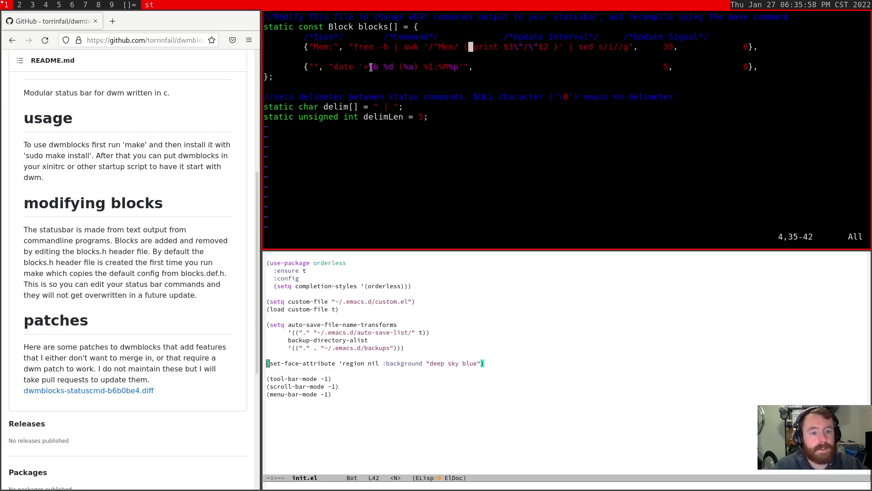
- Review the date format string and delimiter settings, then quit vim with :q
left_click(341, 67)
right_click(459, 68)
left_click(459, 67)
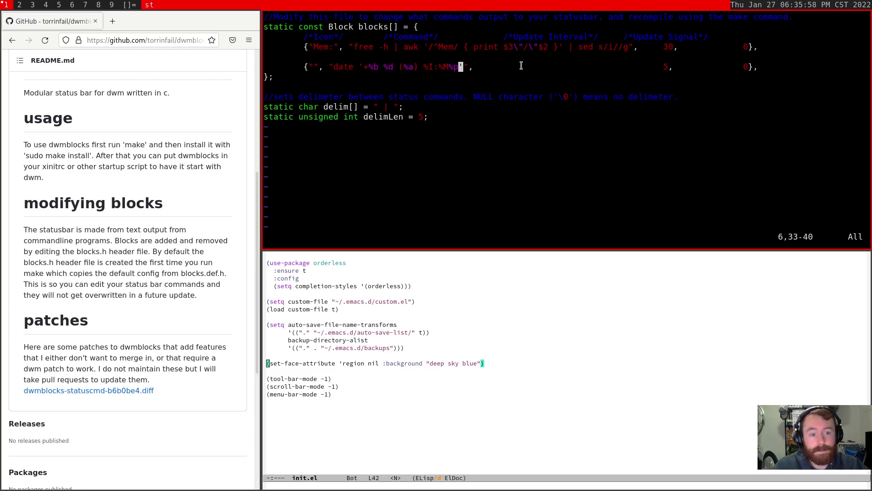
left_click(281, 97)
left_click(435, 97)
left_click(485, 117)
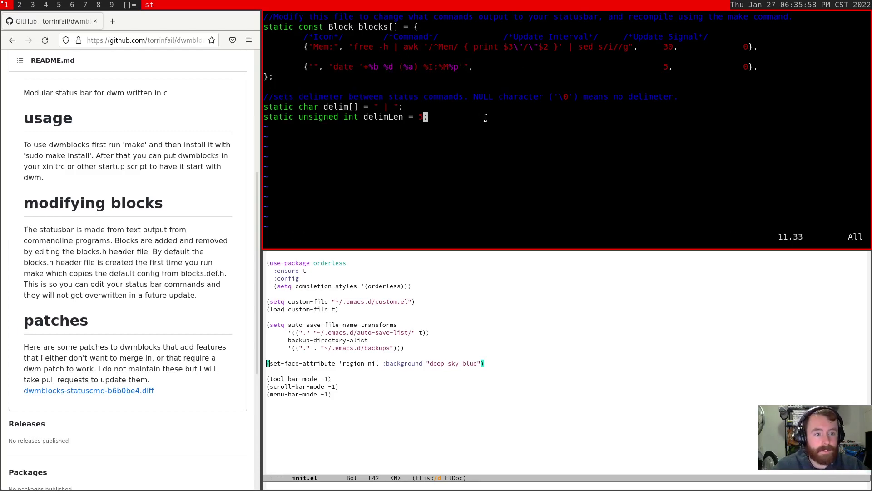
type(":q")
key("Return")
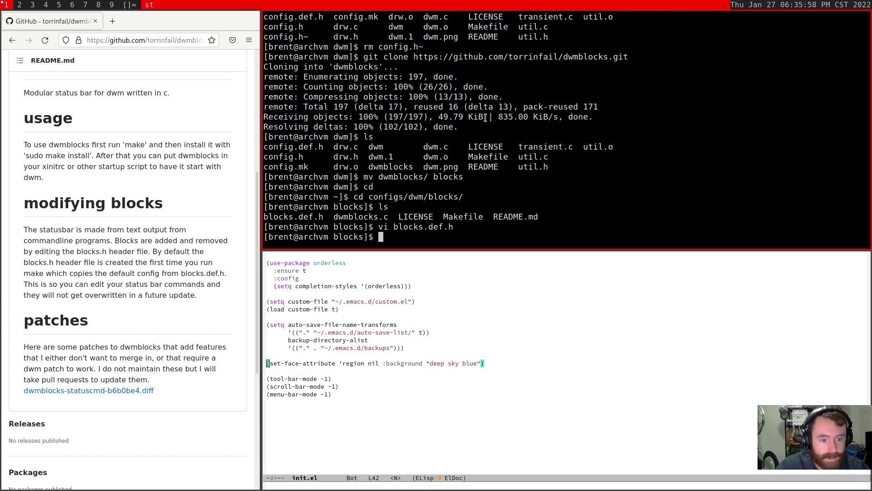
- Close the st terminal and focus the Emacs window showing init.el
key("ctrl+d")
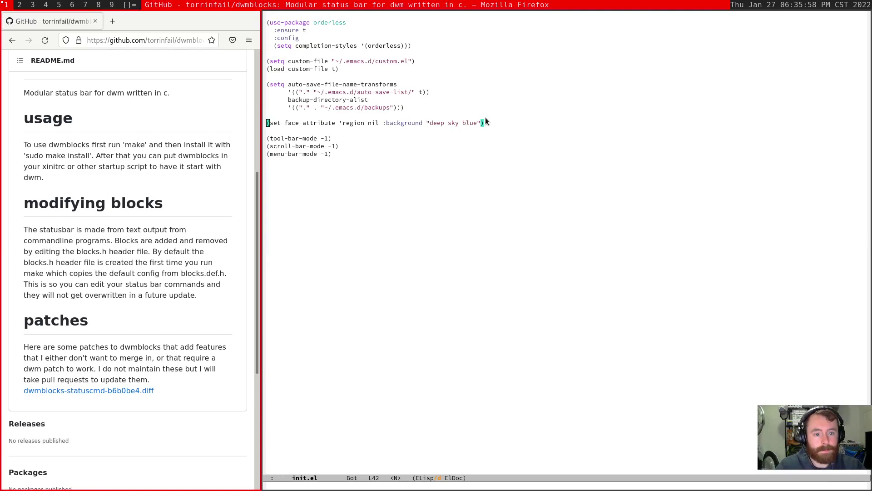
key("super+j")
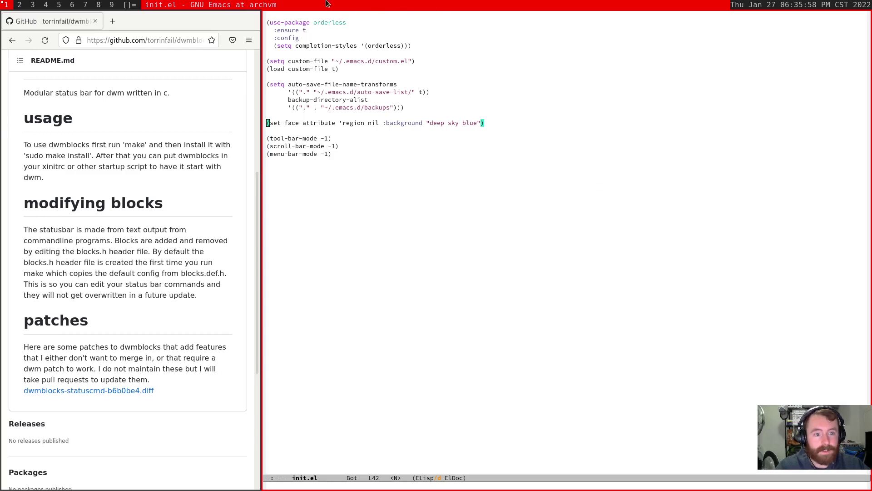
left_click(427, 11)
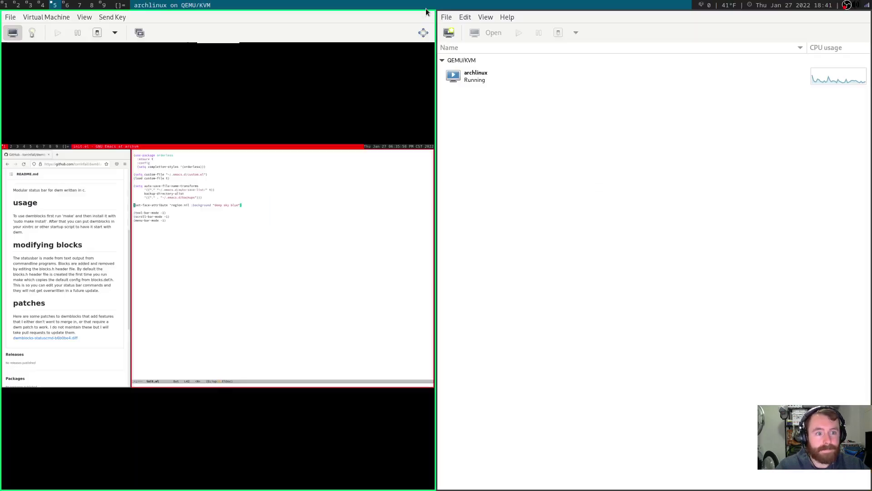
left_click(423, 33)
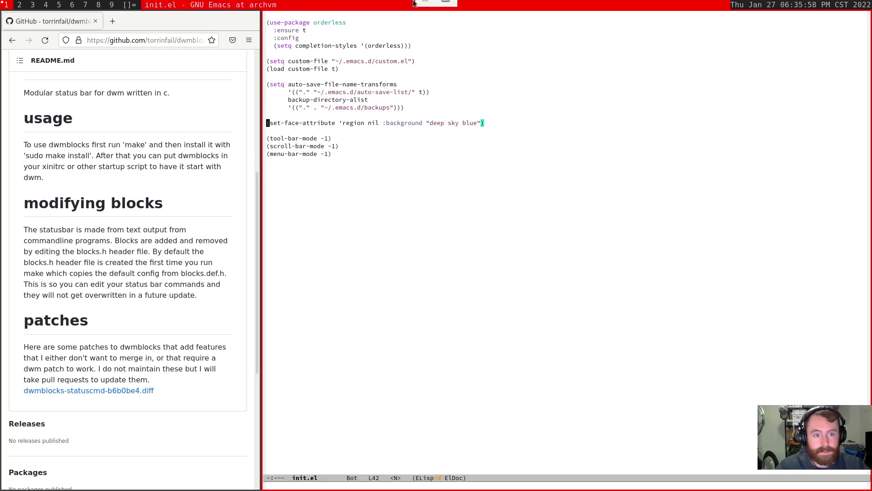
left_click(425, 9)
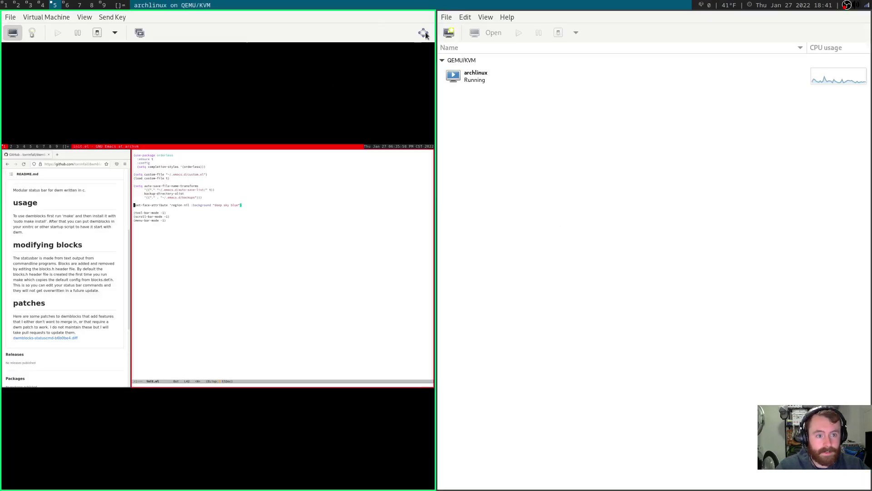
left_click(424, 33)
left_click(426, 9)
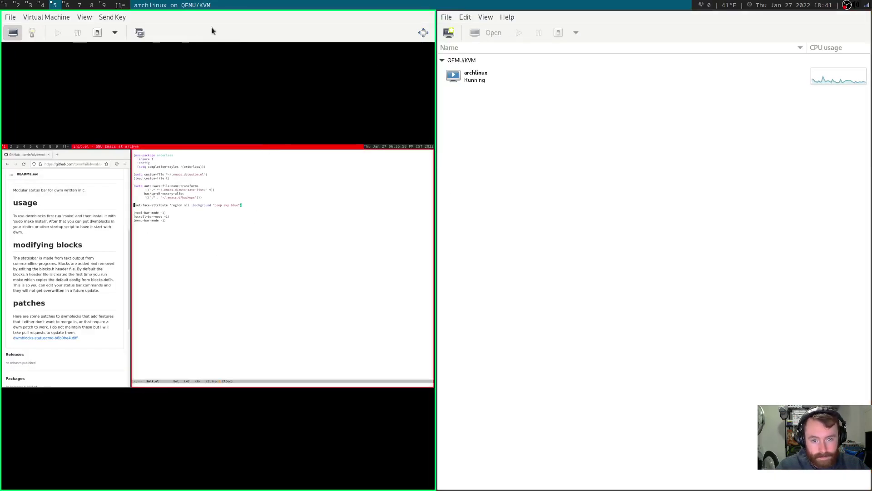
left_click(39, 17)
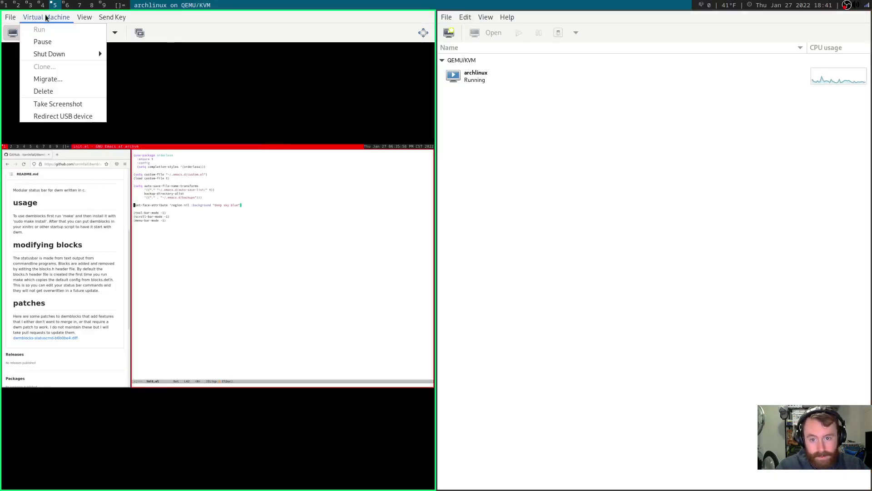
left_click(57, 18)
left_click(49, 16)
left_click(49, 16)
left_click(116, 18)
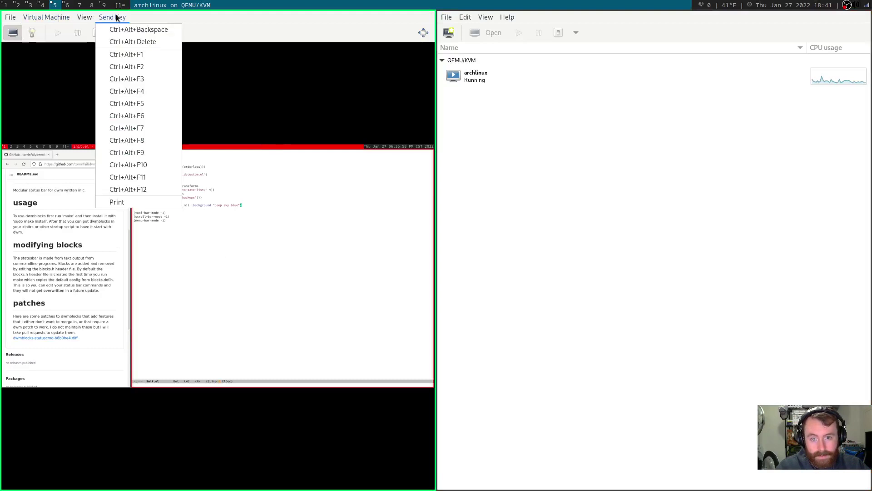
left_click(116, 18)
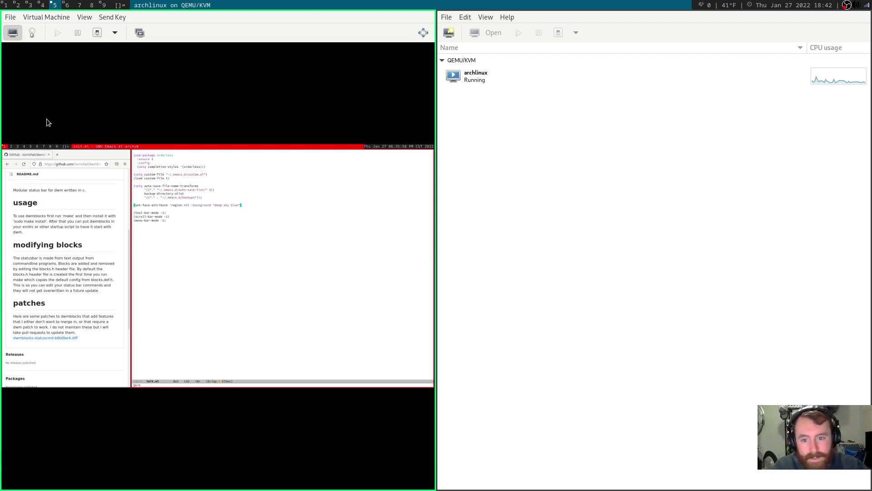
left_click(32, 34)
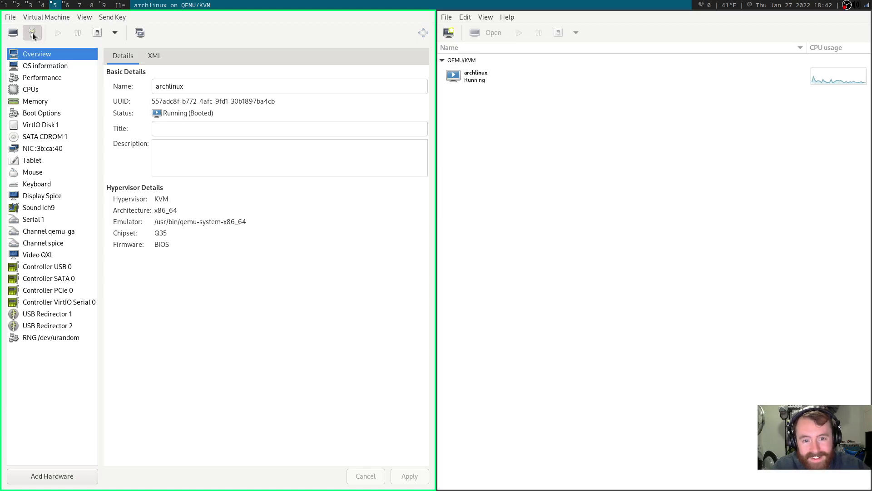
left_click(12, 33)
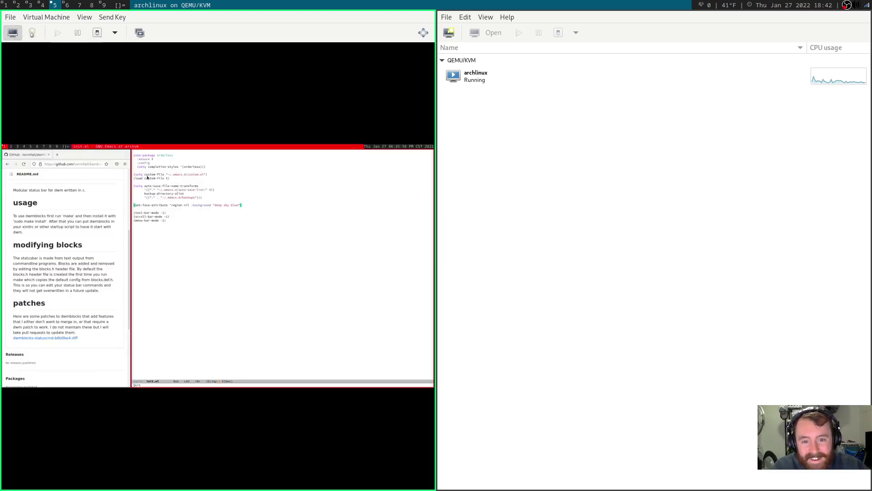
left_click(59, 19)
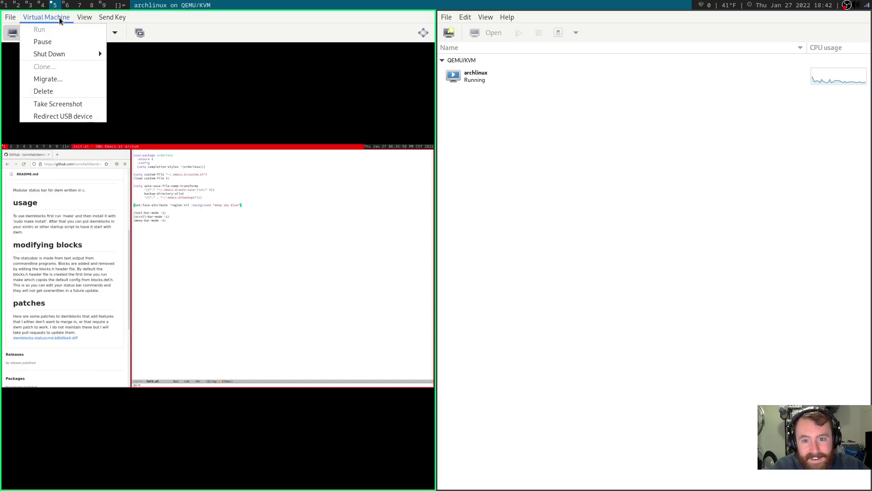
left_click(59, 19)
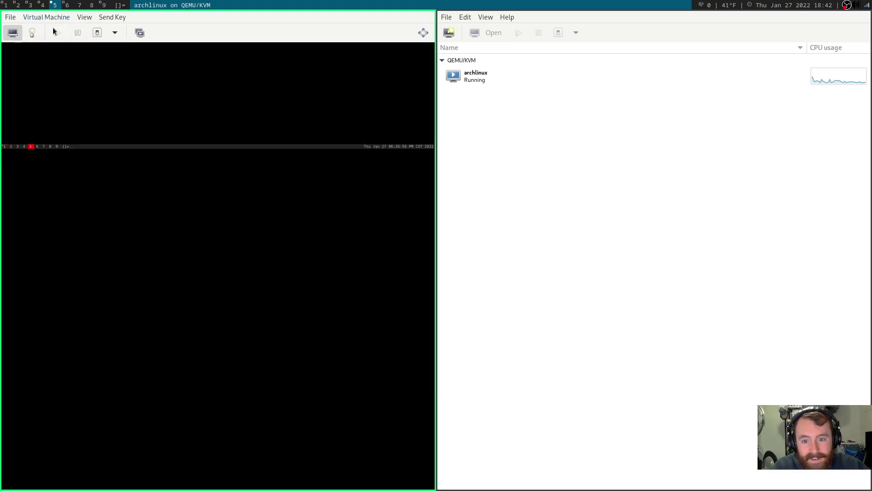
left_click(7, 145)
- Open ~/configs/dwm/blocks/blocks.def.h in Emacs
left_click(423, 32)
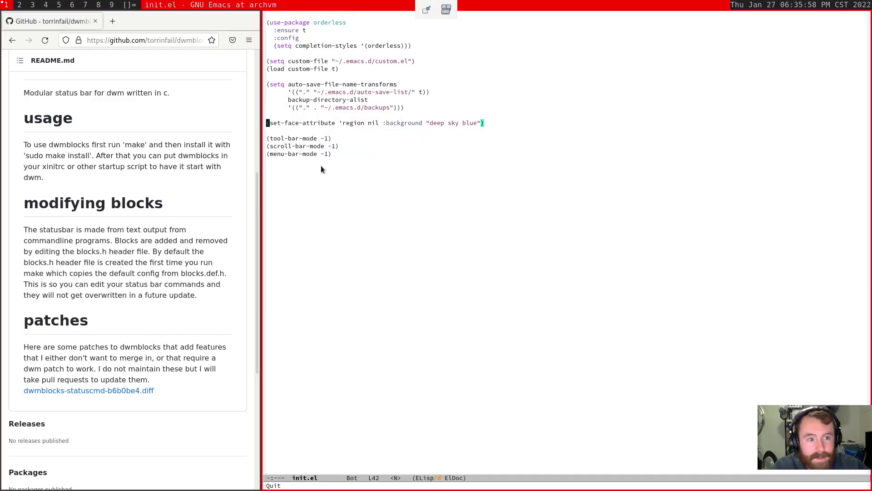
key("shift+g")
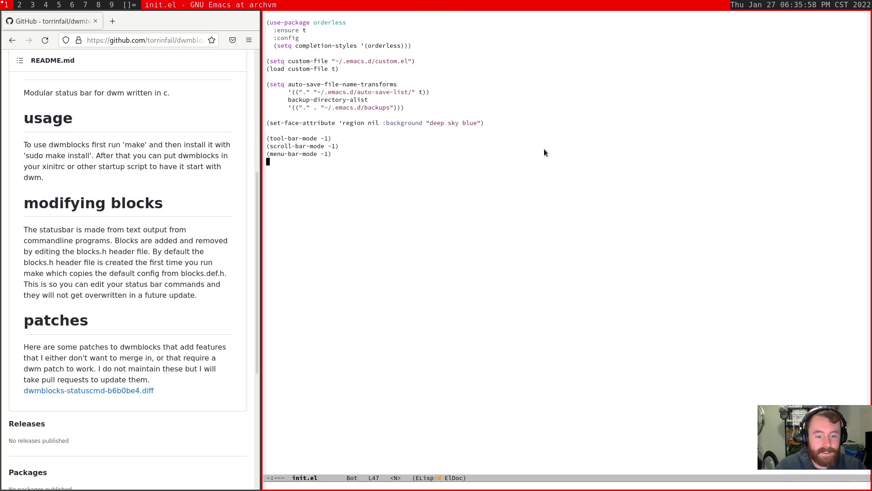
key("ctrl+x")
key("ctrl+f")
type(".")
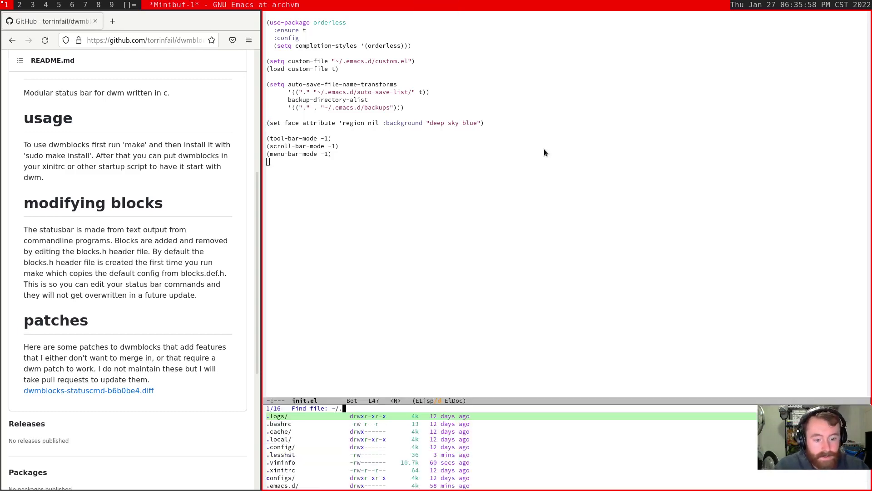
key("BackSpace")
type("configs/")
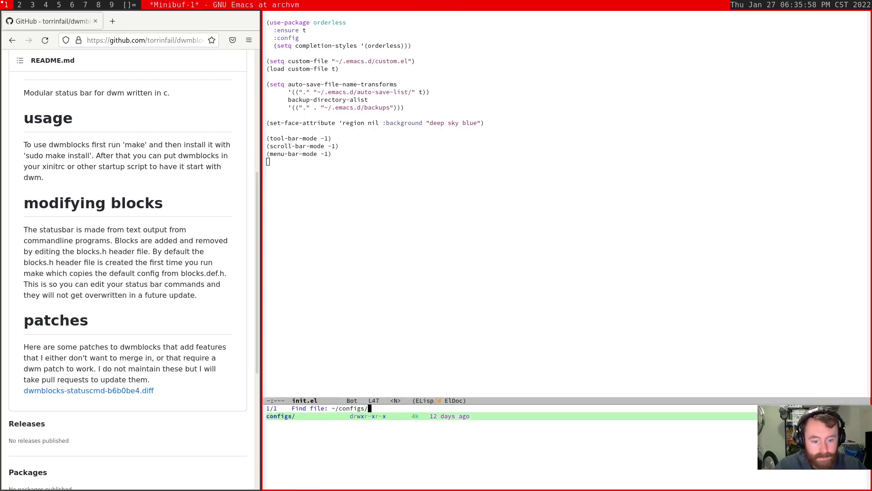
type("dwm/blocks/")
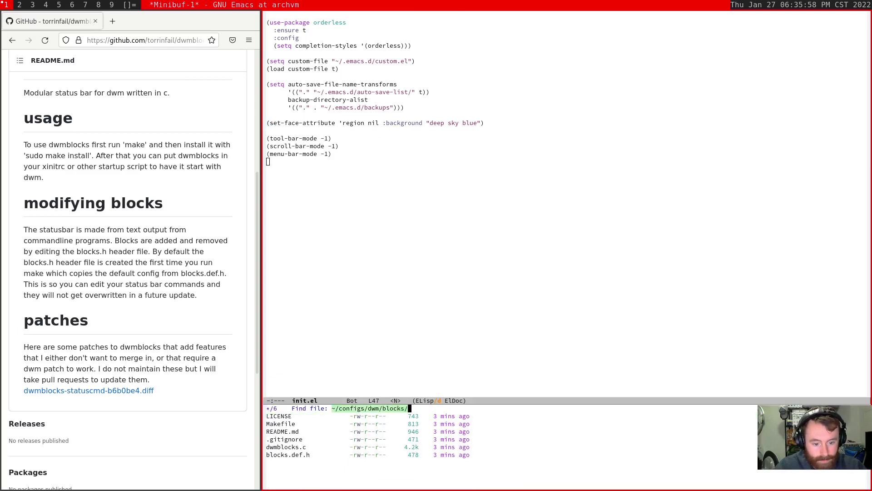
type("bl")
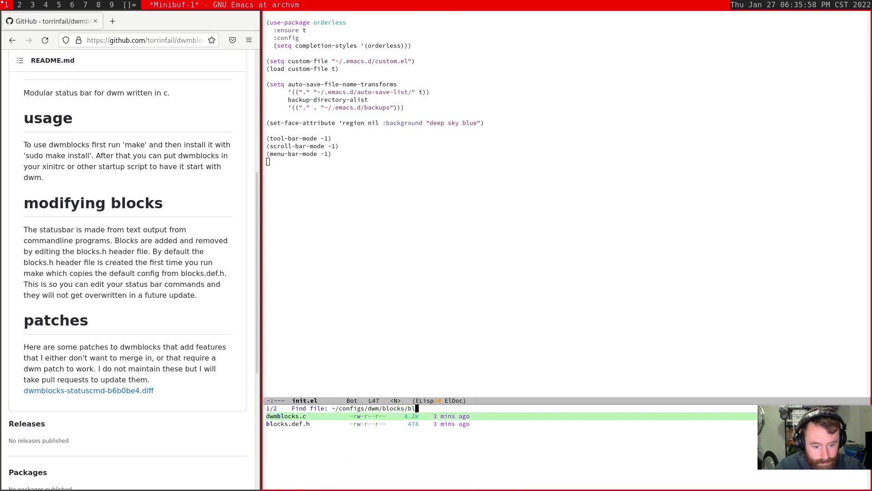
key("BackSpace")
key("BackSpace")
type("dwmblocks.")
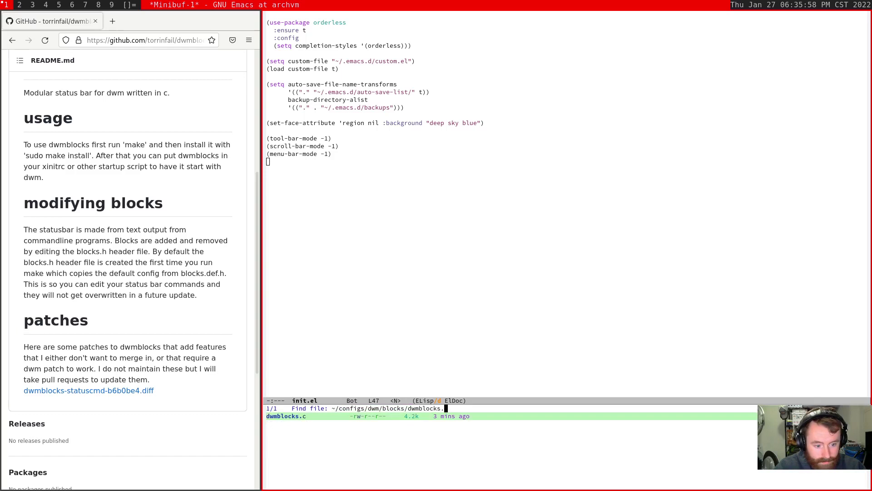
key("alt+BackSpace")
type("bl")
key("Down")
key("Return")
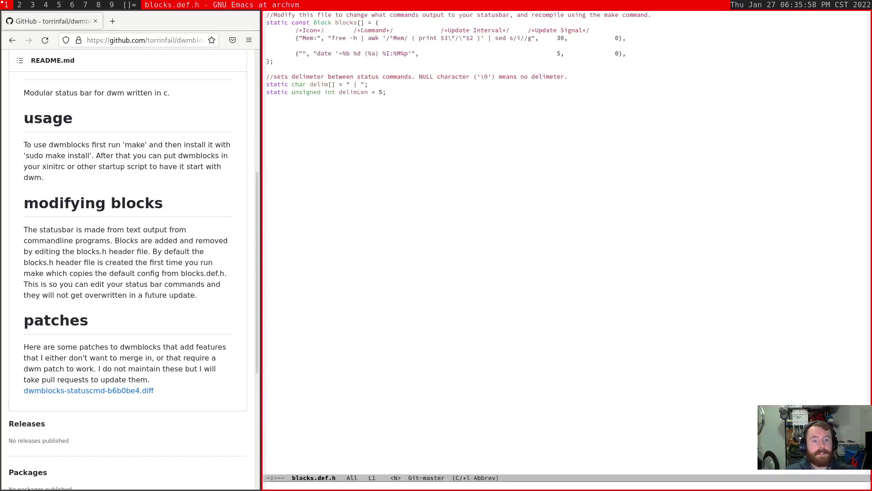
- Open the blocks folder's Makefile and search it for cp
key("ctrl+x")
key("ctrl+f")
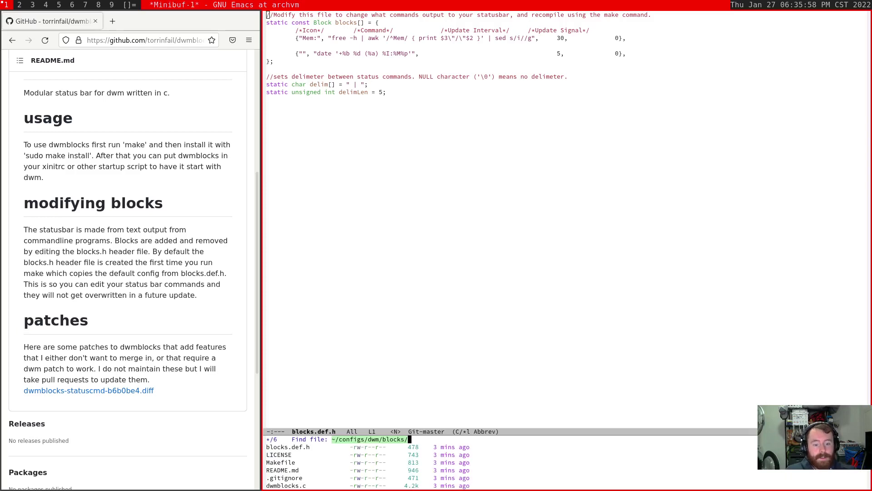
type("Mak")
key("Return")
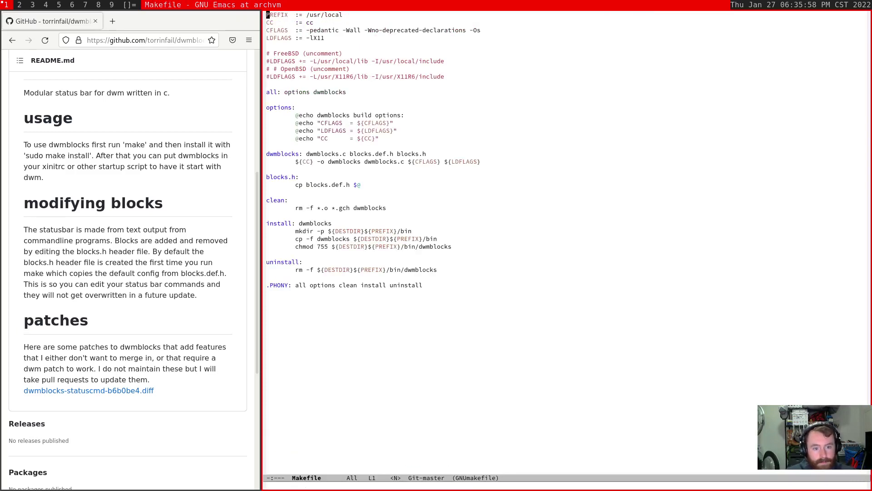
key("slash")
type("cp")
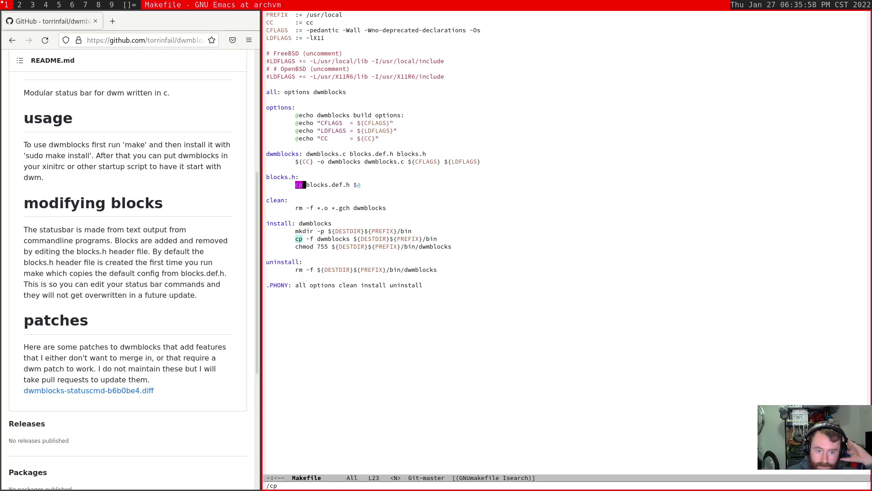
key("Return")
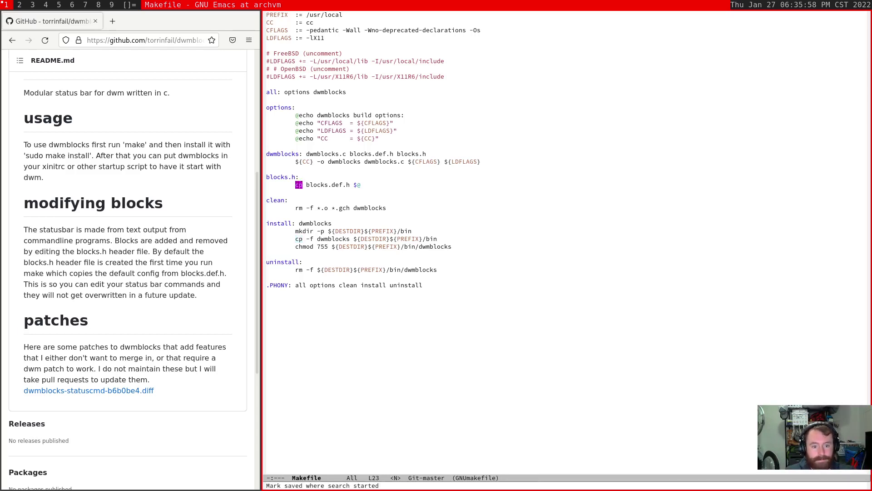
- Close Firefox, open a wider st terminal, and list configs/dwm/blocks
left_click(95, 21)
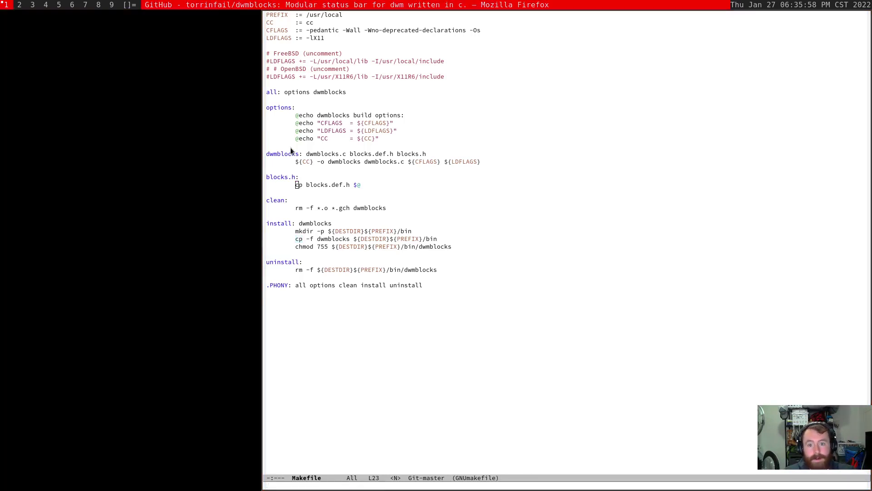
key("super+Return")
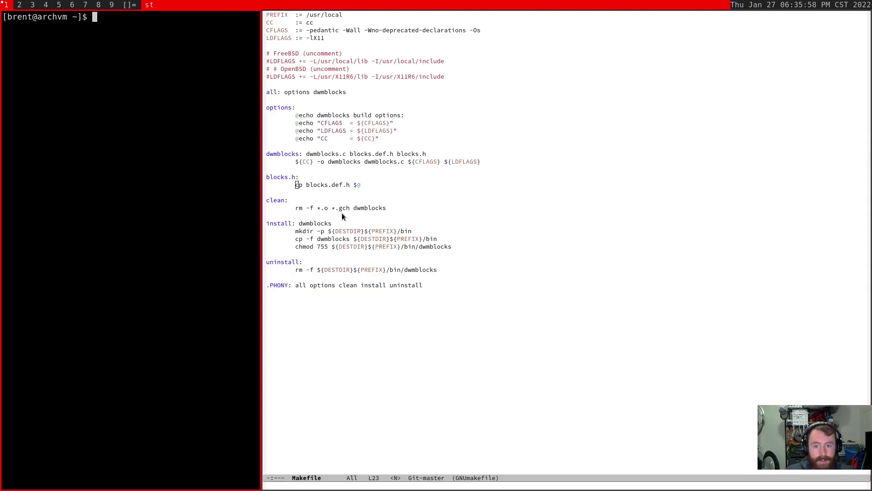
key("super+l")
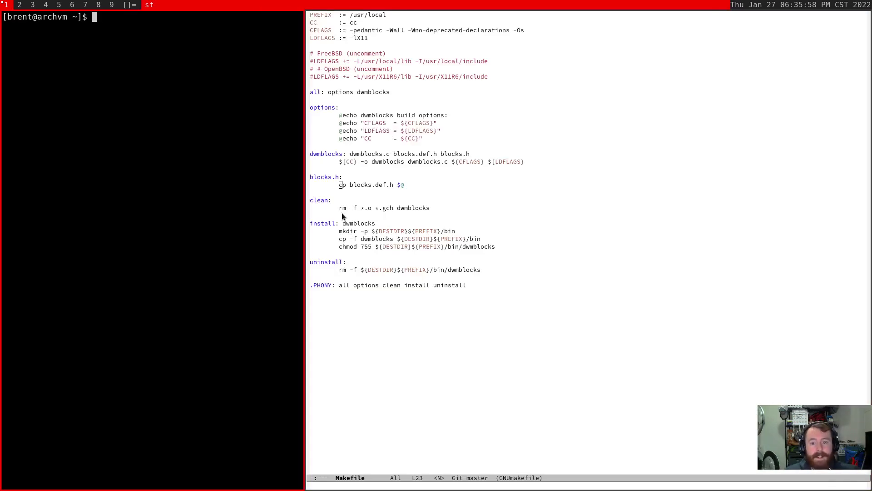
type("cd ")
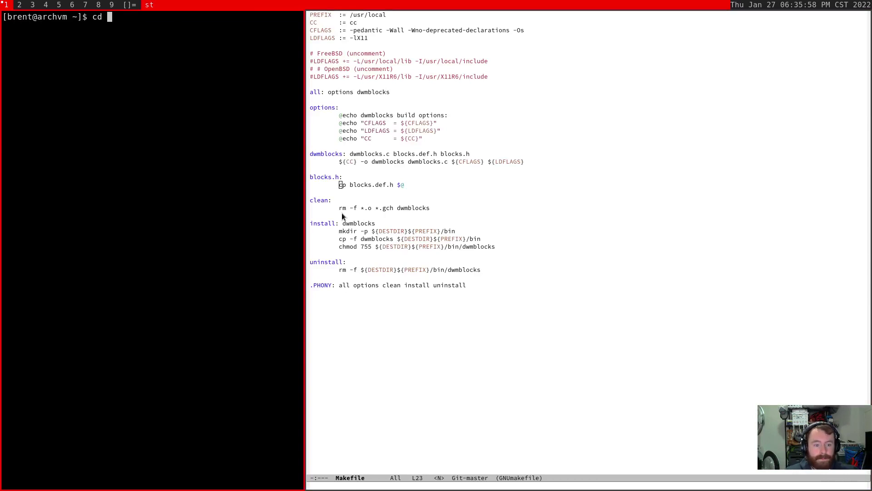
type("configs/dwm/b")
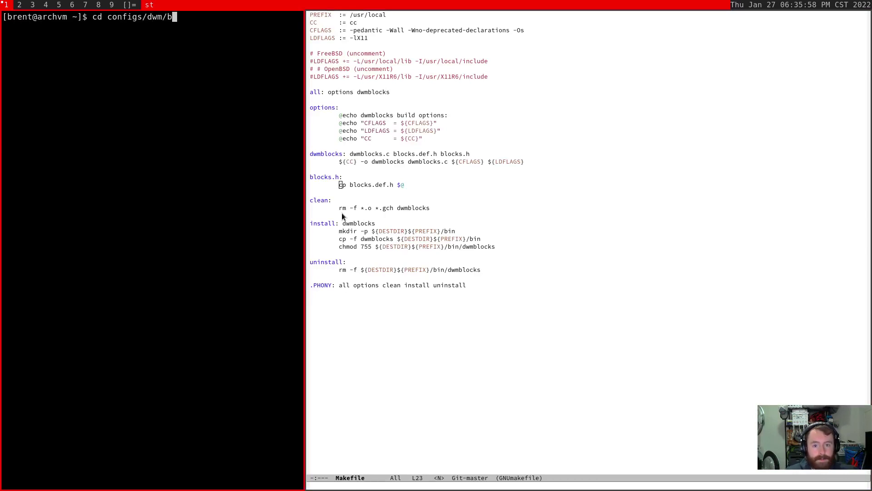
key("Tab")
key("Return")
type("ls")
key("Return")
- Show a Dired listing of the blocks folder in Emacs
key("super+j")
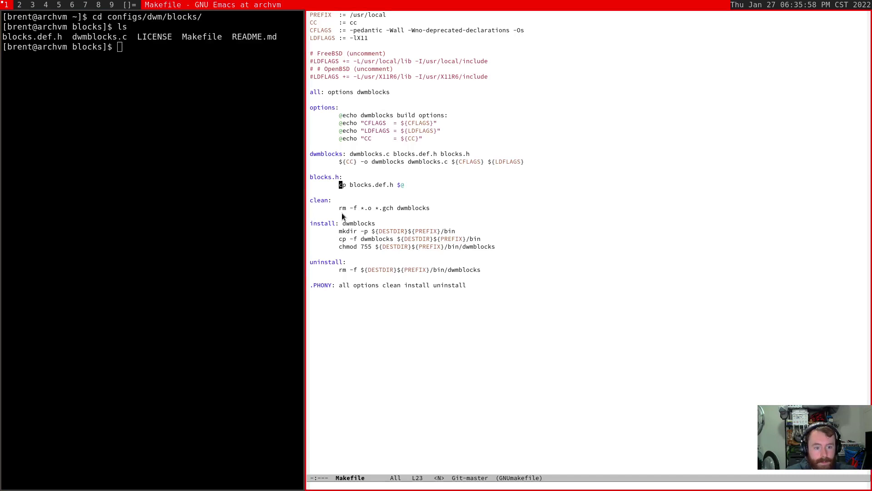
key("ctrl+x")
key("ctrl+j")
- Copy blocks.def.h to blocks.h in Dired
key("k")
key("k")
key("k")
key("k")
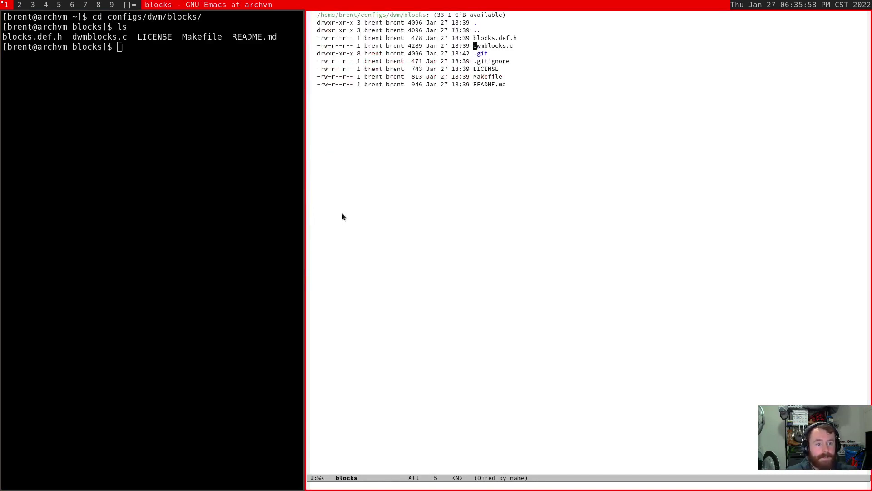
key("k")
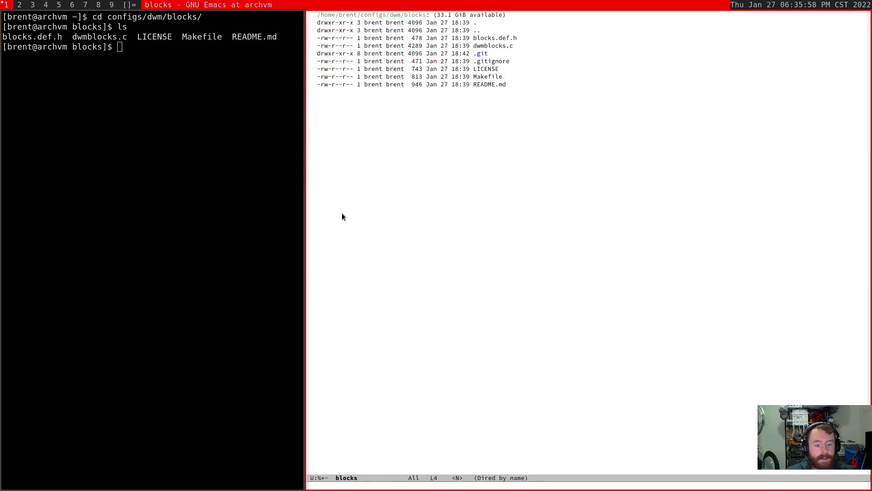
key("shift+c")
type("blocks/bloc")
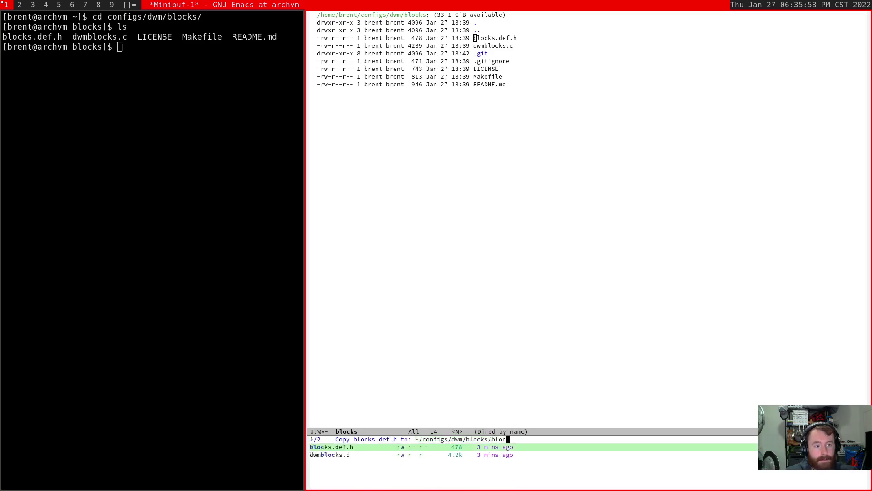
type("ks.h")
key("Return")
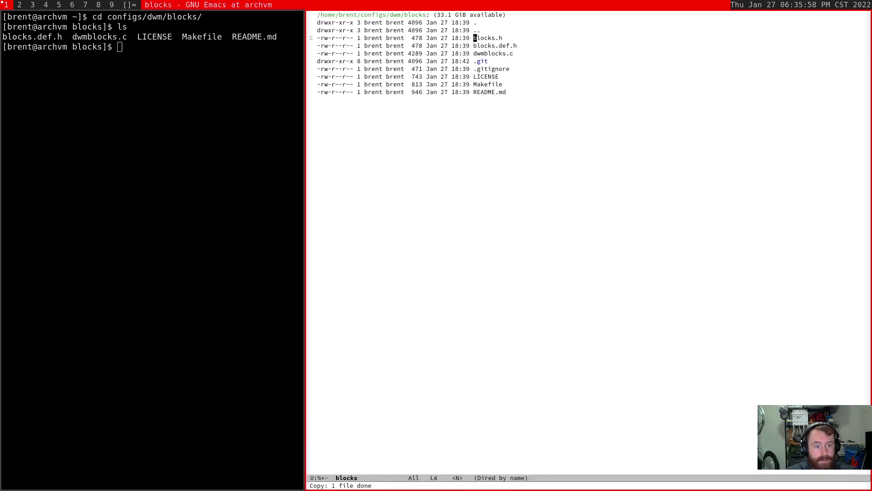
- Open blocks.h, move to the Mem and date lines, then focus the terminal
key("Return")
key("j")
key("j")
key("j")
key("k")
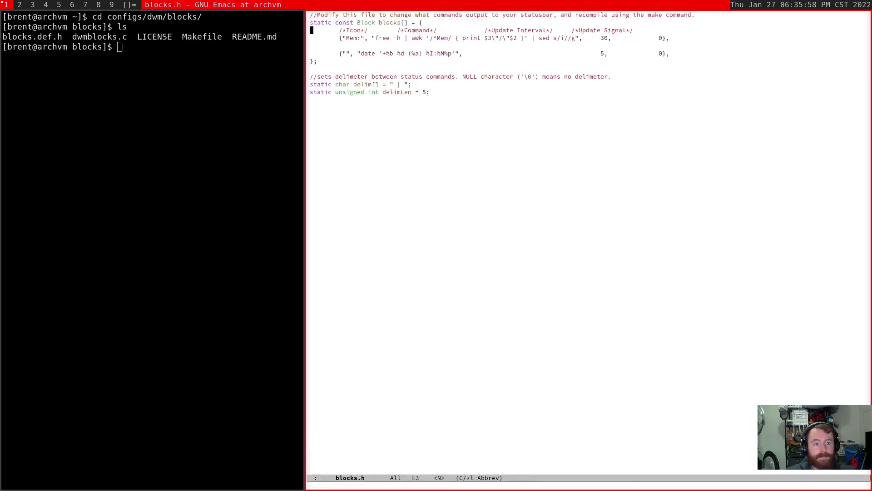
key("j")
key("super+k")
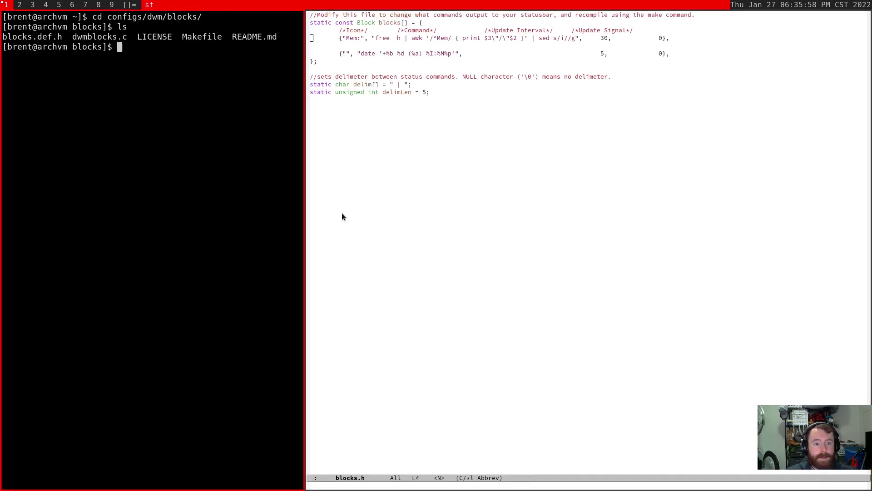
key("super+j")
key("j")
key("j")
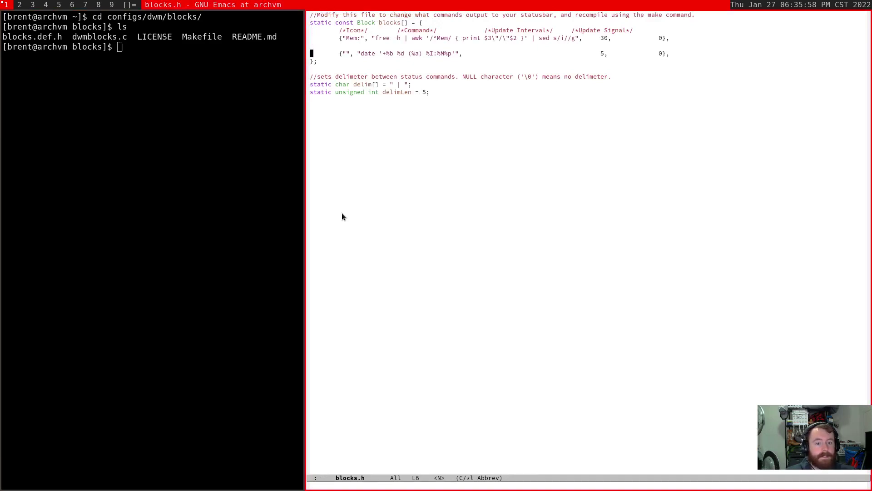
key("super+k")
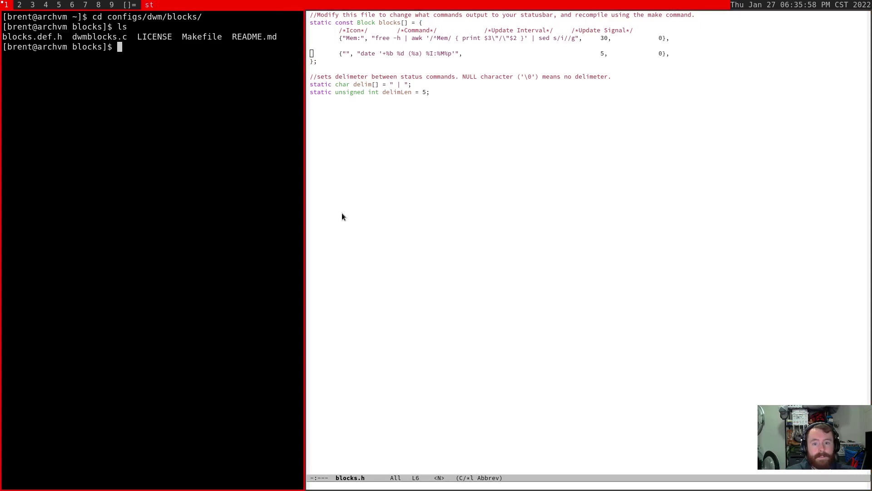
- Build and install dwmblocks with sudo make install, entering the administrator password
type("sudo make install")
key("Return")
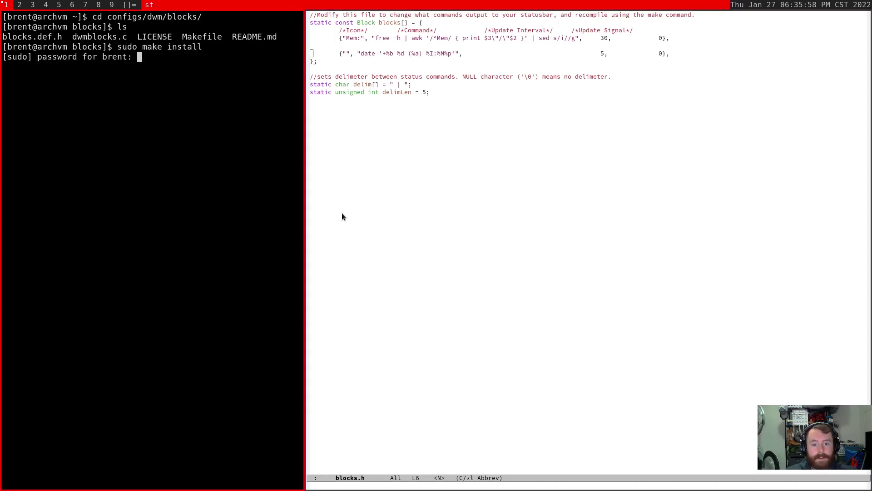
key("Return")
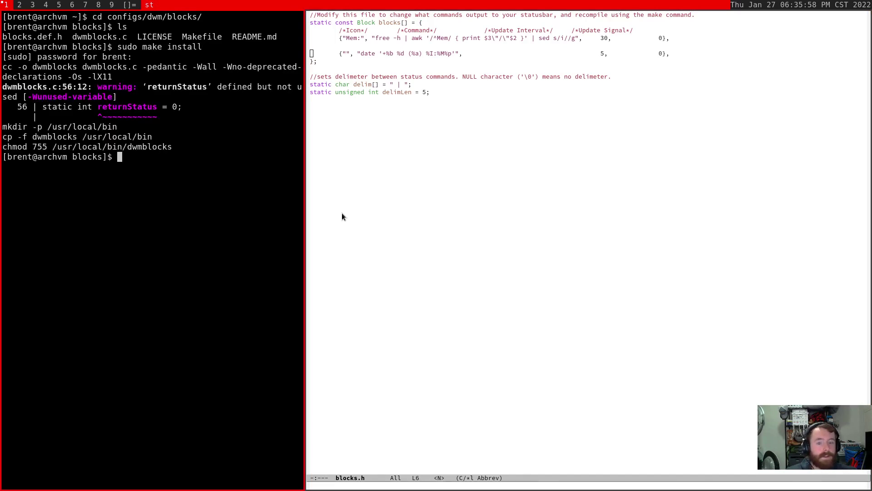
- Launch dwmblocks with '& disown -h' and widen the terminal pane
type("dwmbl")
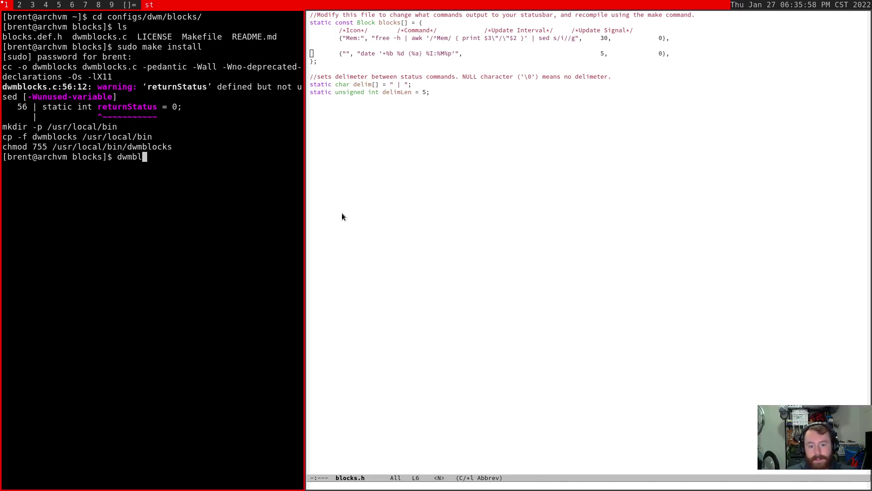
key("Tab")
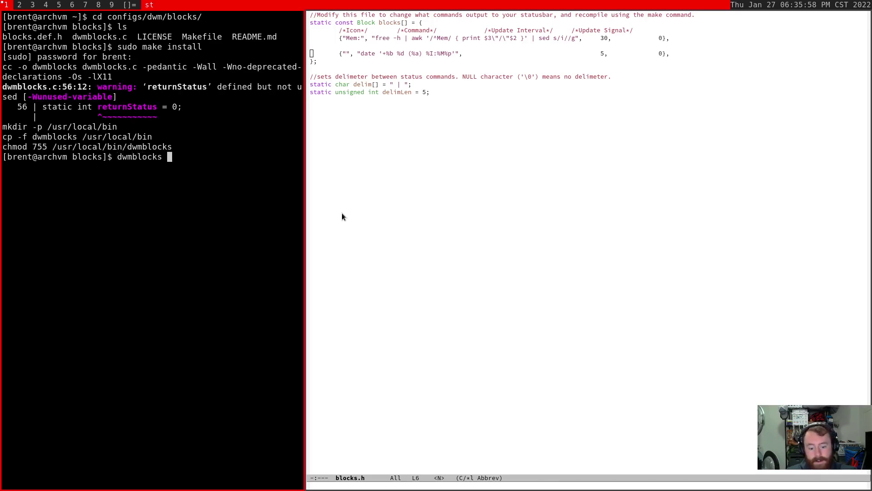
type("&")
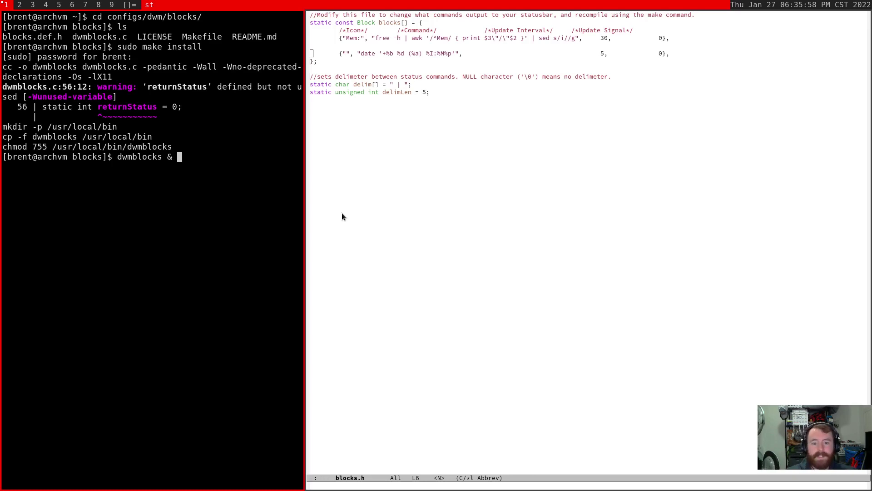
type(" disown -h")
key("Return")
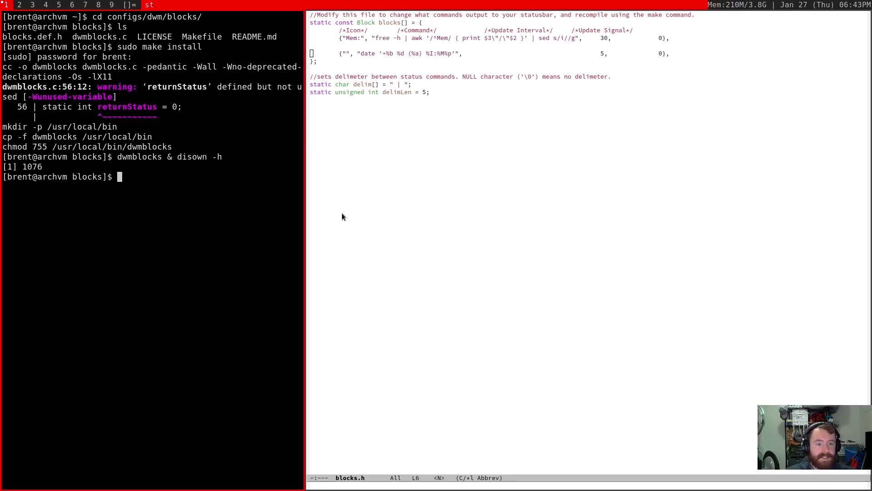
key("super+l")
key("super+h")
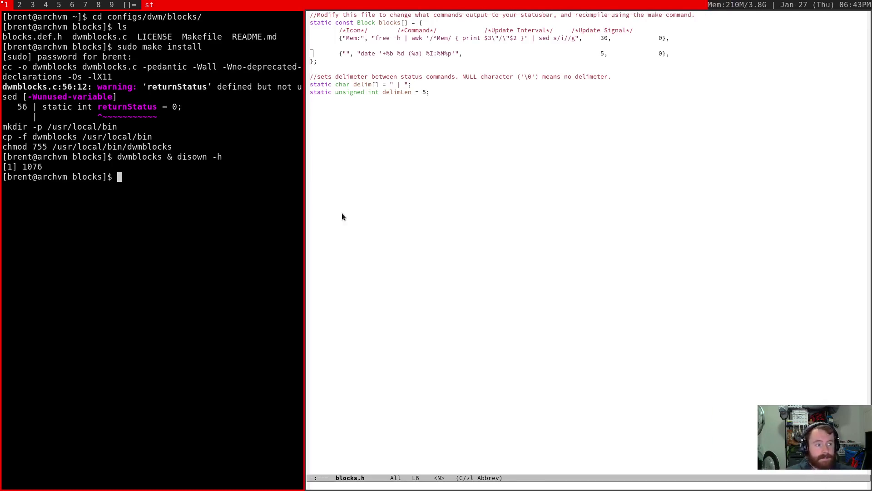
key("super+l")
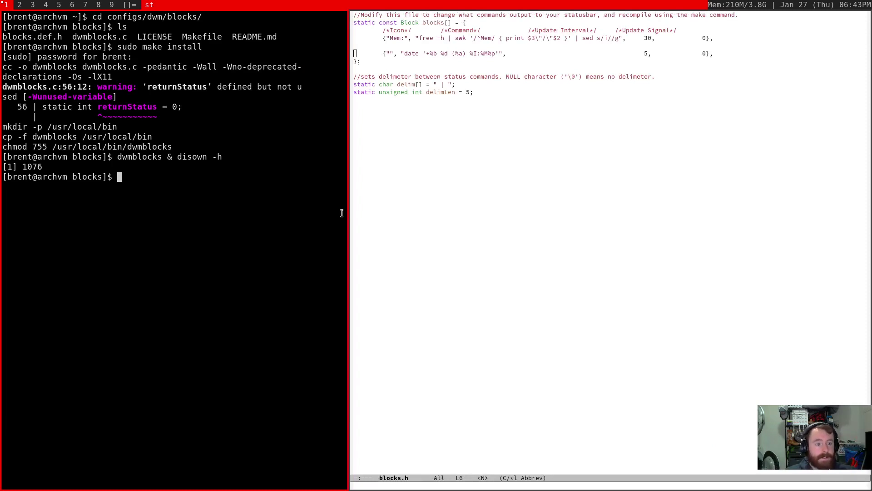
- Open the date manual page beside blocks.h and browse its format codes
type("man date")
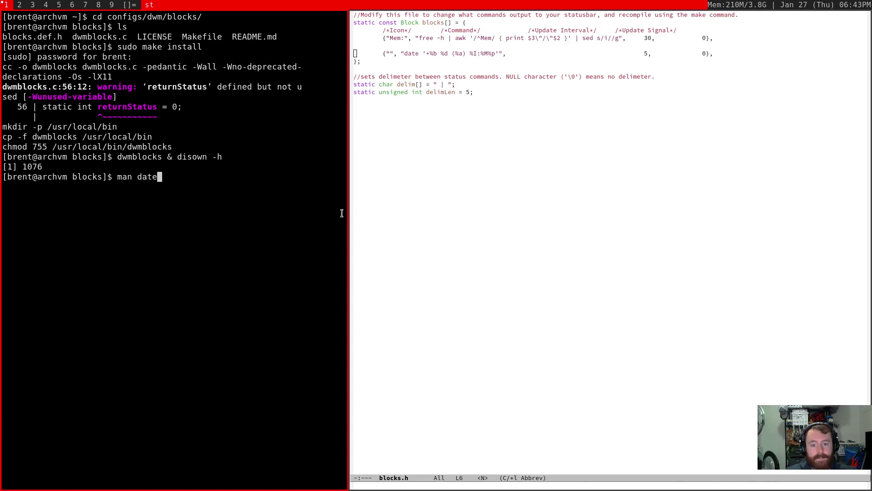
key("Return")
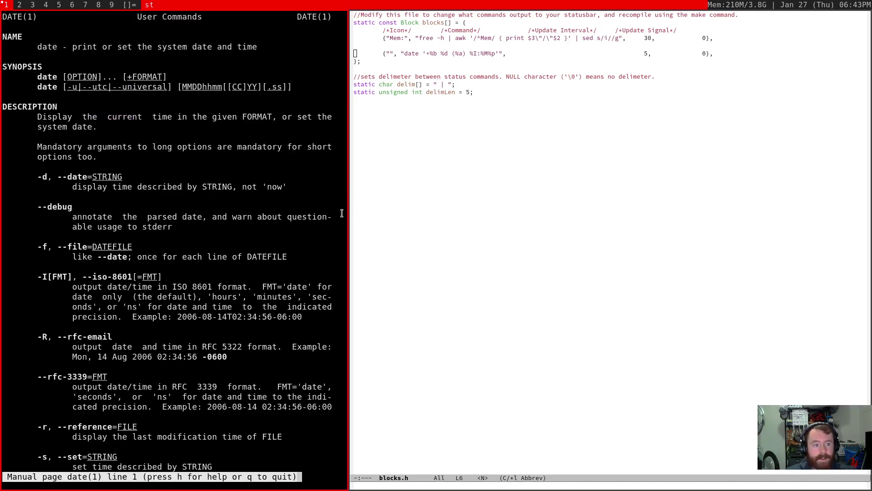
key("super+j")
key("w")
key("w")
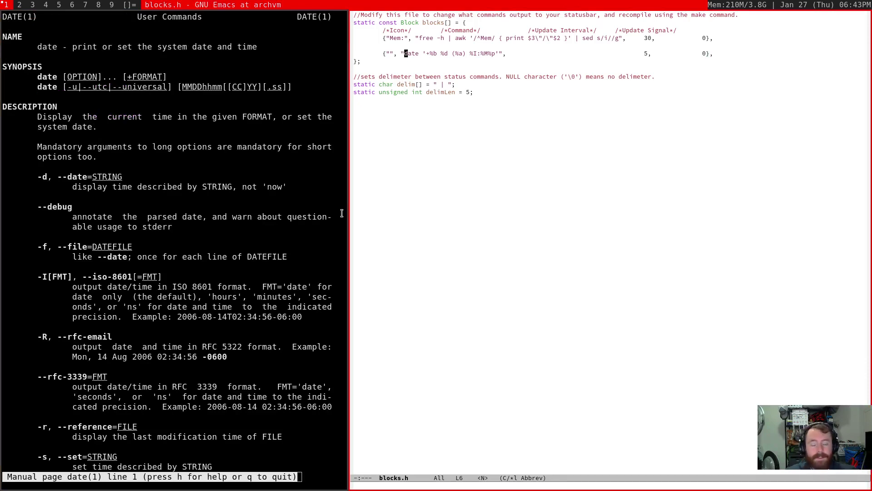
key("f")
key("f")
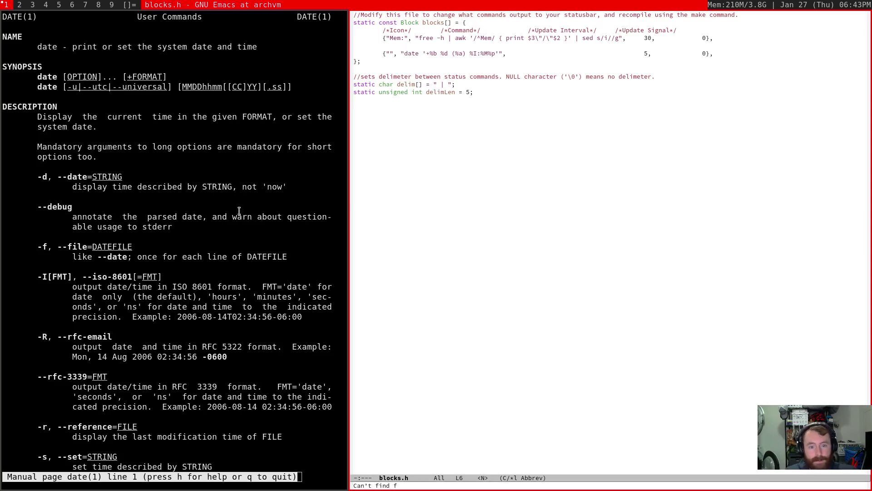
scroll(235, 207, "down", 15)
scroll(235, 207, "down", 15)
scroll(229, 209, "up", 3)
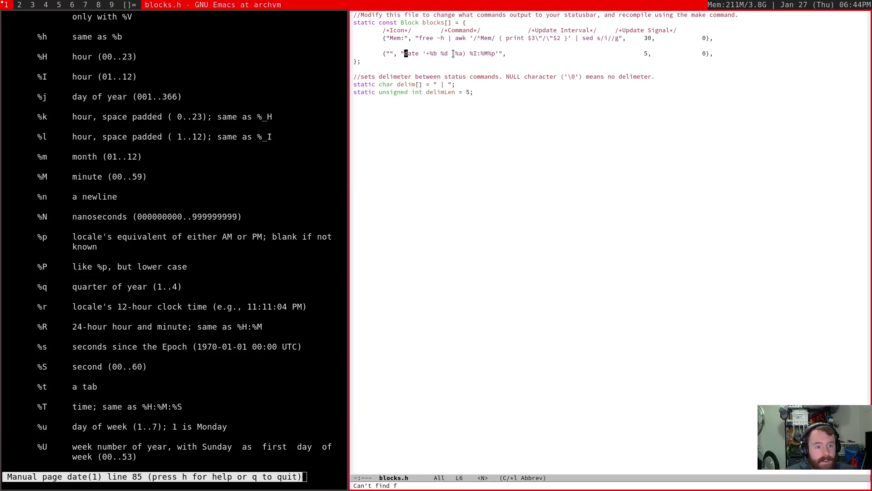
- Begin the date format with '+ %a' while checking the manual's format codes
left_click(427, 53)
type("ate '")
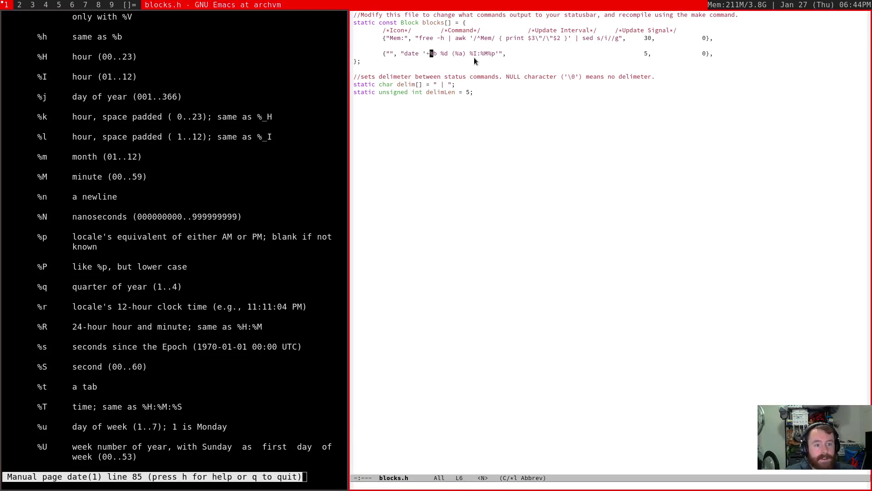
type("+ %a")
key("Escape")
key("l")
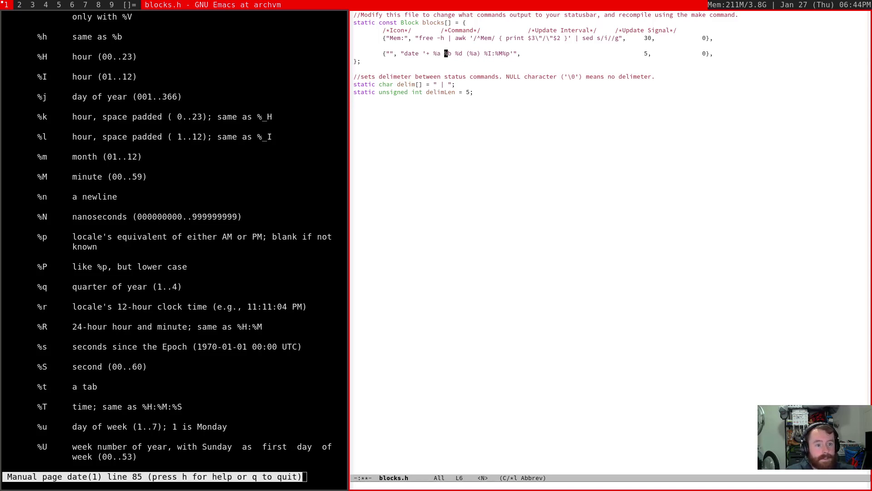
key("super+k")
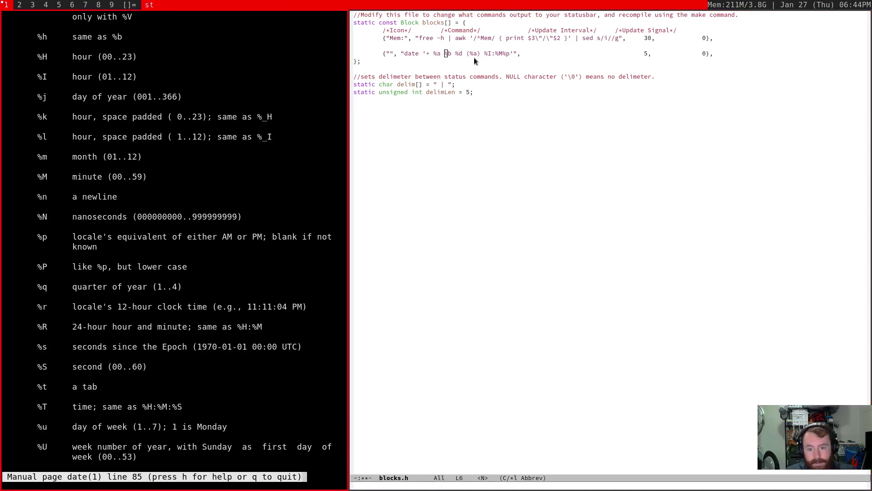
key("j")
key("j")
key("super+j")
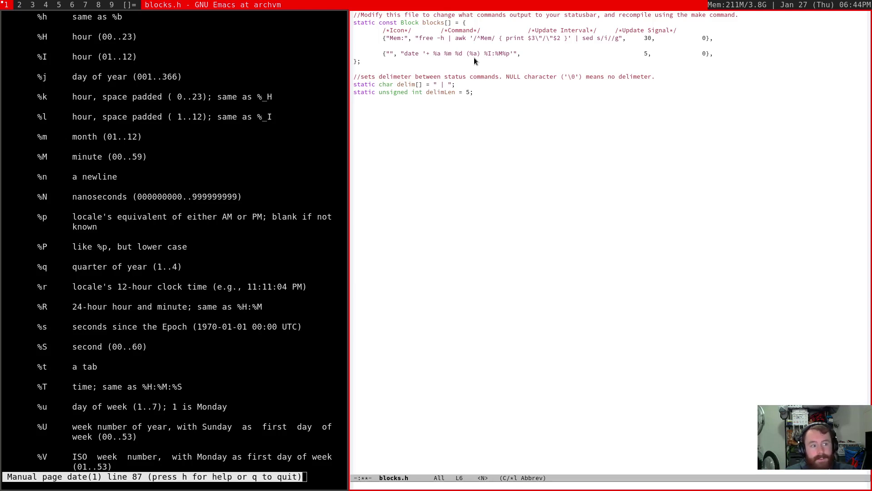
- Undo the numeric-month change and remove the extra weekday text from the date format
key("u")
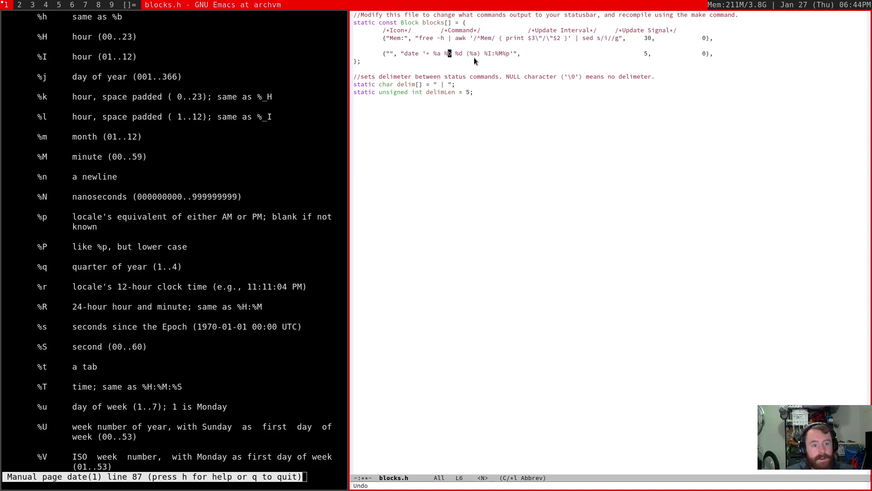
key("super+k")
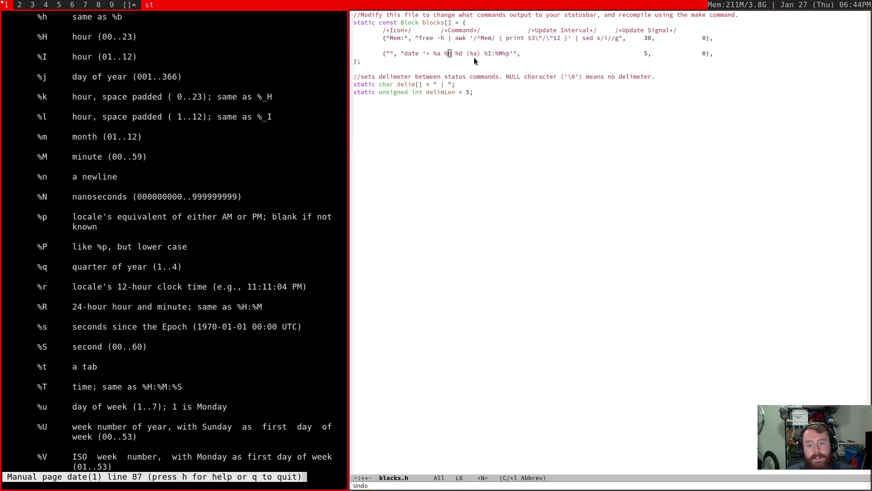
key("k")
key("k")
key("k")
key("k")
key("k")
key("k")
key("k")
key("k")
key("k")
key("k")
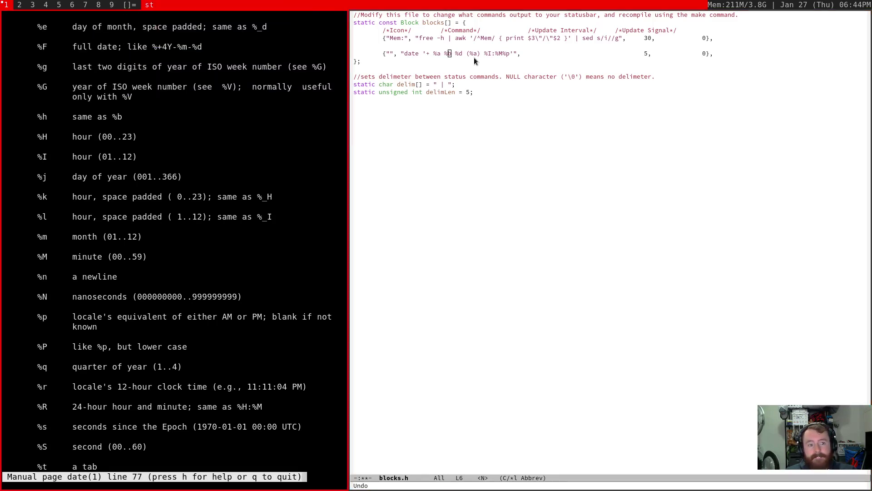
key("super+j")
key("l")
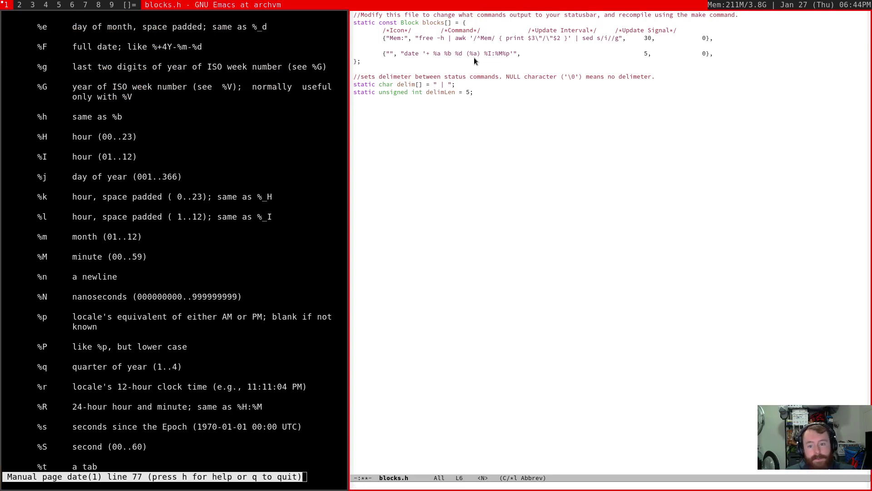
key("super+k")
key("b")
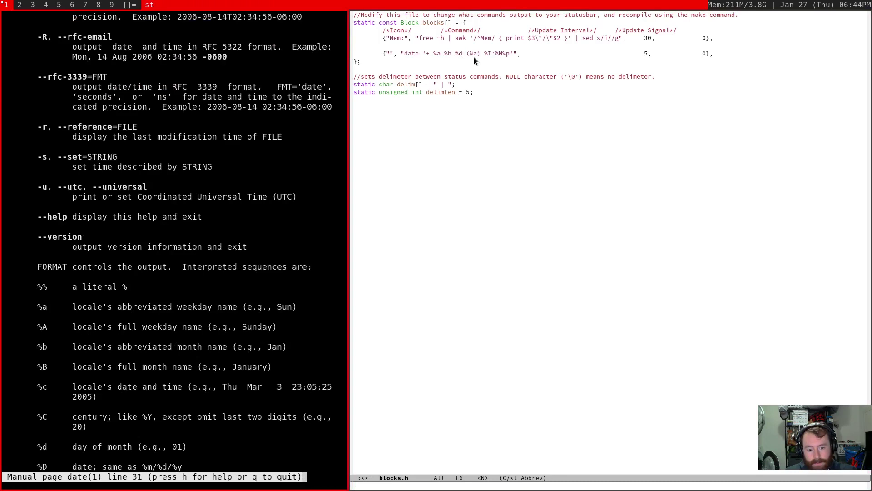
key("j")
key("j")
key("j")
key("j")
key("j")
key("j")
key("j")
key("j")
key("j")
key("j")
key("j")
key("j")
key("j")
key("j")
key("j")
key("j")
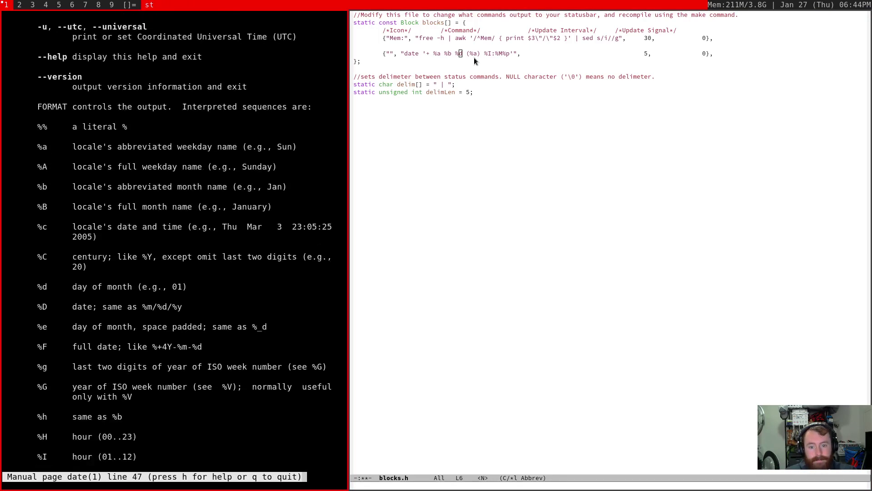
key("j")
key("j")
key("j")
key("j")
key("j")
key("super+j")
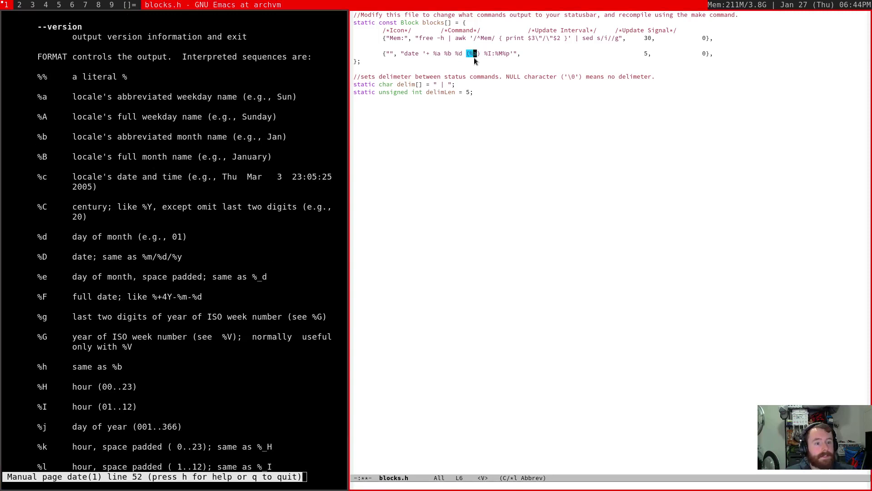
key("l")
key("l")
key("d")
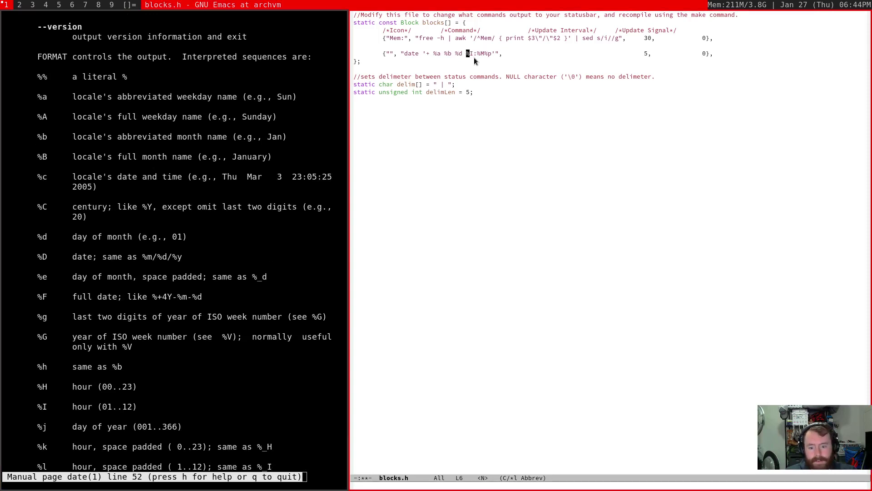
- Make the time a 24-hour %H:%M by removing the AM/PM suffix
key("super+k")
key("j")
key("j")
key("j")
key("j")
key("j")
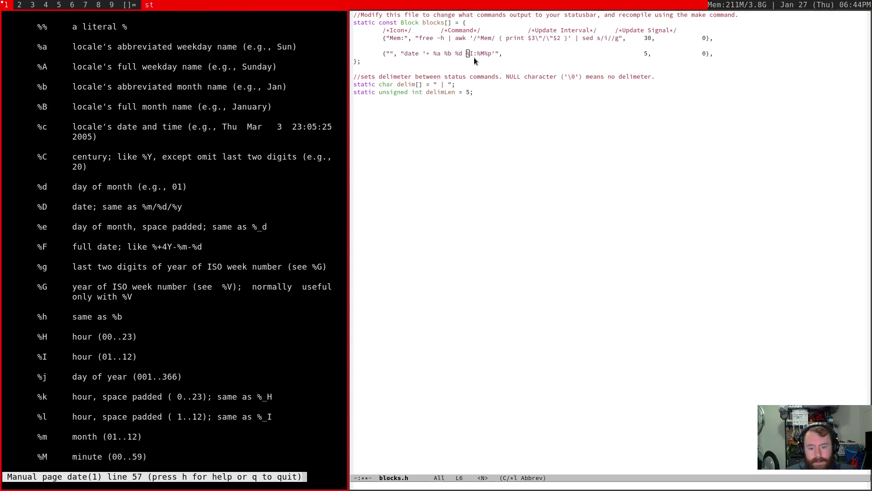
key("super+j")
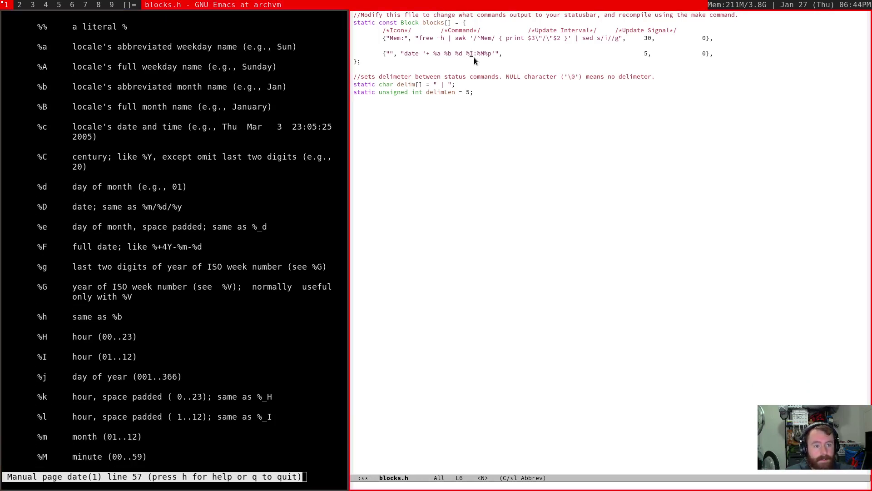
type("i:")
key("Escape")
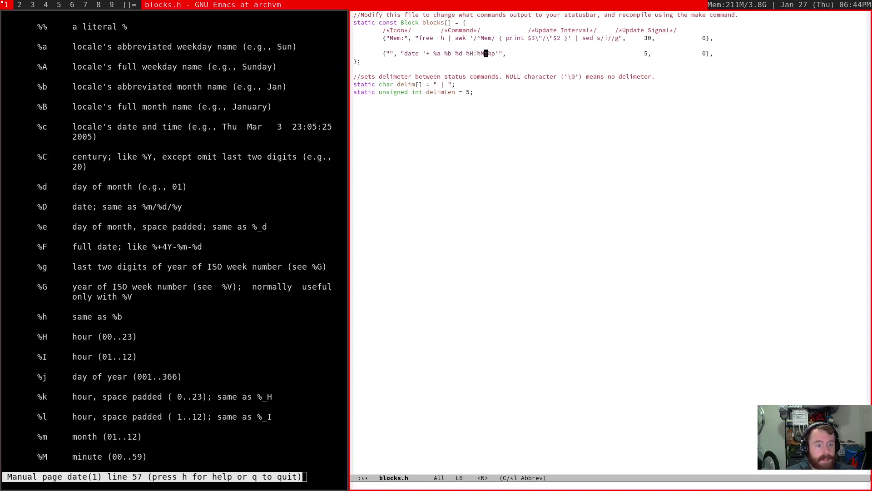
key("d")
key("t")
key("apostrophe")
- Add a space before the date format's closing quote and save blocks.h with :w
key("i")
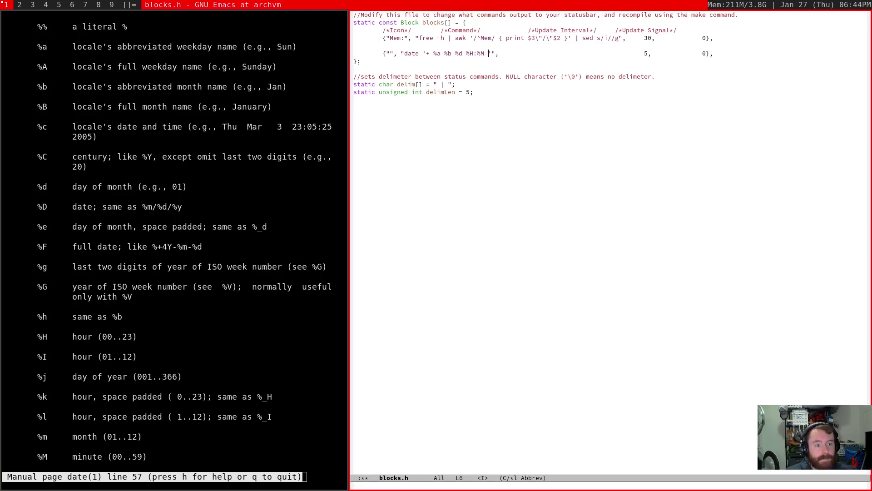
key("Escape")
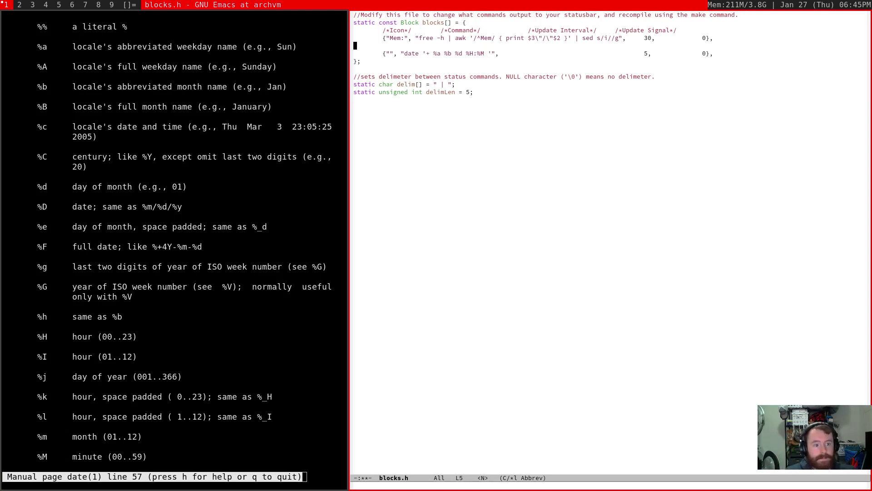
type(":w")
key("Return")
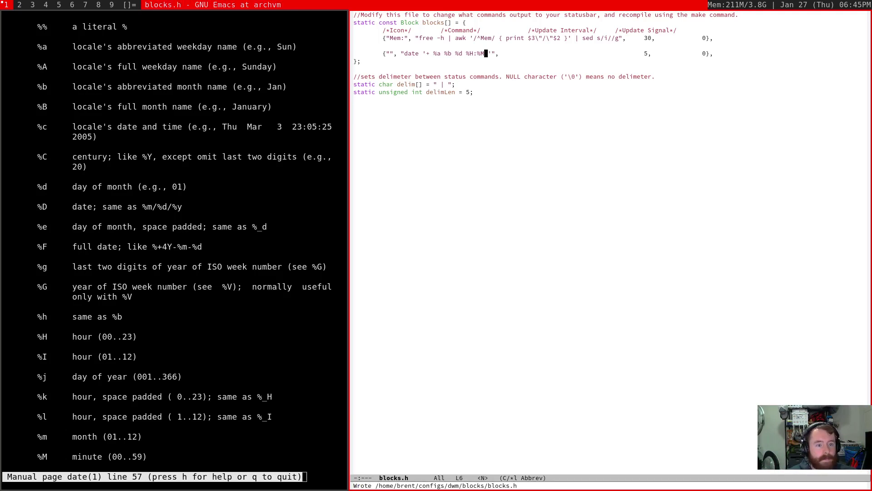
- Try inserting a special character in the icon field with C-x 8 RET, cancel, and quit the man page
key("F")
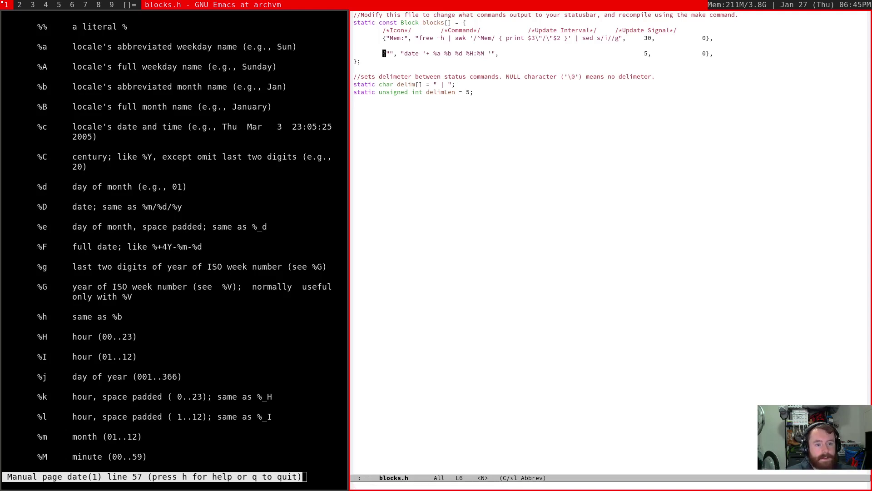
key("quotedbl")
key("h")
key("h")
key("h")
key("i")
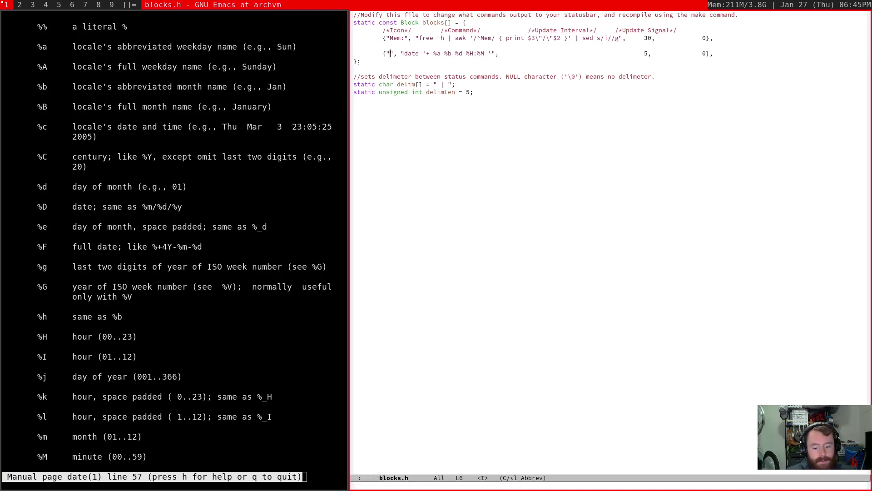
key("ctrl+k")
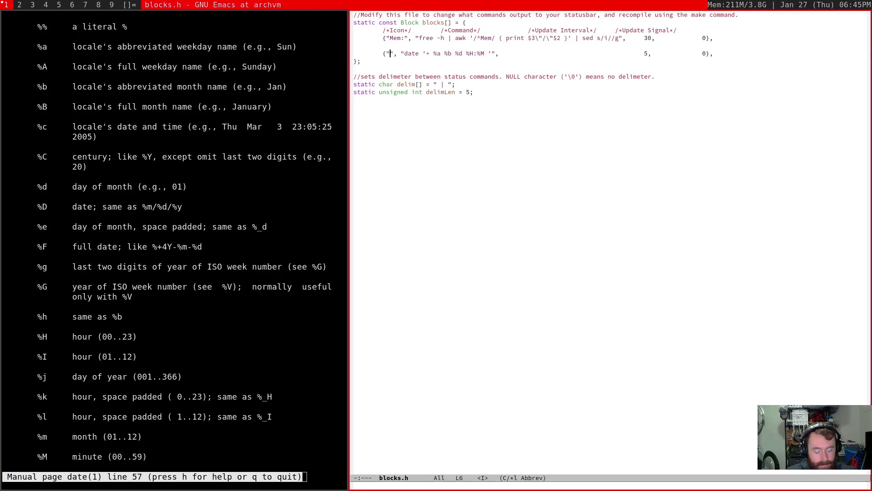
key("ctrl+x")
key("8")
key("Return")
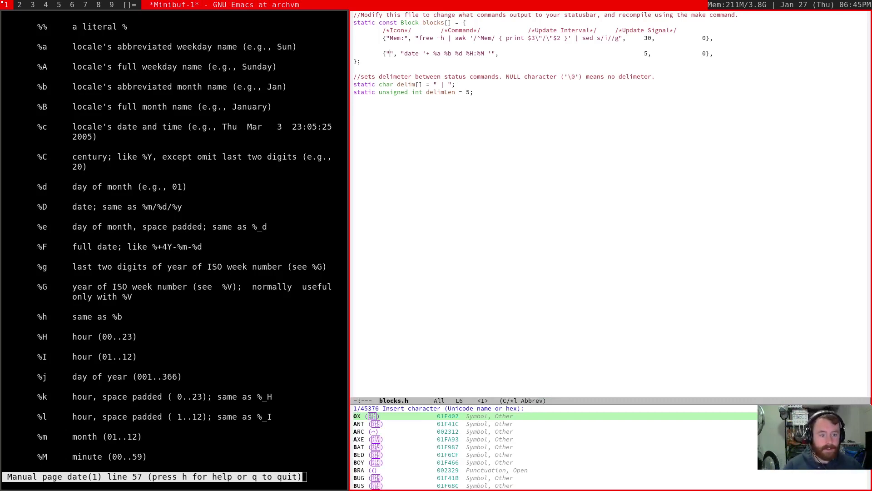
key("ctrl+g")
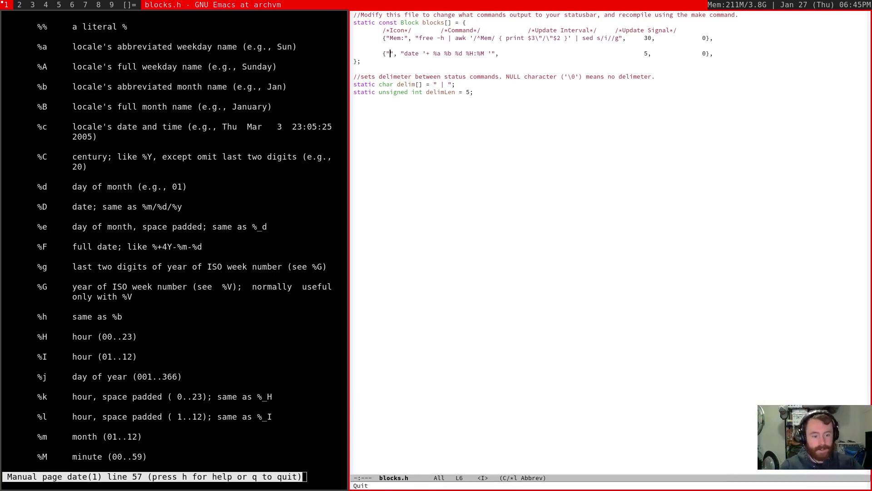
key("super+k")
type("q")
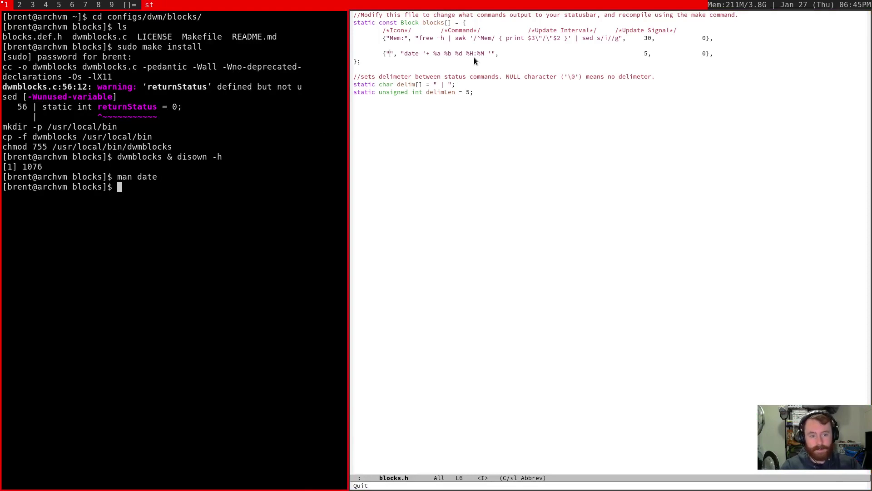
type("sudo pacman -S")
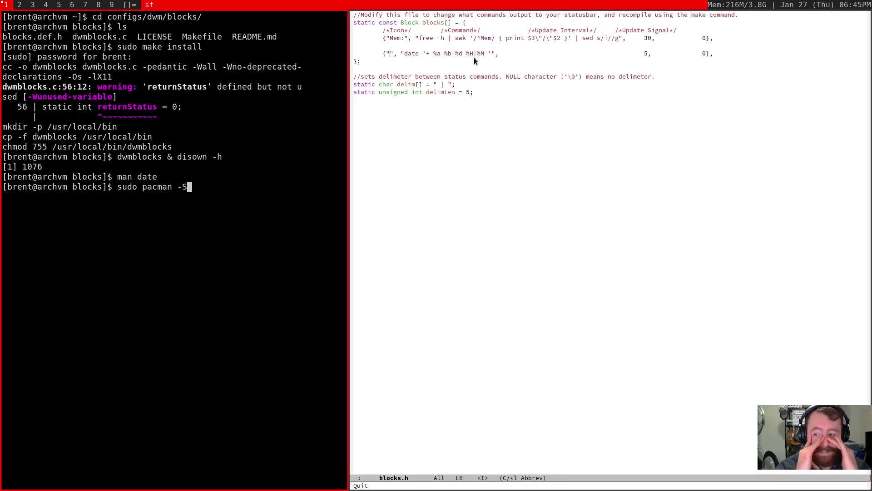
- Cancel the pending pacman command and rebuild dwmblocks with sudo make clean install
key("ctrl+c")
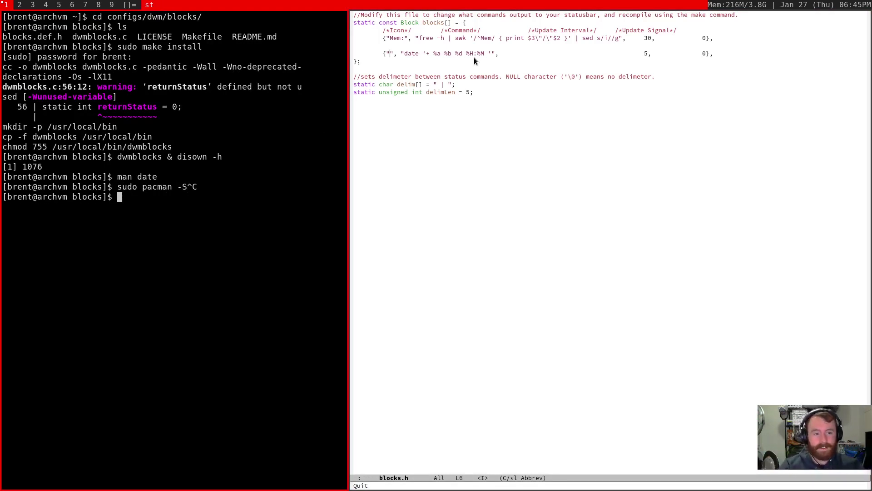
key("super+j")
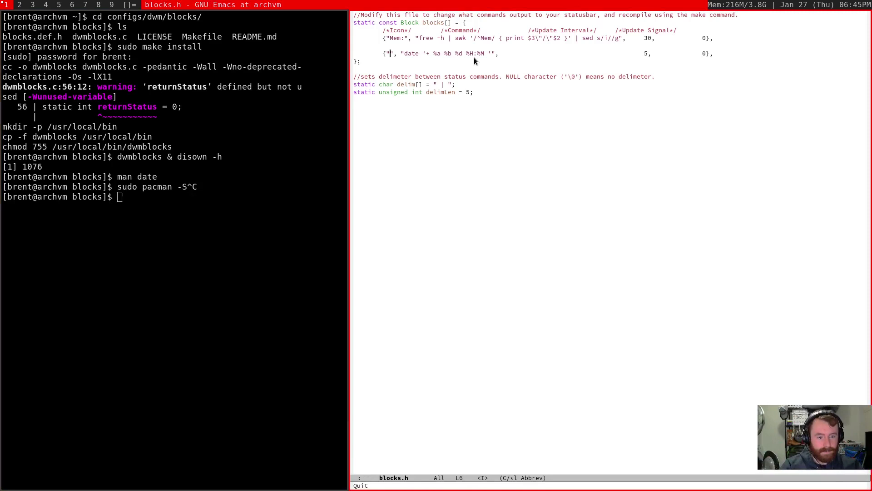
key("super+k")
type("sudo make ")
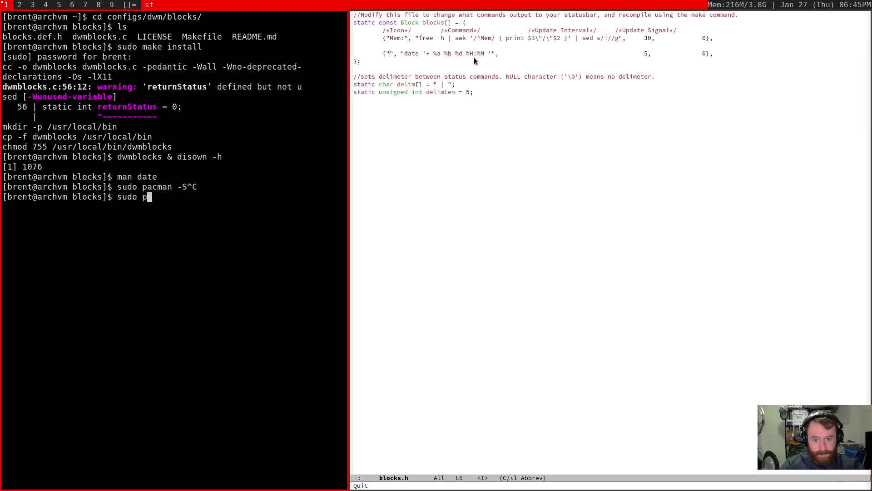
type("clean inst")
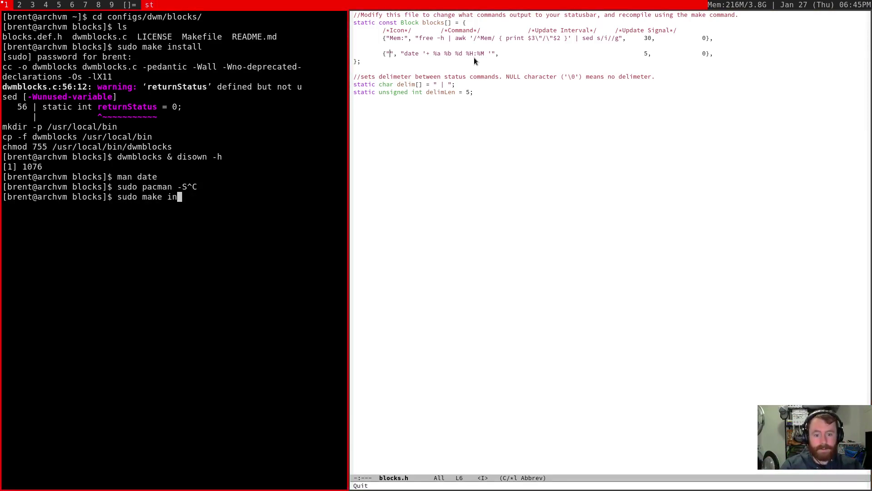
type("all")
key("Return")
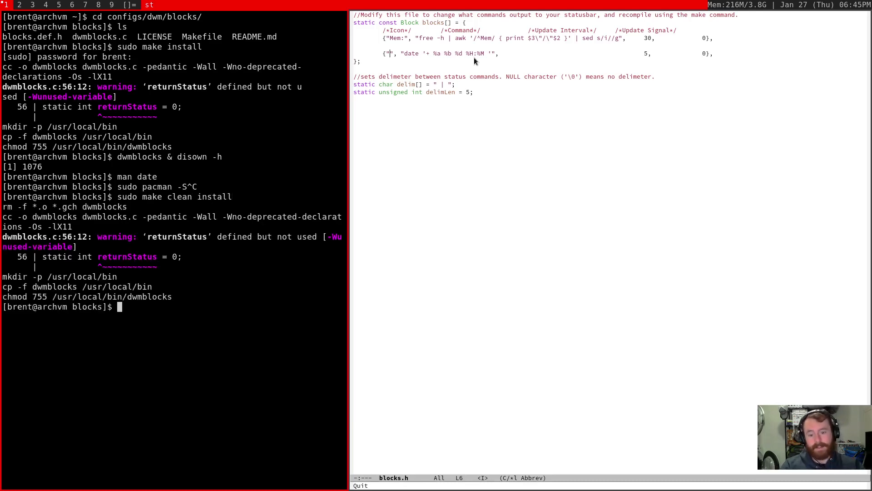
- Kill dwmblocks and relaunch it from history with dwmblocks & disown -h
type("kill")
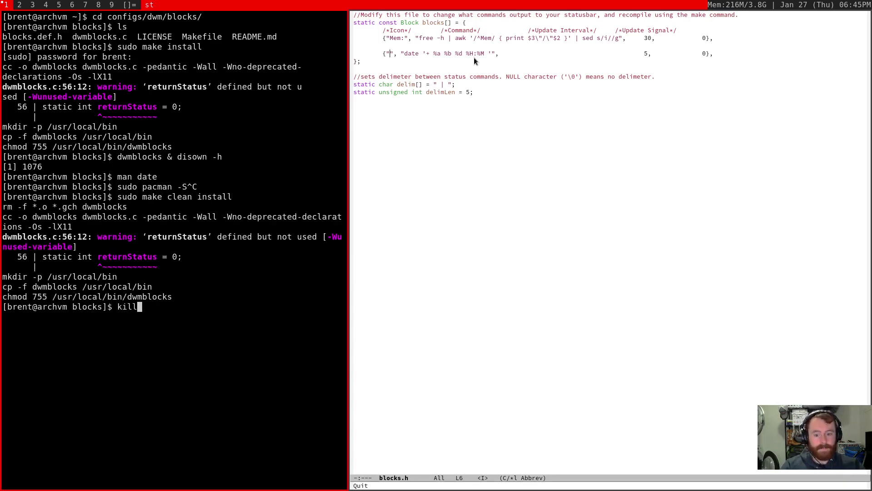
type("all dwmblocks")
key("Return")
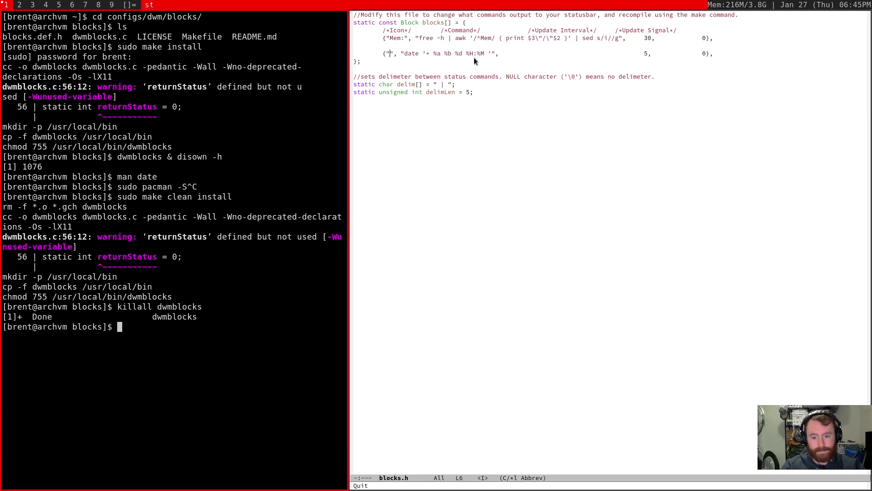
key("ctrl+r")
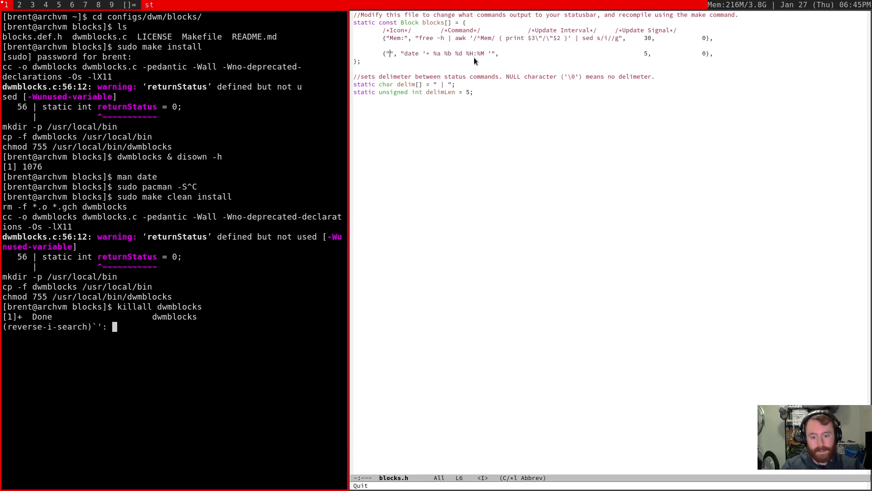
type("dwm")
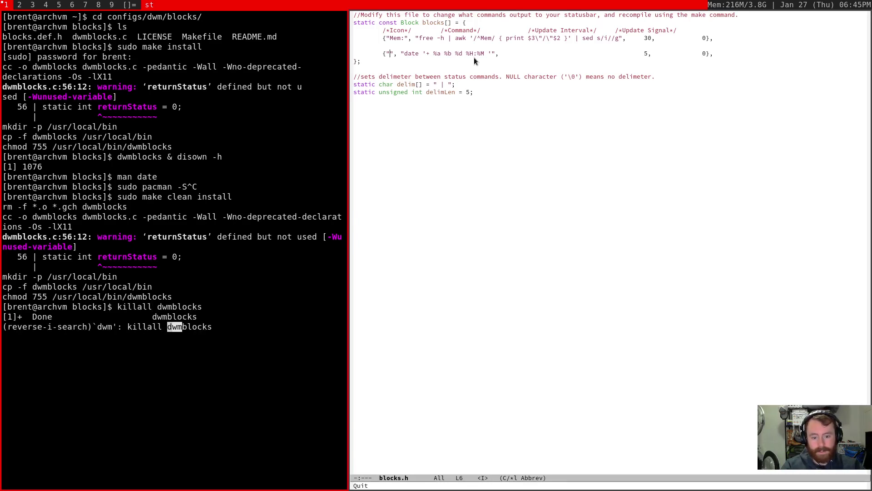
key("Right")
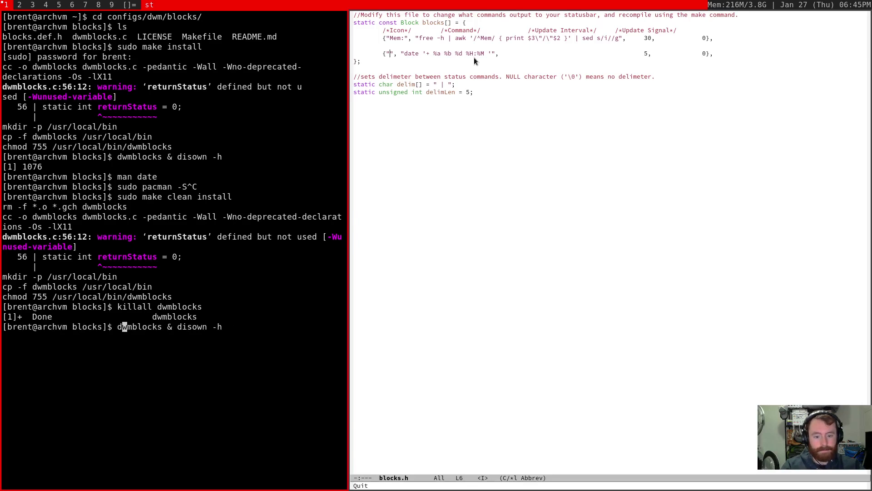
key("Return")
key("super+j")
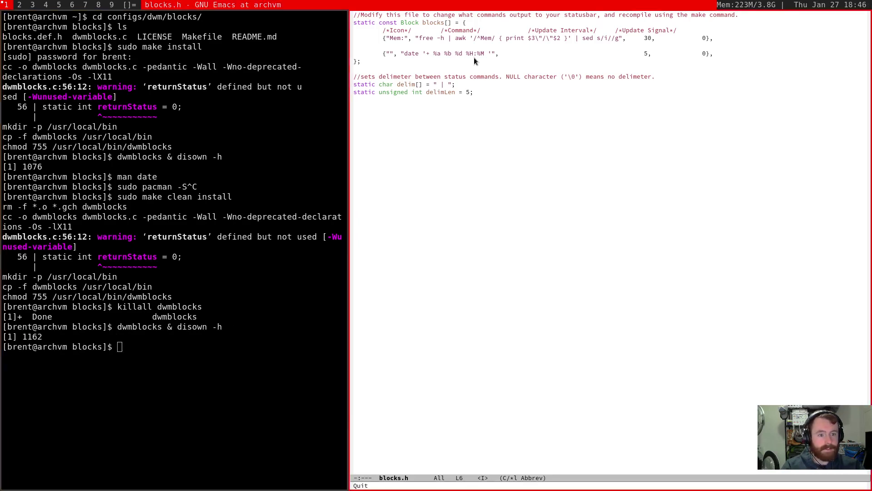
- Delete the space after '+ in the date format and save with C-x C-s
key("Escape")
key("shift+w")
key("shift+w")
key("shift+w")
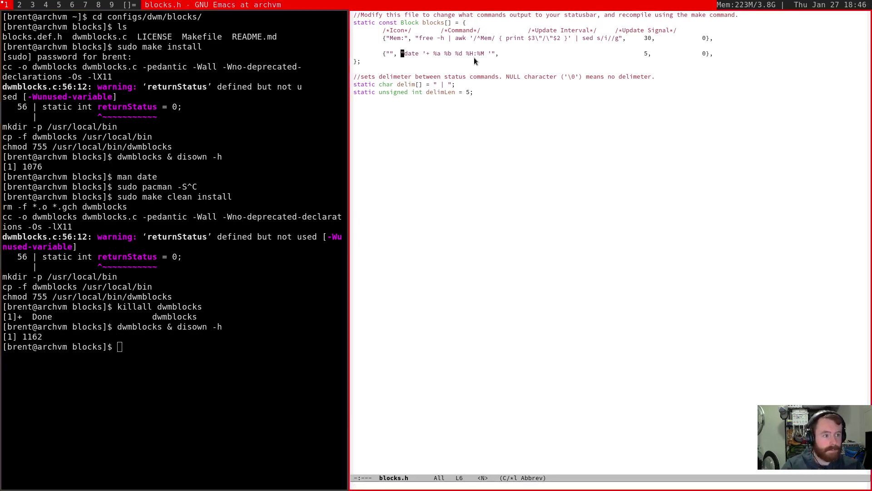
key("h")
key("x")
key("k")
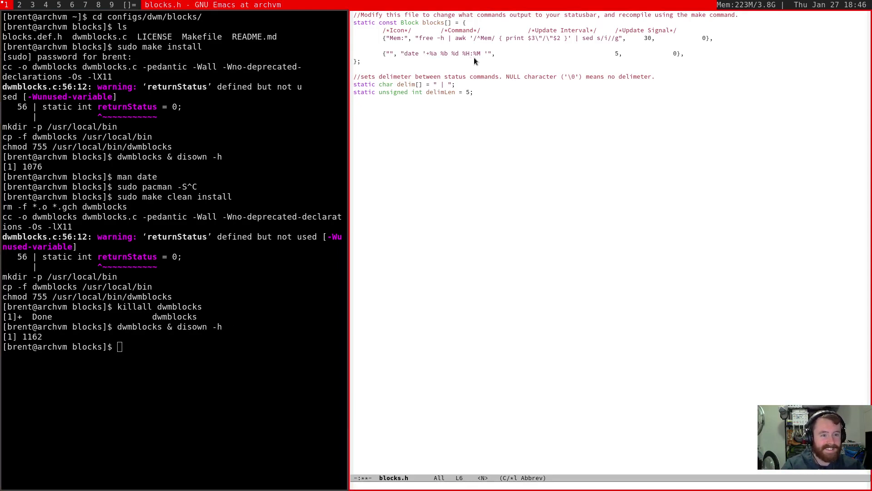
key("ctrl+x")
key("ctrl+s")
- Inspect the $3"/"$2 text of the memory block's awk print command
key("k")
key("w")
key("w")
key("w")
key("w")
key("w")
key("w")
key("w")
key("w")
key("w")
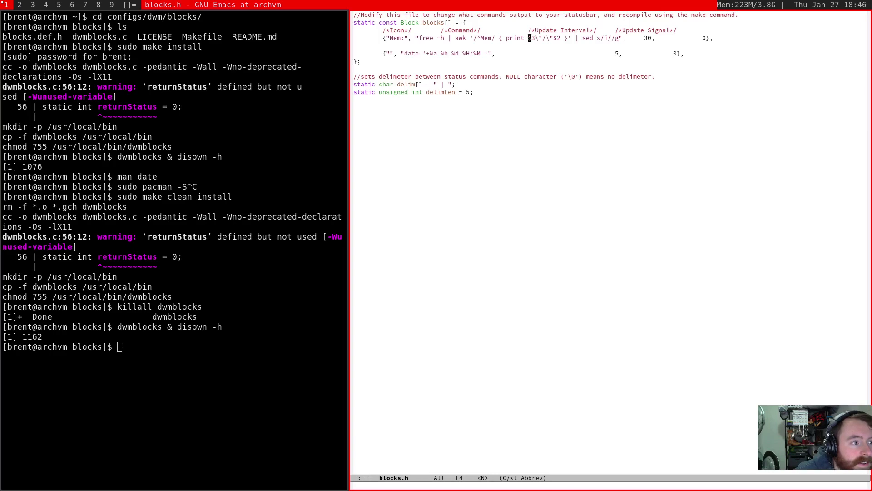
key("l")
key("l")
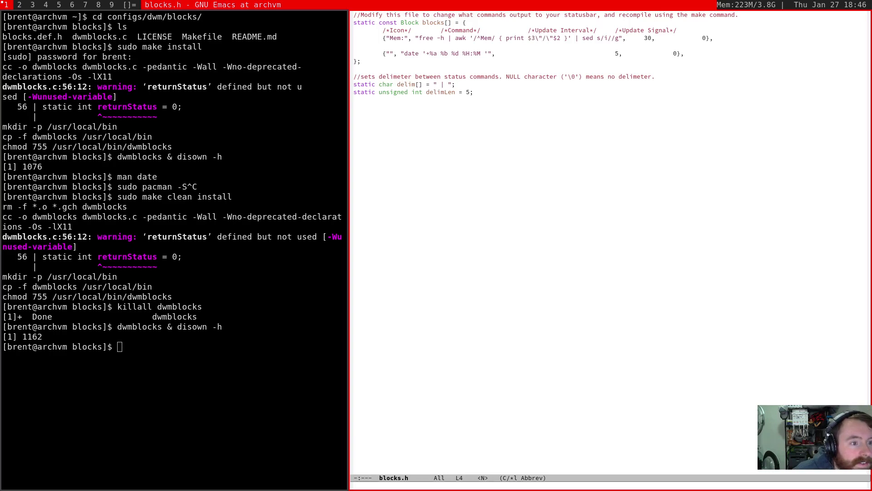
key("l")
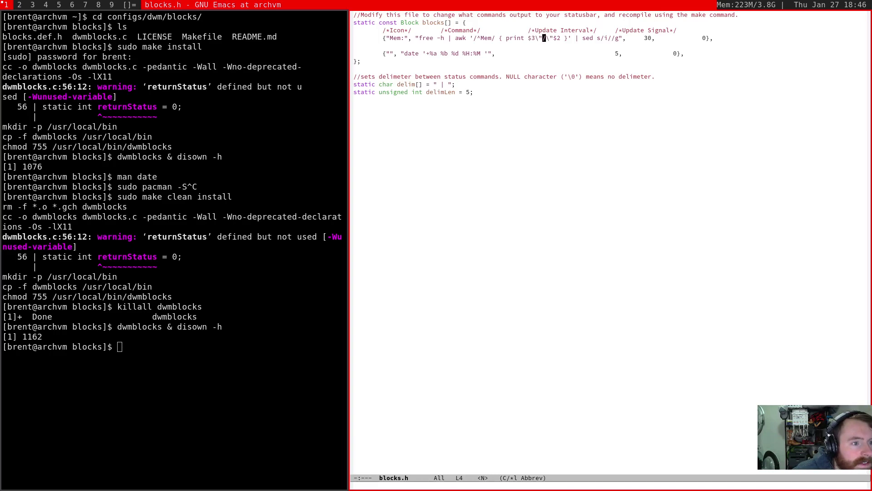
key("h")
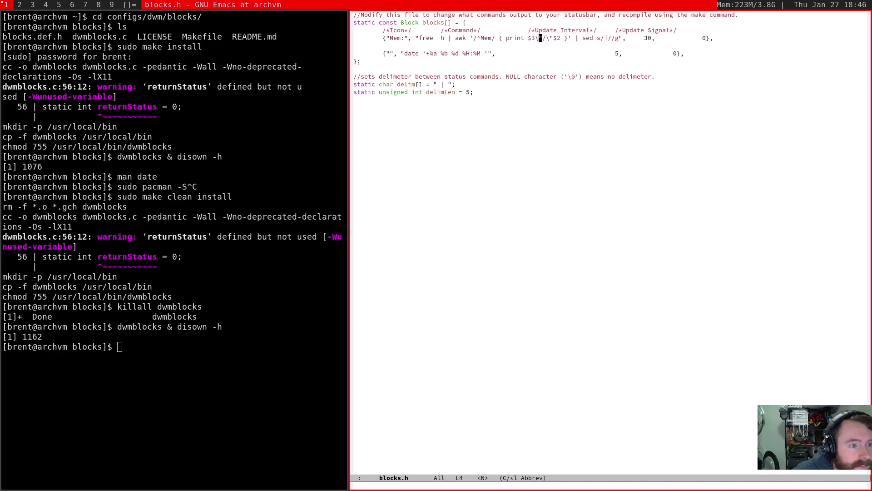
key("l")
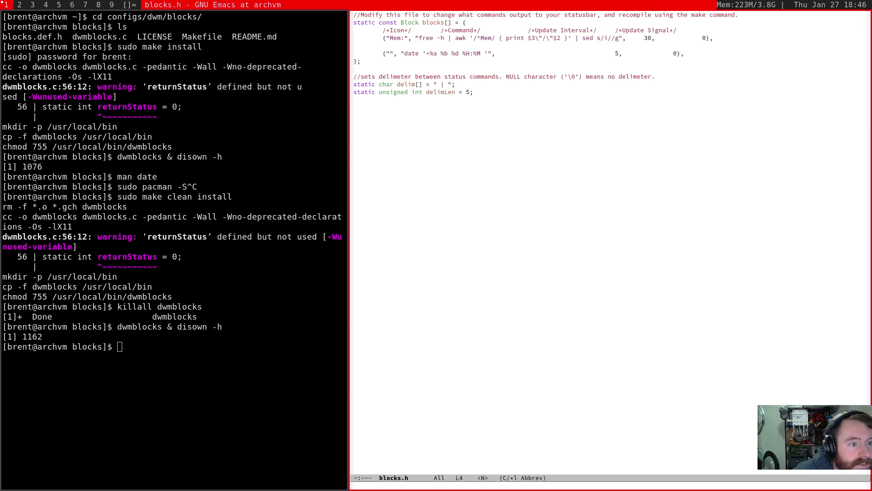
key("l")
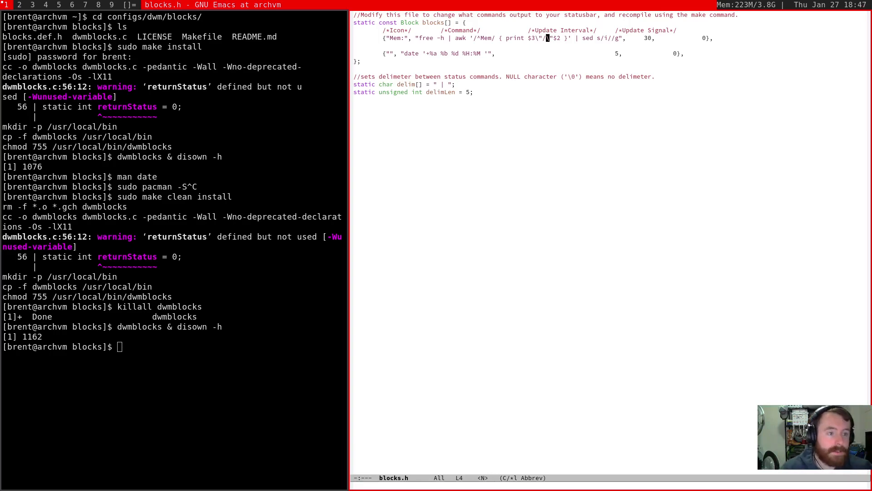
key("b")
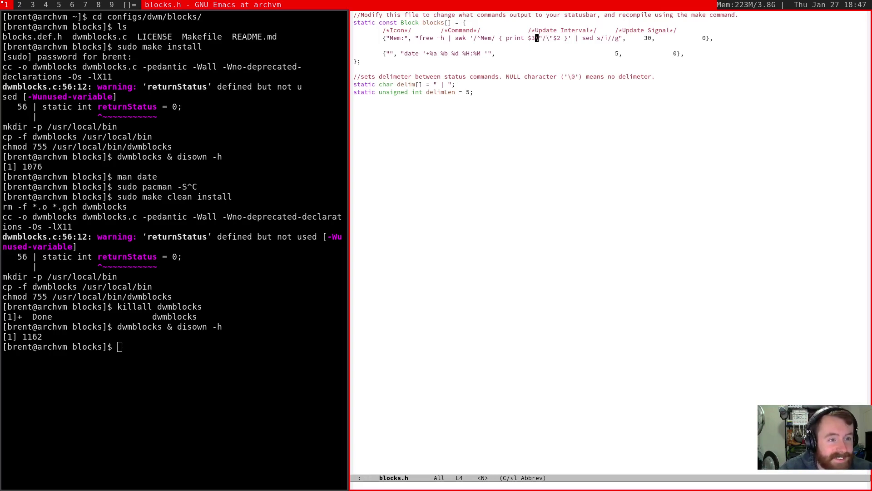
key("h")
key("h")
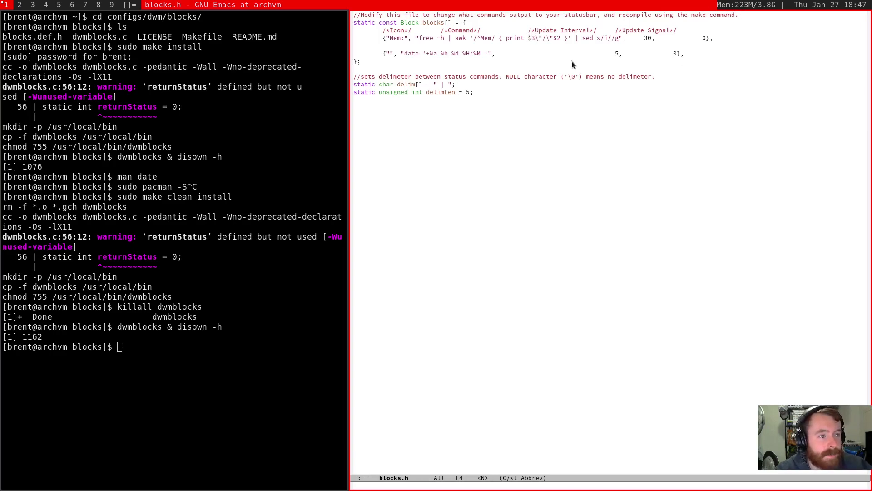
key("l")
key("l")
key("l")
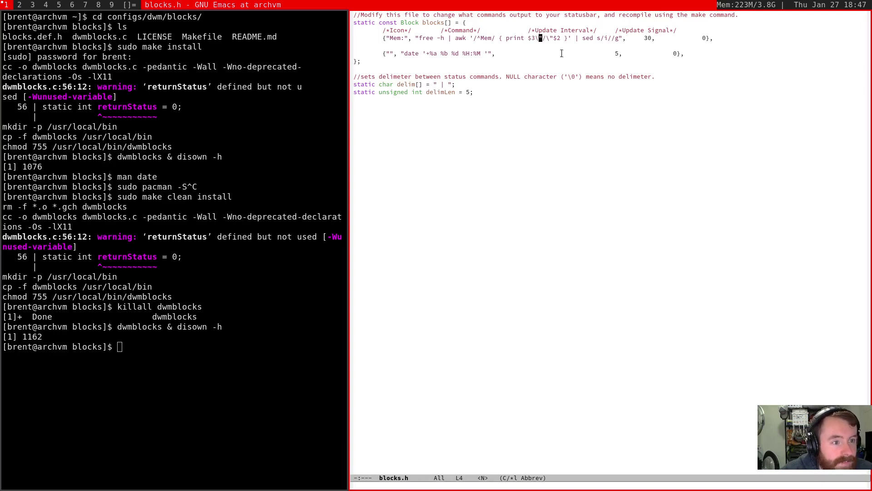
key("l")
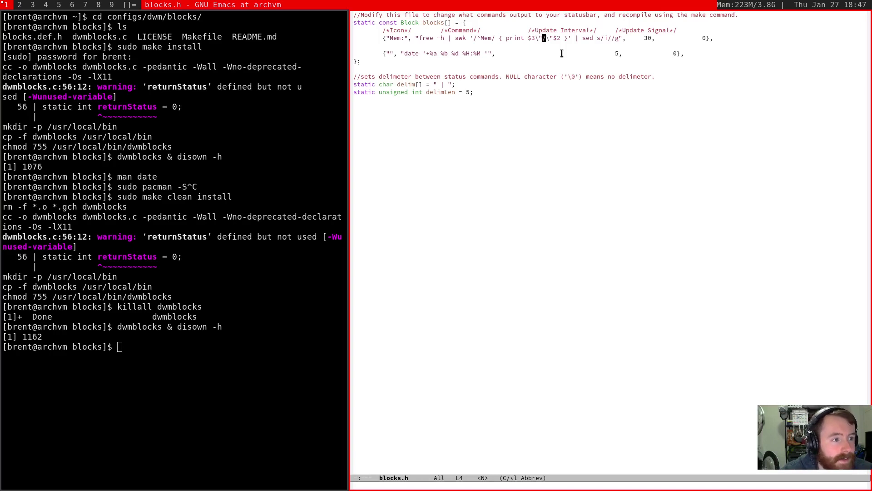
- Change print to printf and add %s around the slash to build the "%s/%s" format
key("h")
key("h")
key("h")
key("h")
key("h")
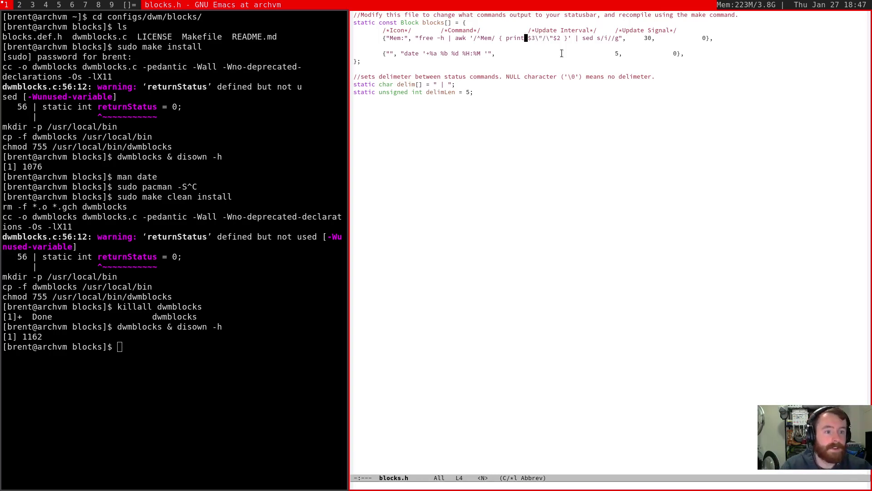
type("intf")
key("Escape")
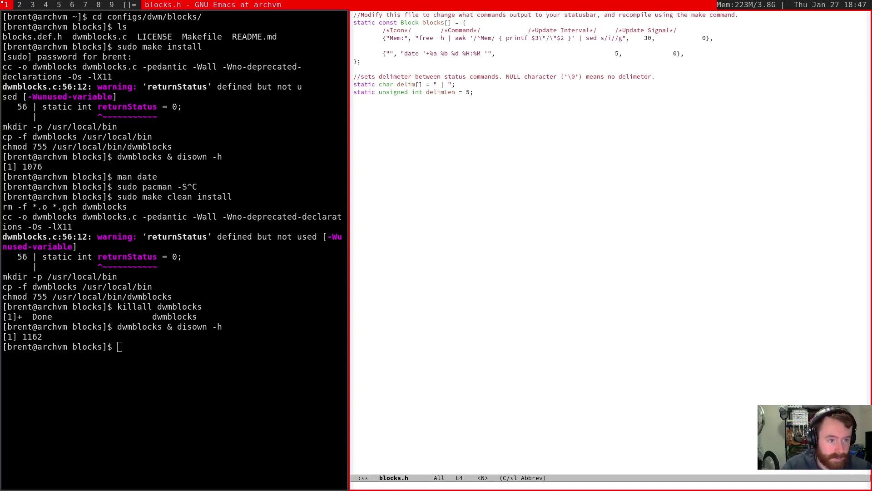
key("l")
key("l")
key("l")
key("l")
key("l")
key("l")
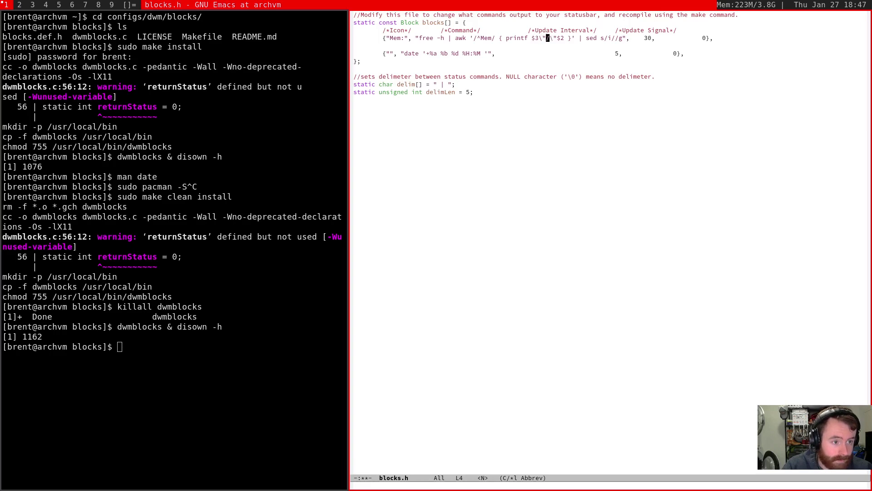
type("i%s")
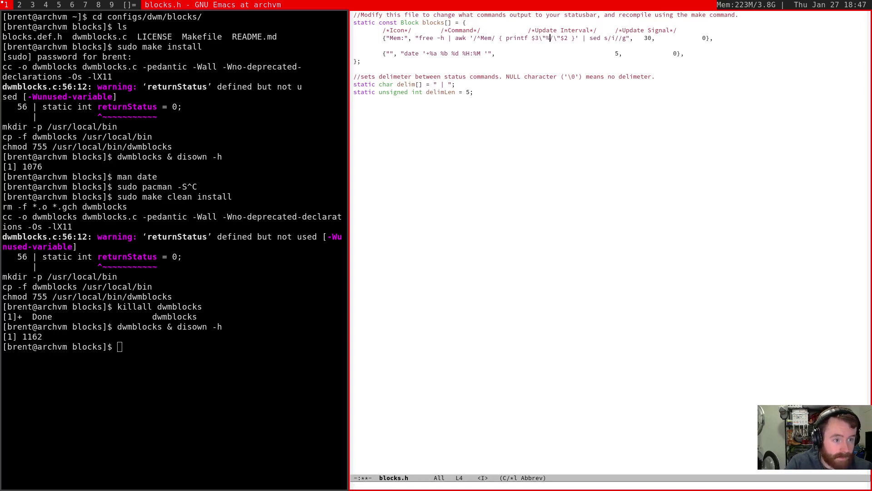
key("Escape")
key("l")
key("l")
type("i%s")
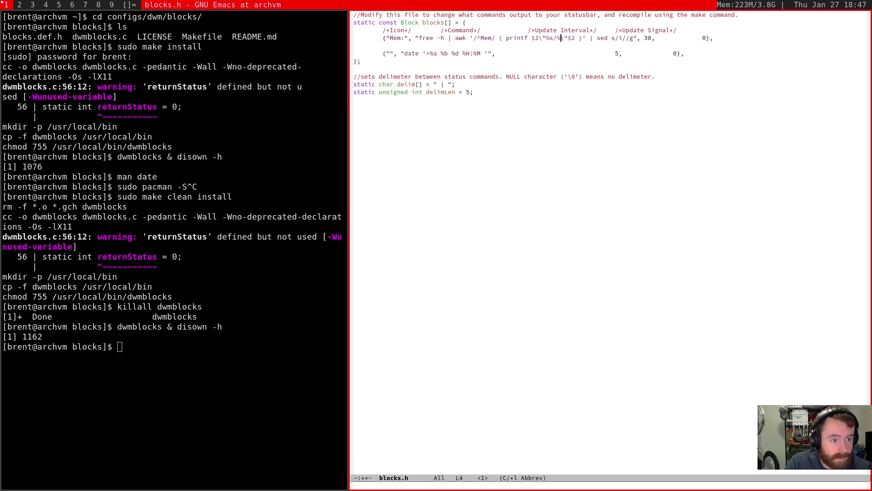
key("Escape")
- Move $3 out of the format, append the $3, $2 arguments, and save with :w
key("h")
key("h")
key("h")
key("h")
key("h")
key("h")
key("h")
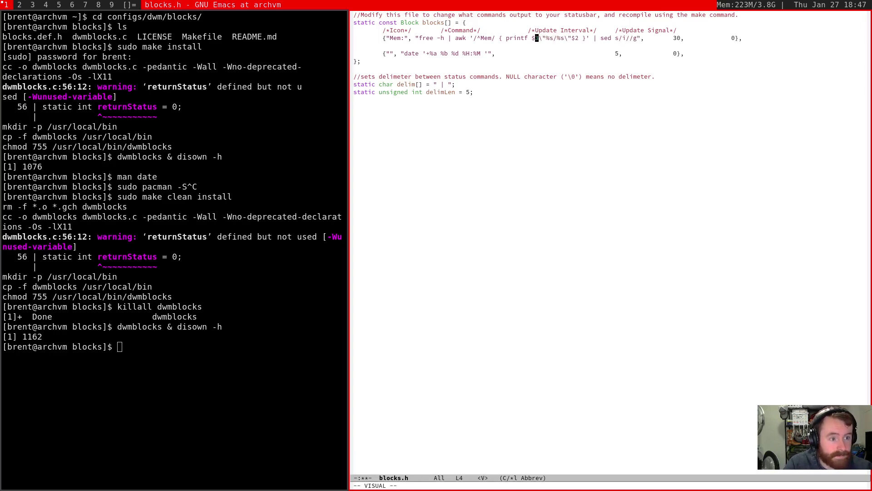
key("h")
key("x")
key("x")
key("l")
key("l")
key("l")
key("l")
key("l")
key("l")
key("l")
key("l")
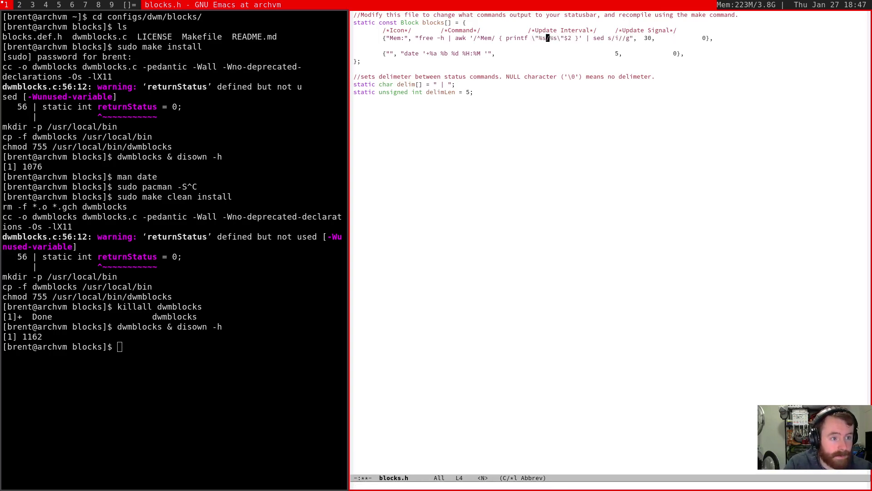
type("a, $3,")
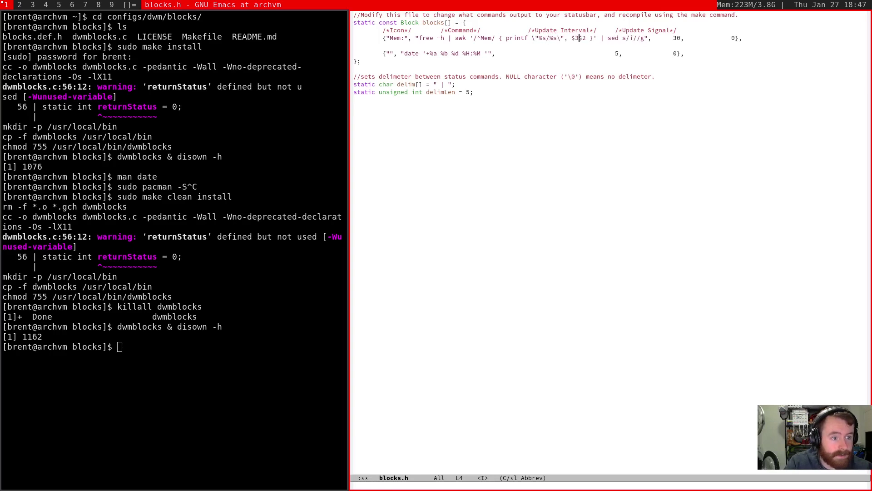
key("Escape")
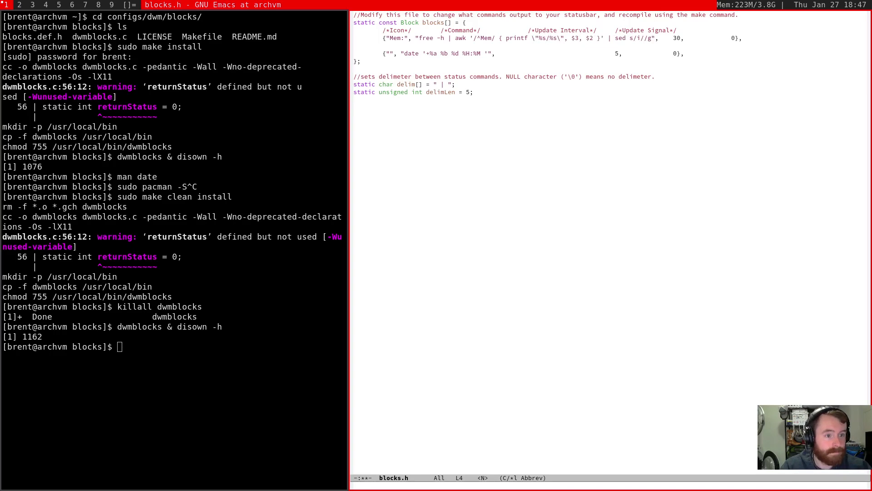
key("b")
key("b")
key("b")
key("b")
key("i")
key("Escape")
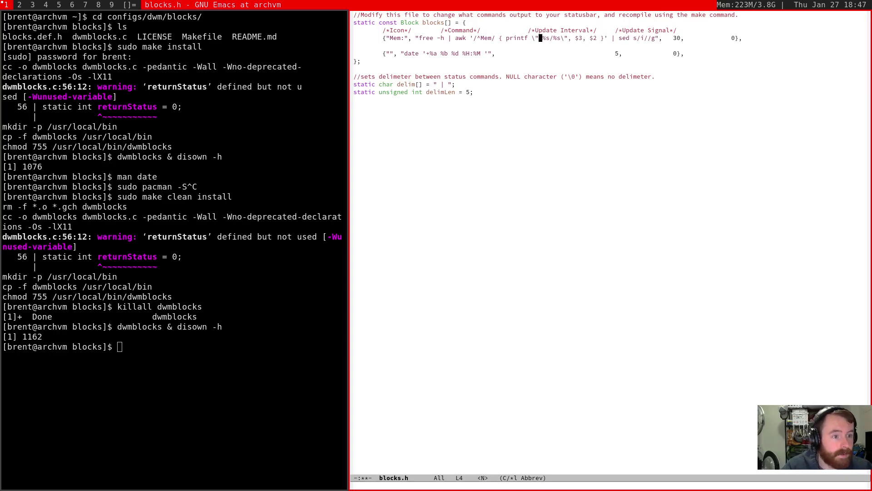
type(":w")
key("Return")
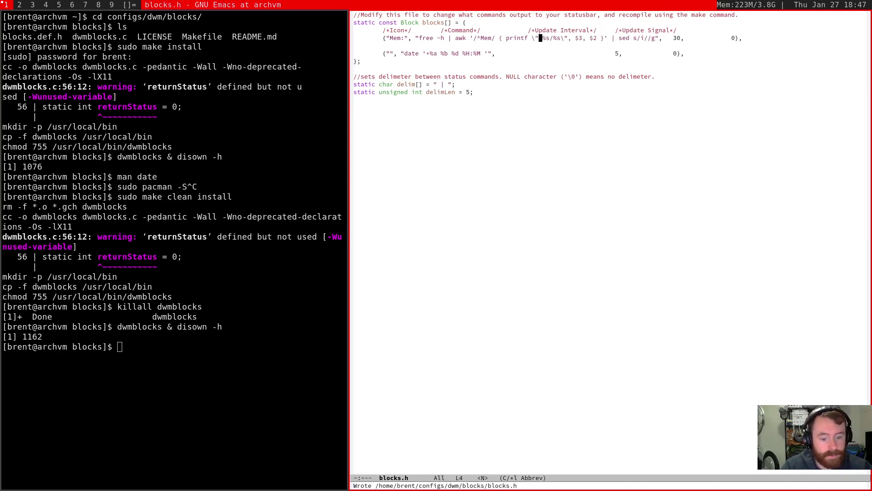
- Kill dwmblocks, rerun sudo make clean install, and recall the dwmblocks launch command from history
key("super+j")
key("Up")
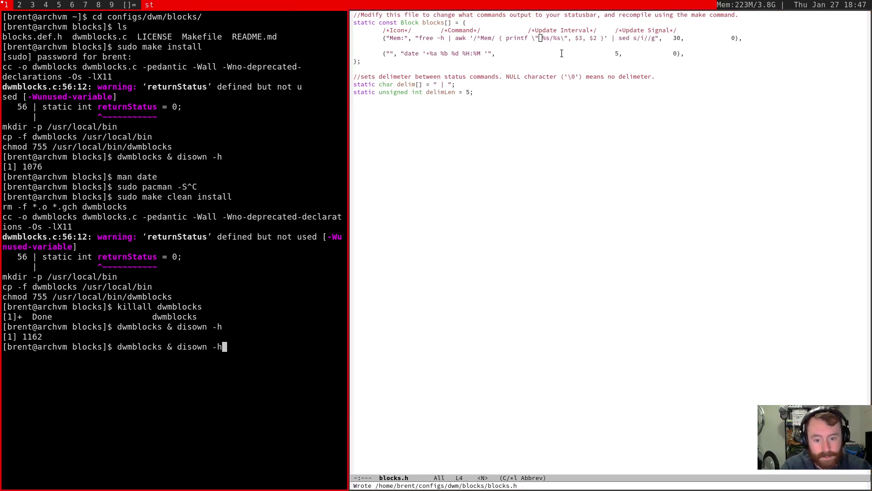
key("Up")
key("Return")
key("ctrl+r")
type("su")
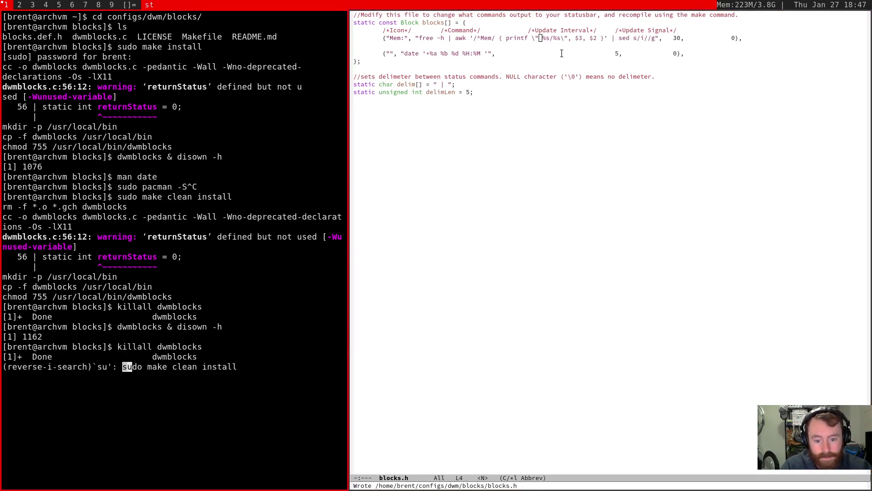
key("Return")
key("ctrl+r")
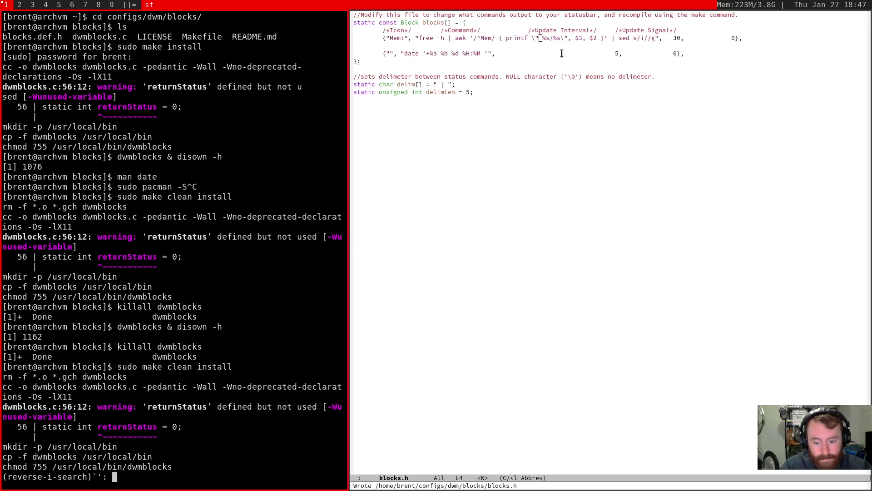
type("dw")
key("ctrl+r")
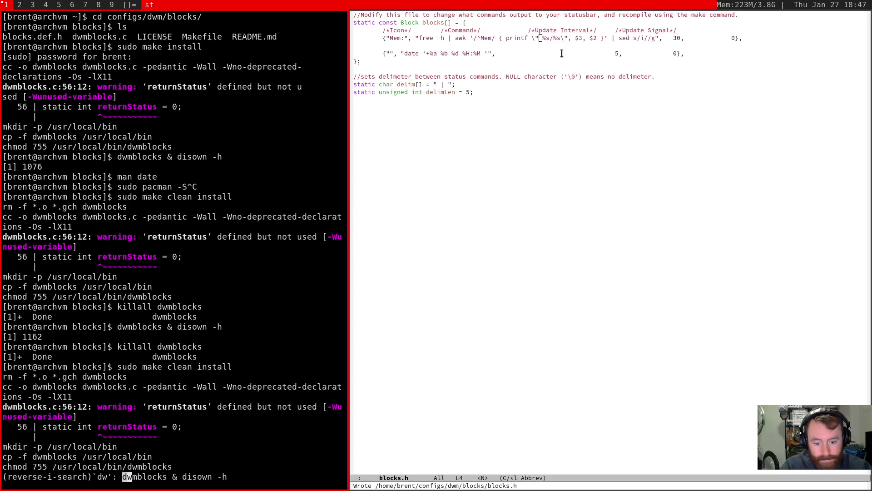
- Relaunch dwmblocks, then move the printf format's leading space to before the Mem: label
key("Return")
key("super+j")
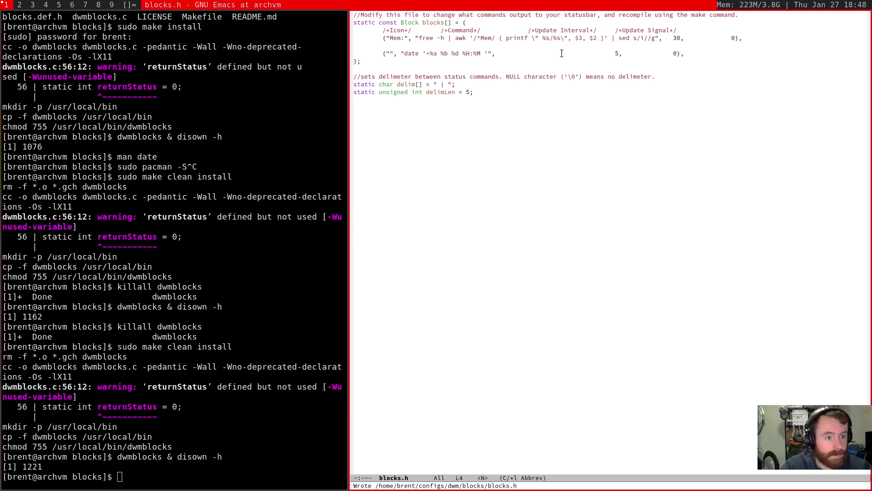
key("b")
key("b")
key("b")
key("b")
key("b")
key("b")
key("b")
key("b")
key("b")
key("b")
key("b")
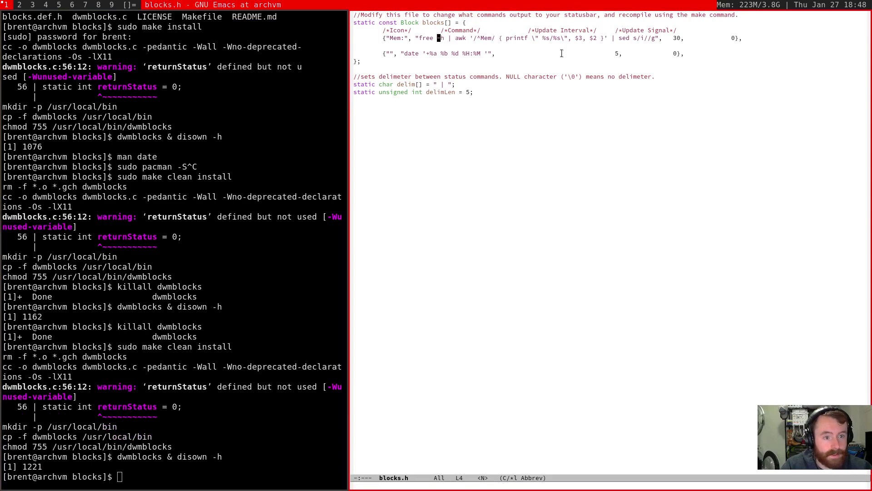
key("i")
key("Escape")
key("w")
key("w")
key("w")
key("w")
key("w")
key("w")
key("w")
key("w")
key("w")
key("w")
key("w")
key("w")
key("w")
key("w")
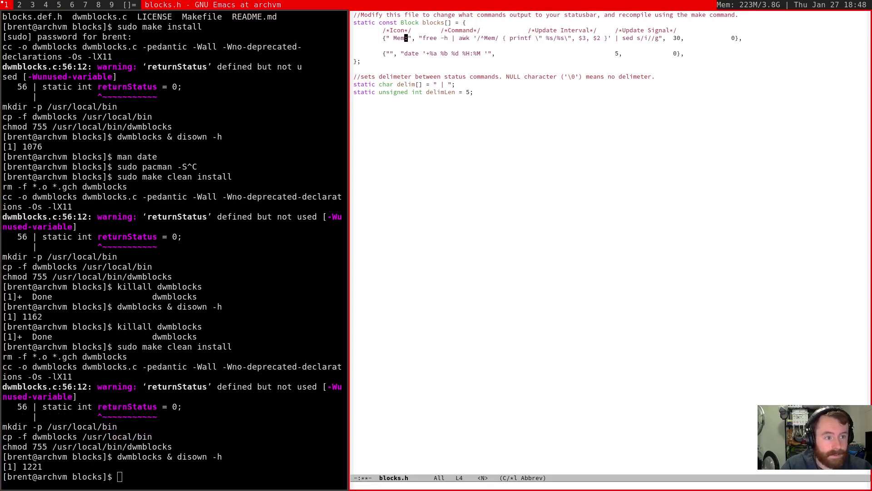
key("x")
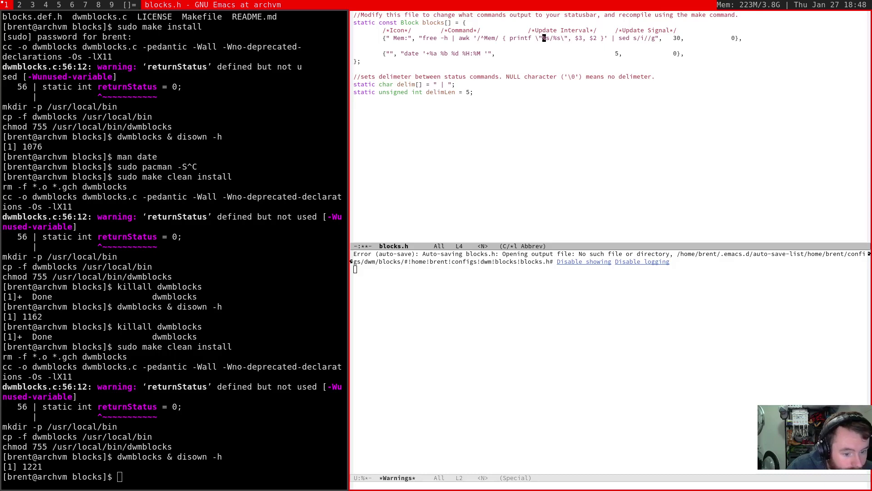
- Open the init.el buffer from ~/.emacs.d in Emacs
key("ctrl+x")
key("ctrl+f")
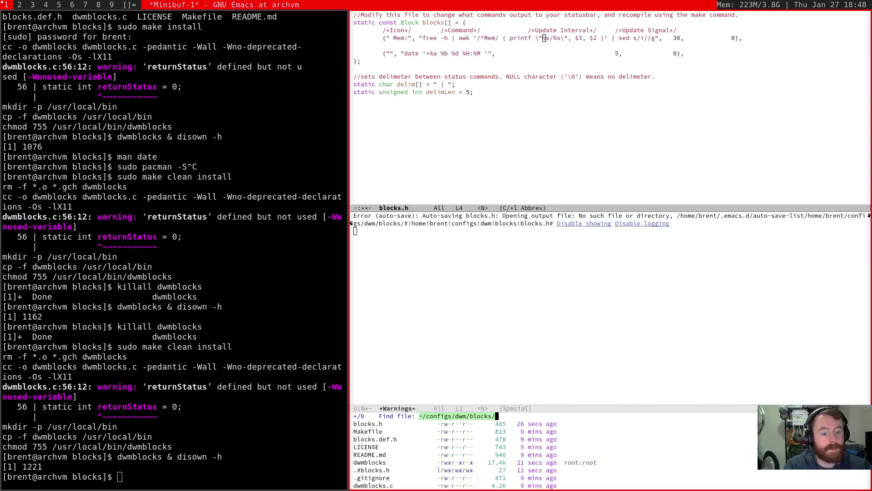
key("BackSpace")
key("BackSpace")
key("BackSpace")
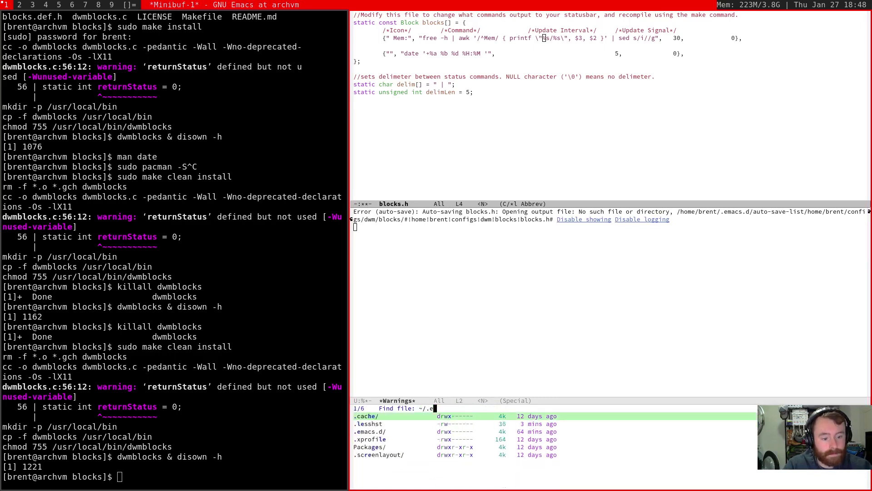
type(".emacs")
key("Return")
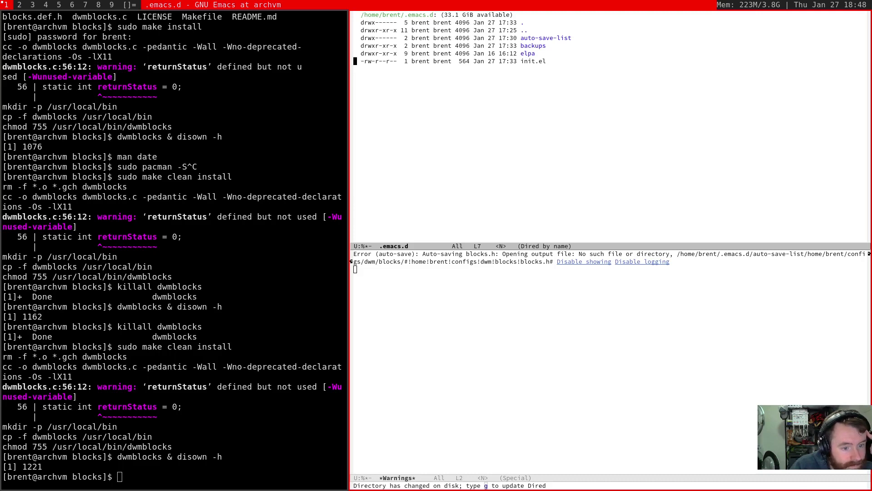
key("q")
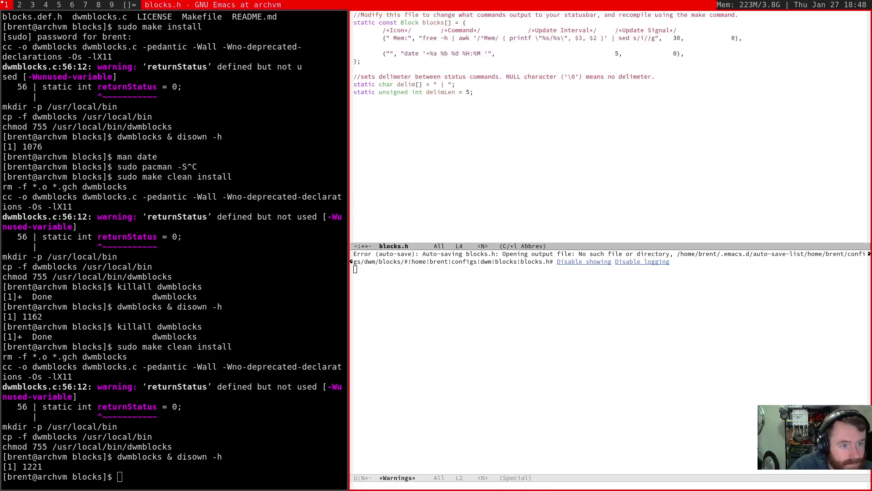
key("ctrl+x")
key("ctrl+f")
key("ctrl+g")
key("ctrl+x")
key("b")
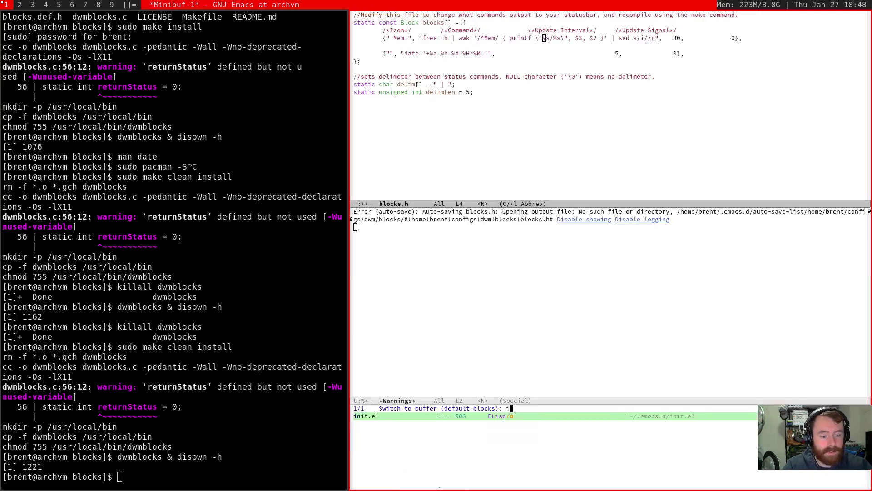
key("Return")
- Change the auto-save-file-name-transforms pattern from "." to ".*" and evaluate it
key("k")
key("k")
key("k")
key("k")
key("k")
key("k")
key("k")
key("k")
key("k")
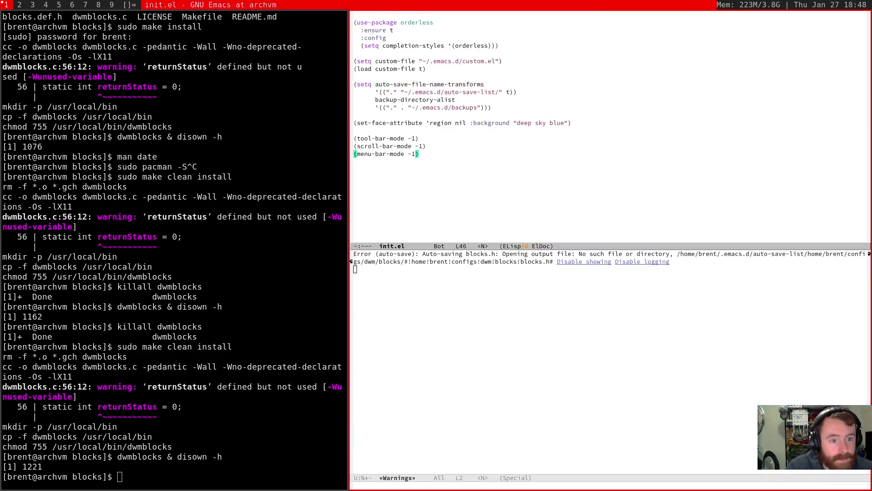
key("h")
key("h")
key("h")
key("h")
key("h")
key("h")
key("h")
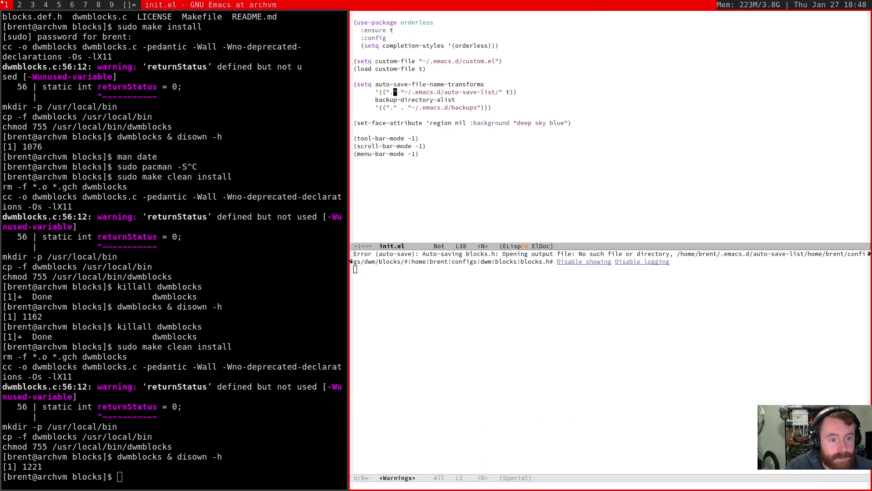
type("a*")
key("Escape")
key("j")
key("j")
key("j")
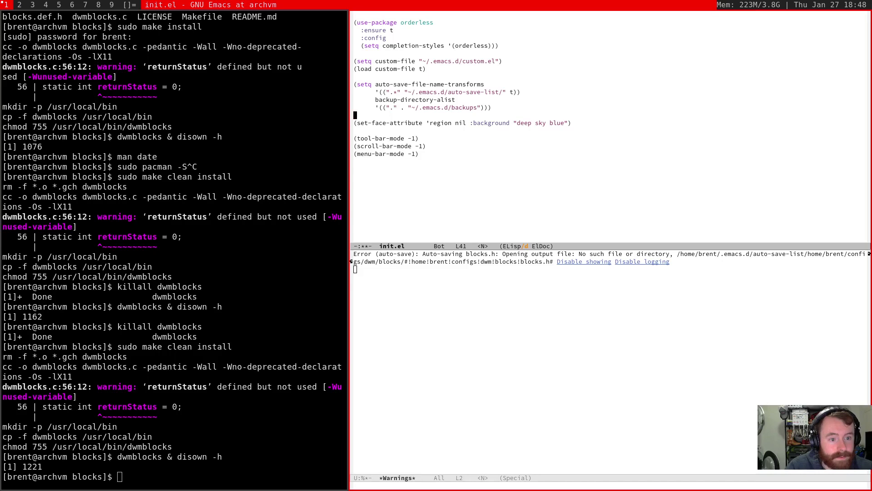
key("ctrl+x")
key("ctrl+e")
key("Escape")
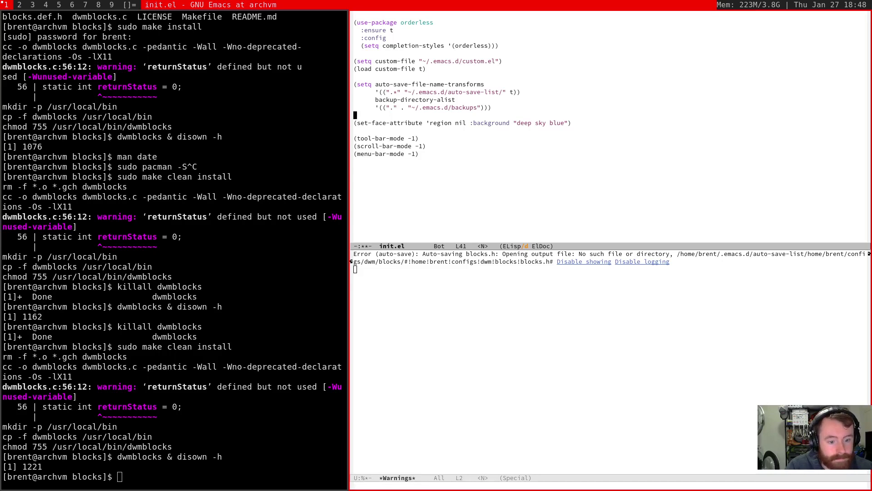
- Close the *Warnings* pane and switch back to the blocks.h buffer
key("ctrl+w")
key("j")
key("ctrl+g")
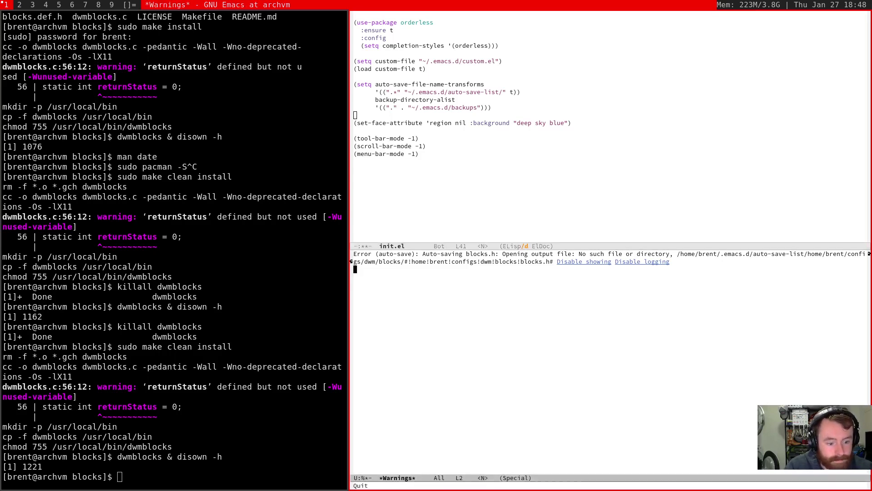
key("q")
key("ctrl+x")
key("b")
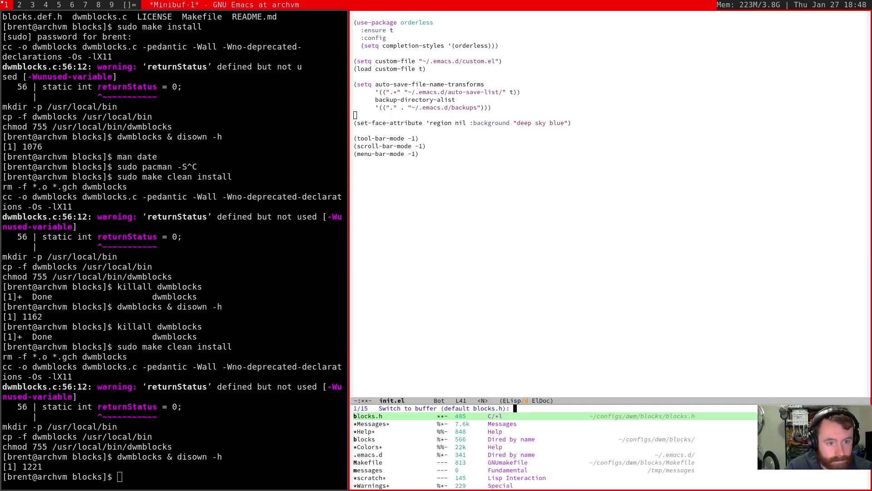
key("Return")
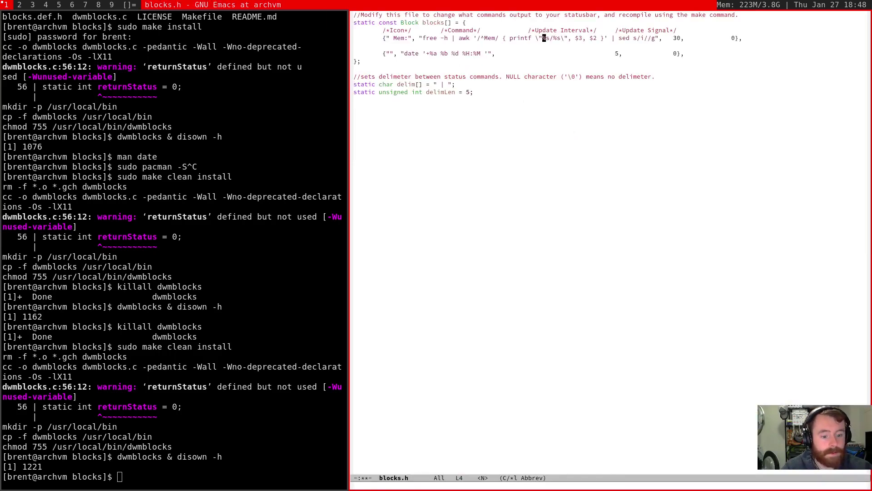
- Save blocks.h and rerun sudo make clean install for dwmblocks in st
key("ctrl+x")
key("ctrl+s")
key("super+k")
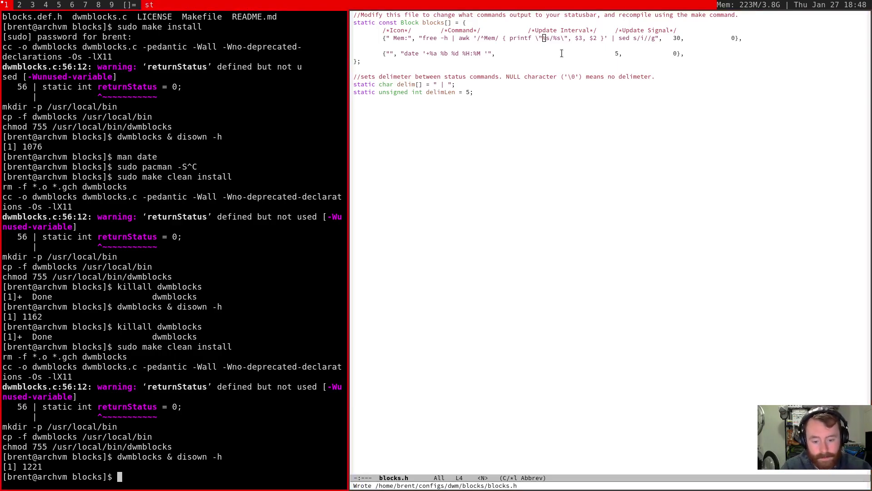
key("Up")
key("Up")
key("Return")
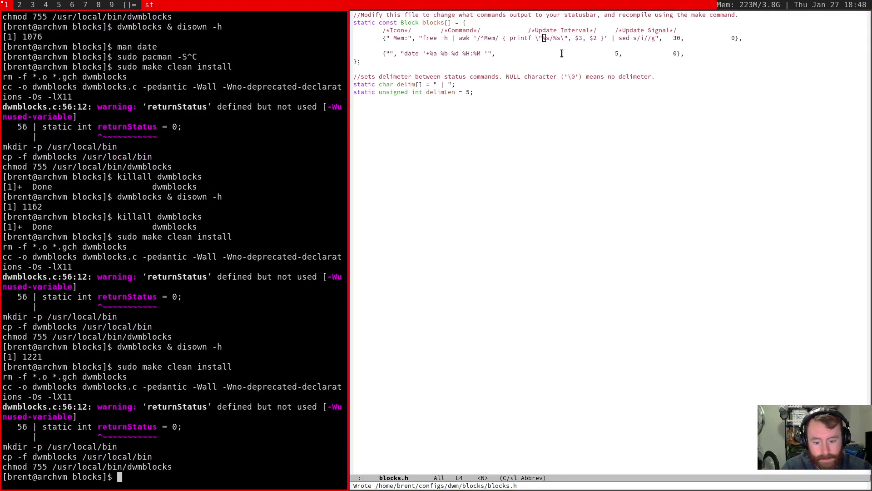
- Kill the running dwmblocks and relaunch it in the background with disown -h
key("Up")
key("Up")
key("Up")
key("Up")
key("Return")
key("Up")
key("Up")
key("Up")
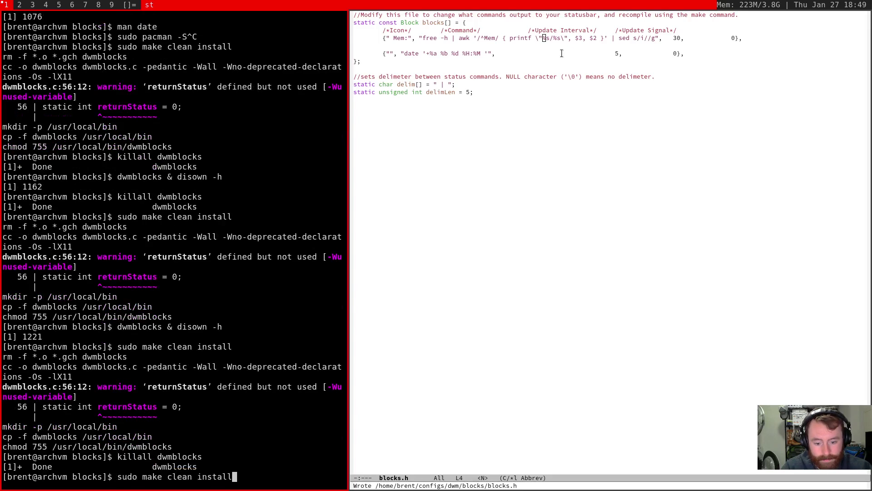
key("Return")
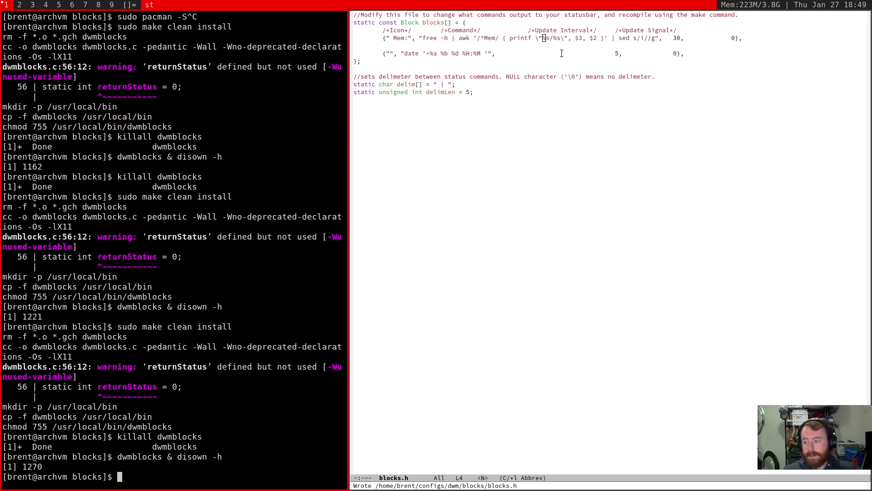
- Install picom and screenkey with sudo pacman -Syyu picom screenkey
type("sudo")
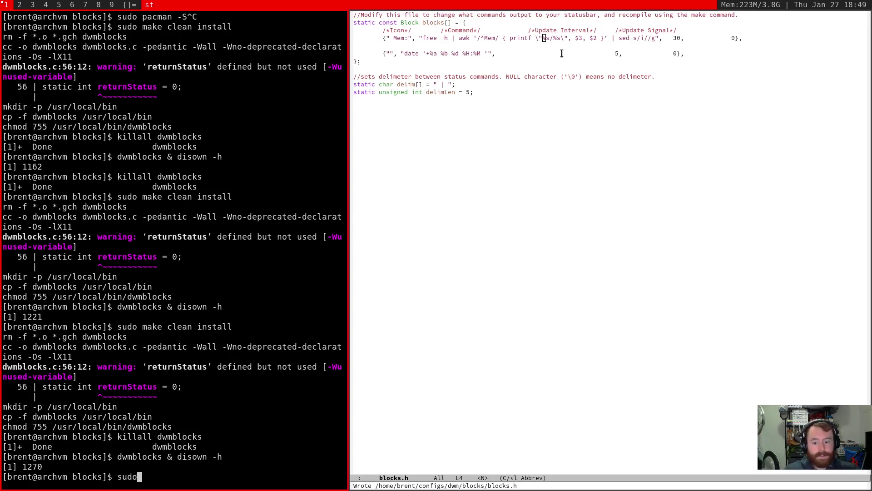
type(" pacman -Syyu picom ")
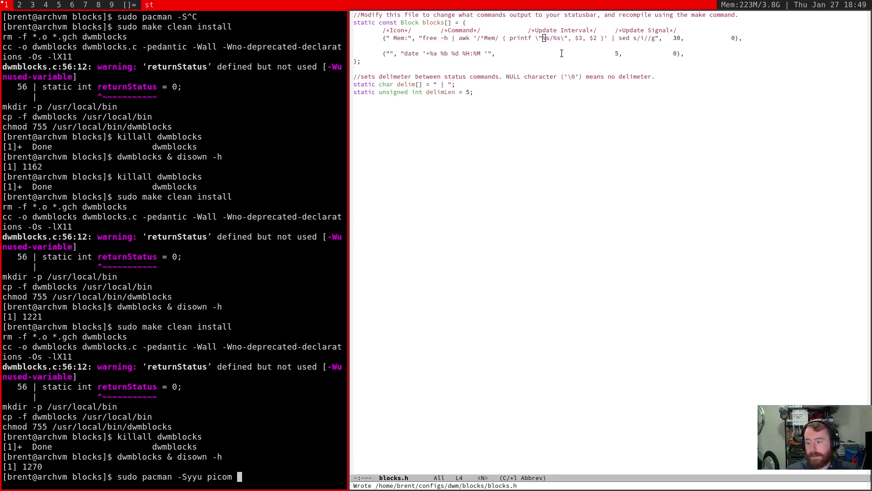
type("screenkey")
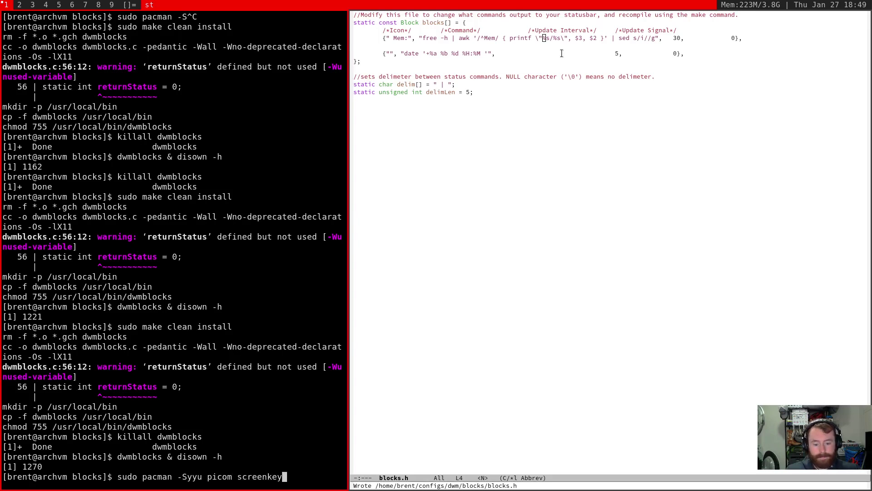
key("Return")
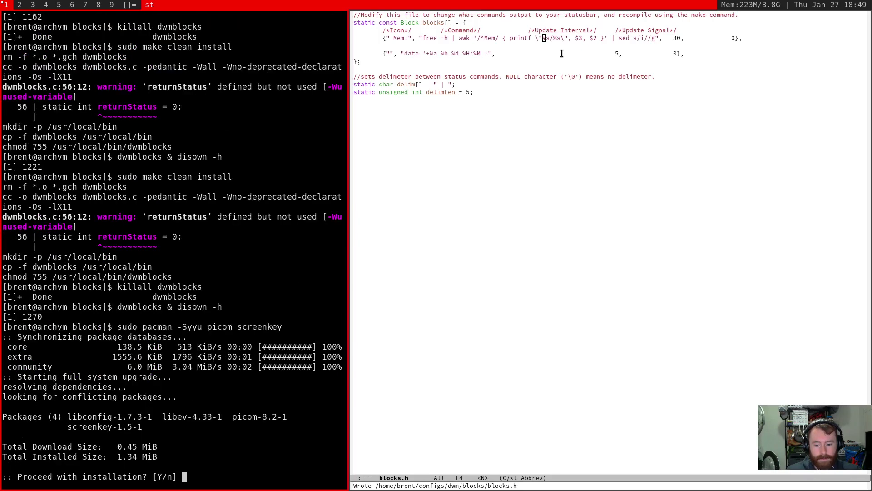
key("Return")
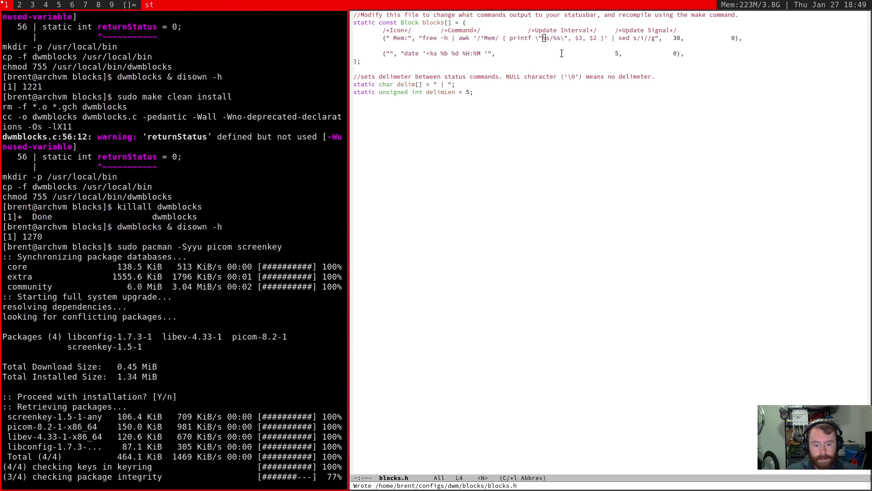
- Launch screenkey and stop it after it fails on a missing dbus module
type("scre")
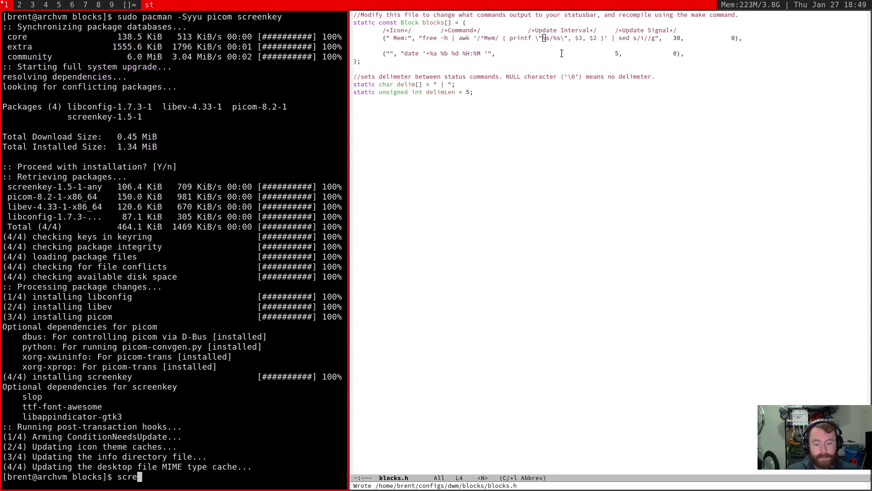
key("Tab")
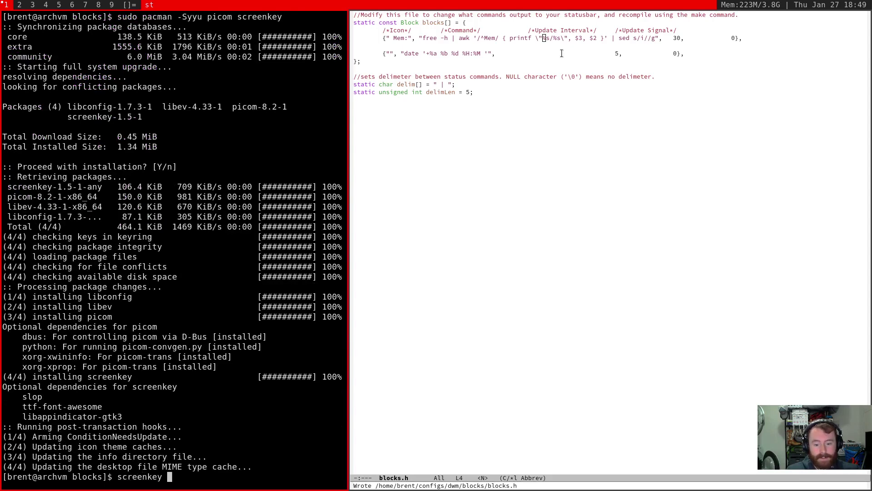
key("Return")
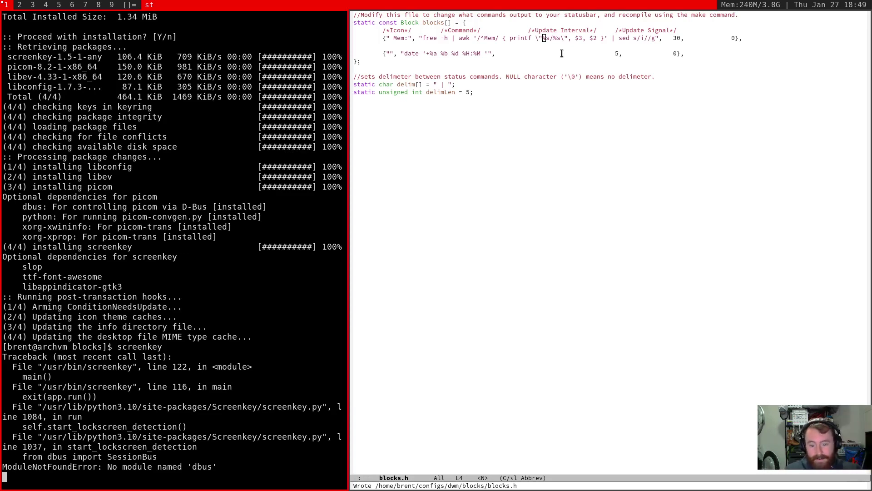
key("Return")
key("ctrl+c")
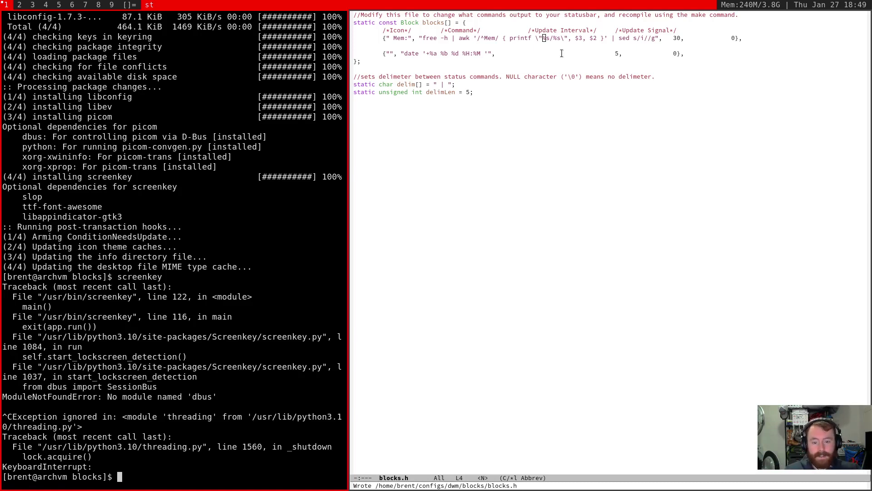
- Install dbus-python with pacman and run screenkey again
key("Up")
key("Up")
key("ctrl+w")
key("ctrl+w")
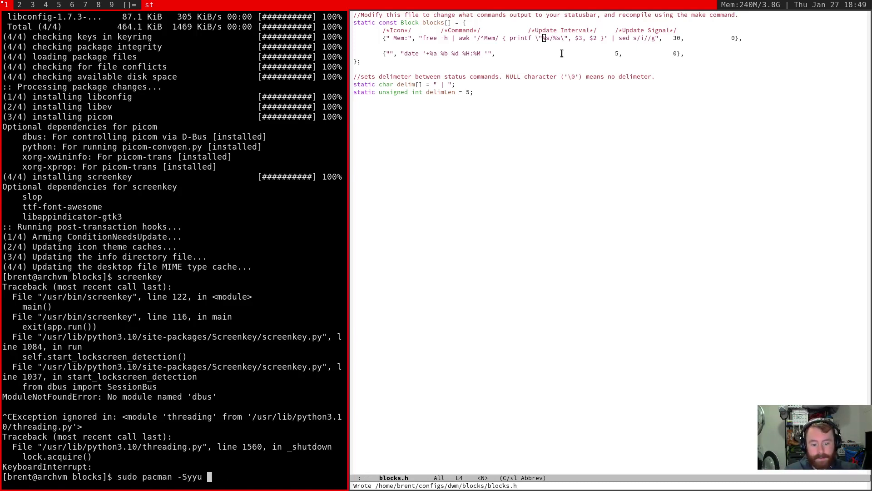
type("dbus-python")
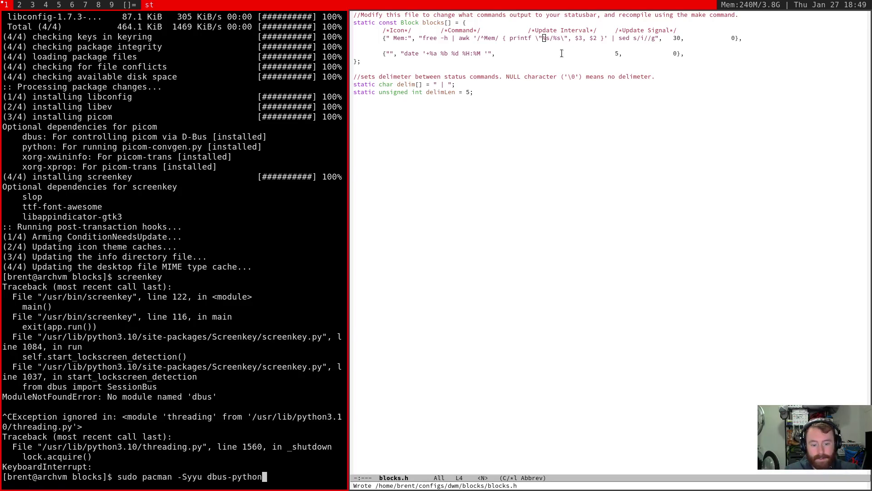
key("Return")
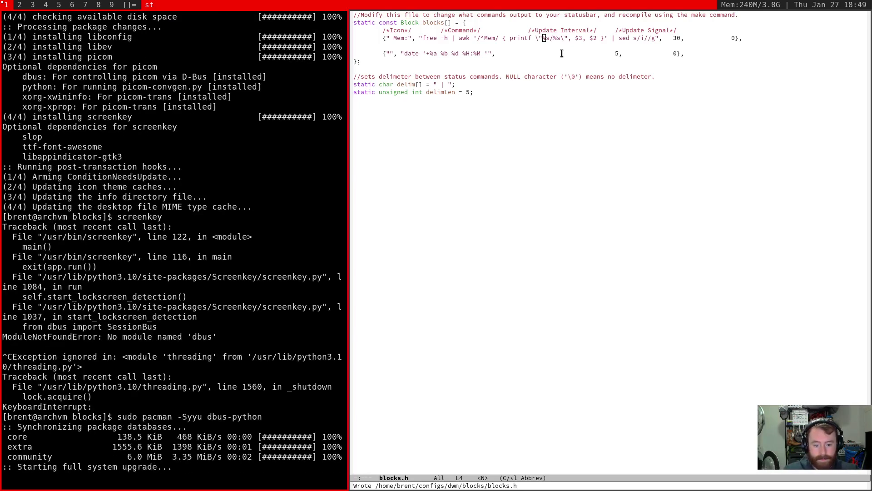
key("Return")
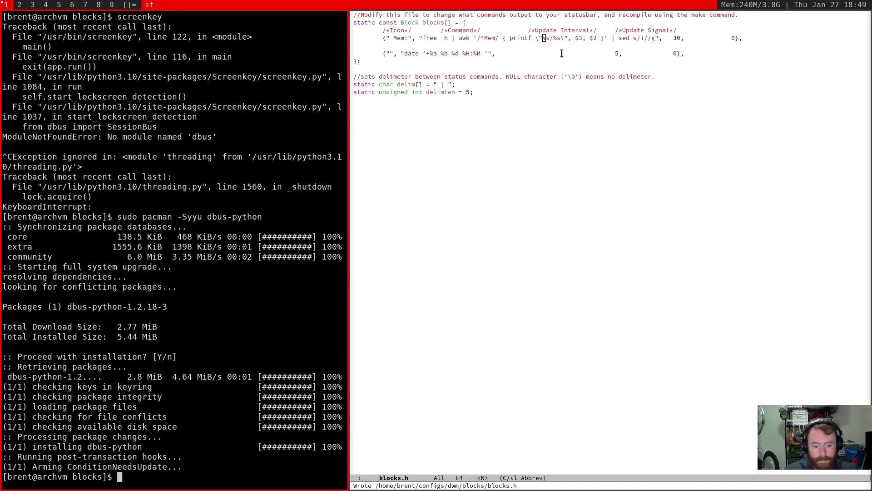
type("screenkey")
key("Return")
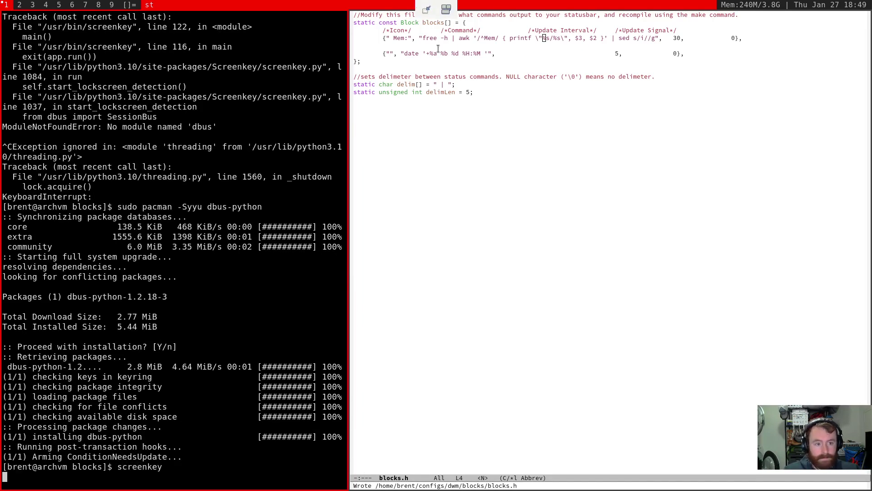
- Add and remove blank lines in blocks.h to demo screenkey's keystroke display
left_click(516, 140)
key("o")
key("Return")
key("Return")
key("Return")
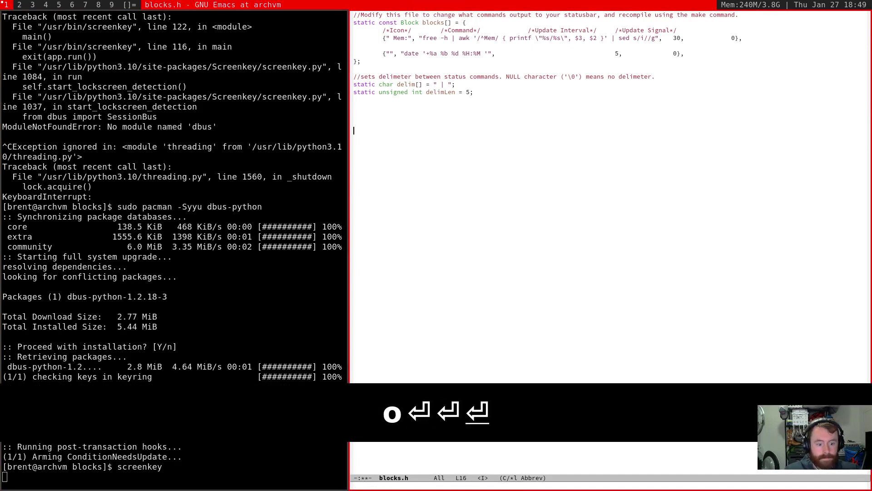
key("BackSpace")
key("BackSpace")
key("BackSpace")
key("BackSpace")
key("BackSpace")
key("Escape")
- Save blocks.h with :w, stop screenkey and close the st terminal
type(":w")
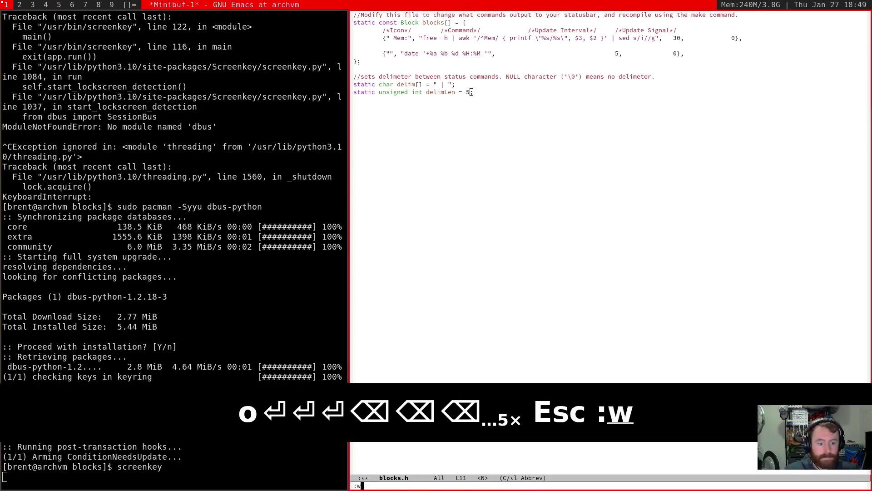
key("Return")
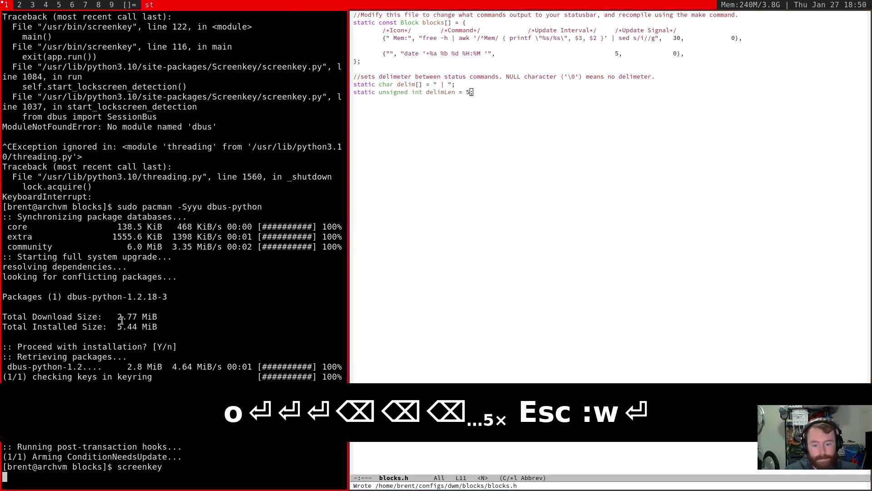
key("ctrl+c")
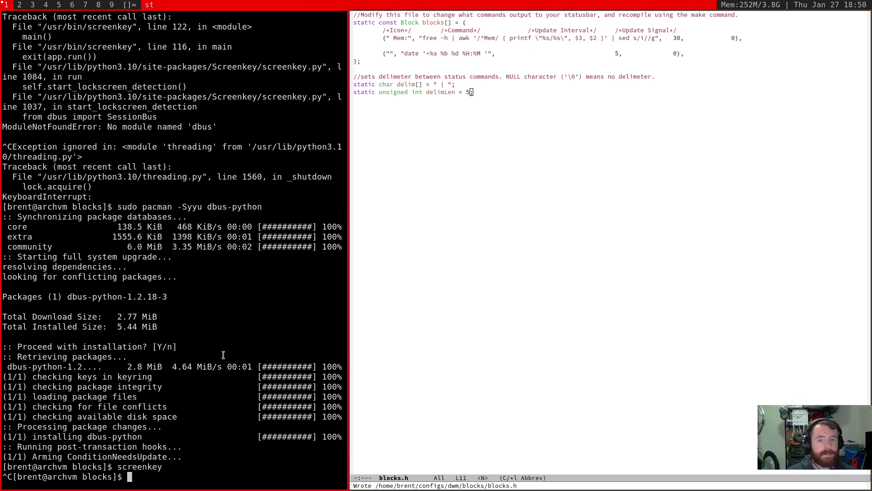
key("ctrl+d")
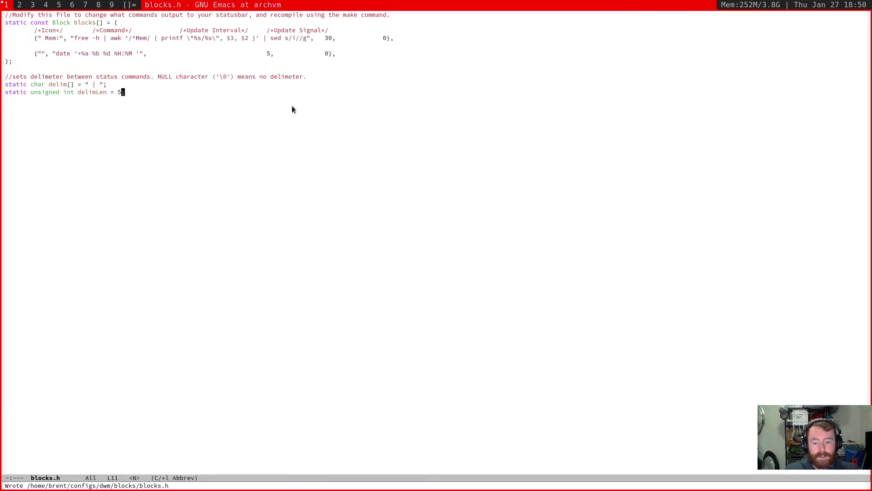
key("ctrl+x")
key("ctrl+f")
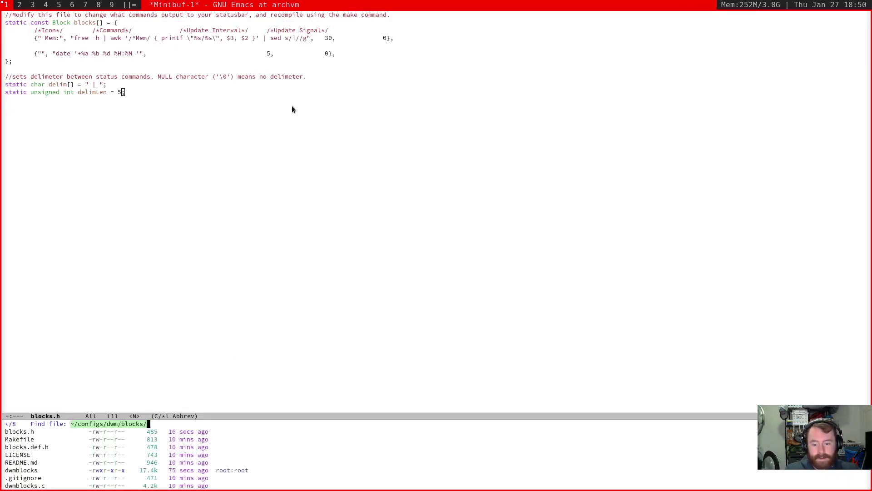
key("Down")
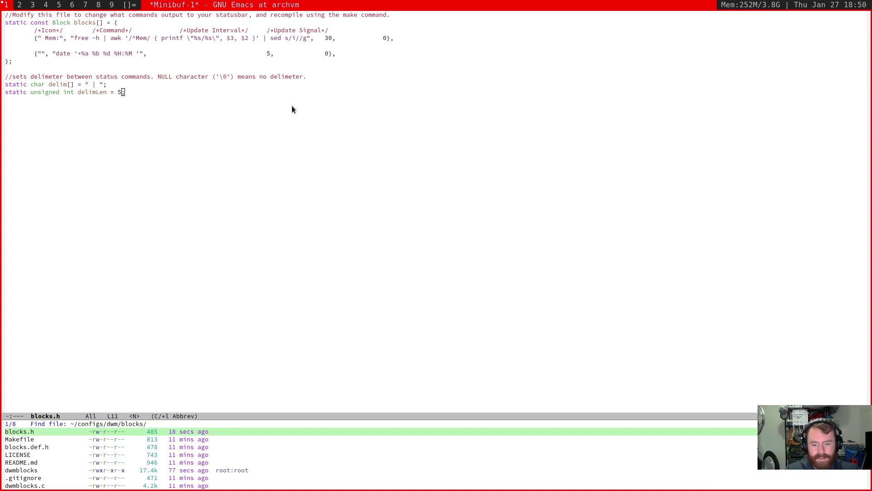
key("ctrl+g")
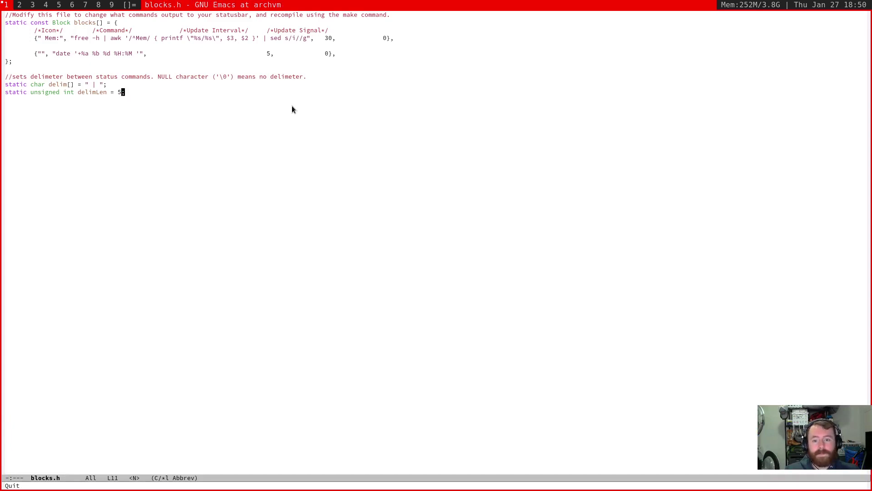
key("k")
key("k")
key("k")
key("k")
key("k")
key("k")
key("k")
key("k")
key("k")
key("k")
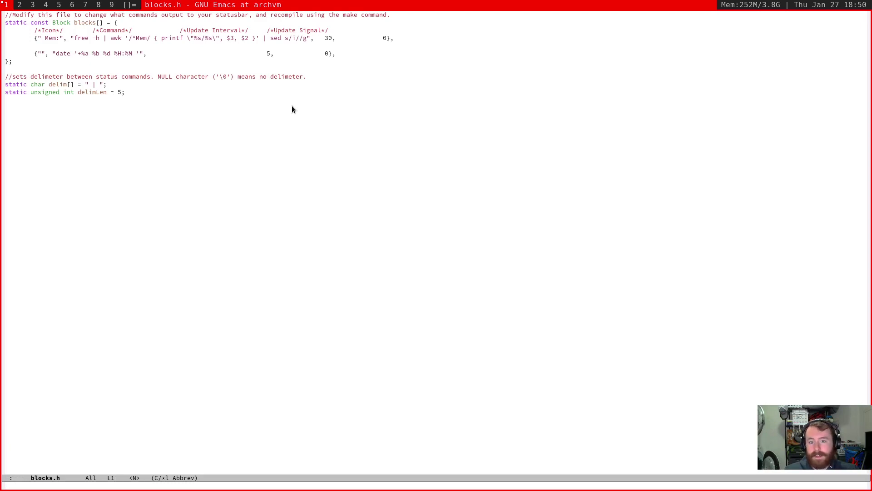
key("super+Return")
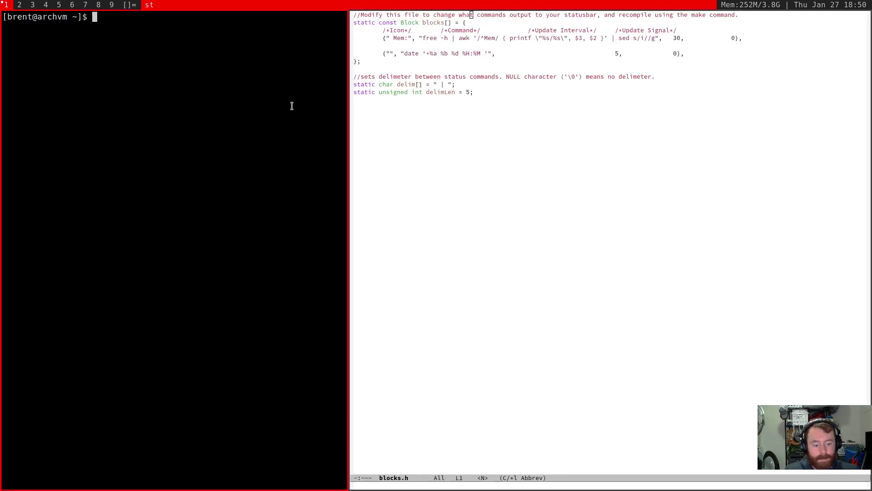
type("cd dwm")
key("BackSpace")
key("BackSpace")
key("BackSpace")
key("BackSpace")
key("BackSpace")
key("BackSpace")
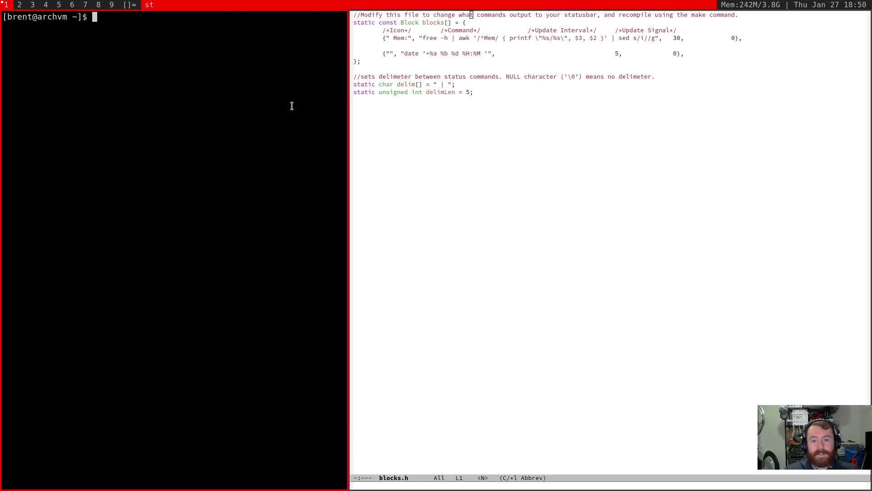
key("ctrl+d")
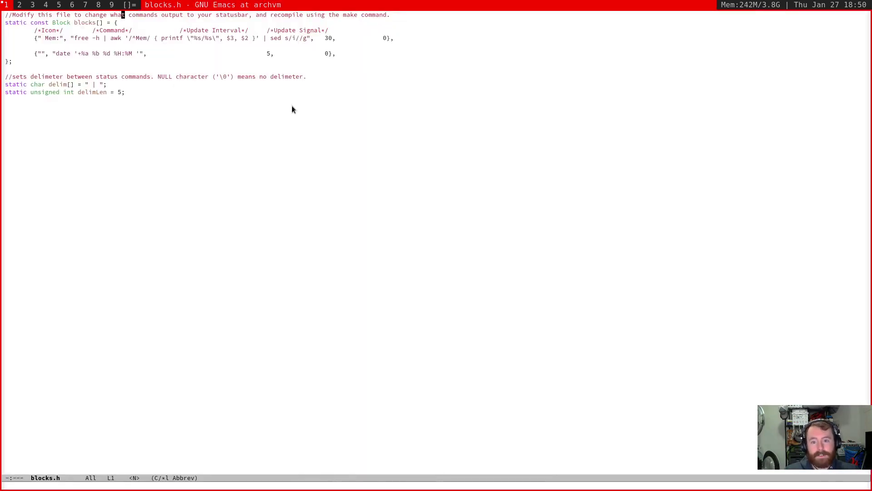